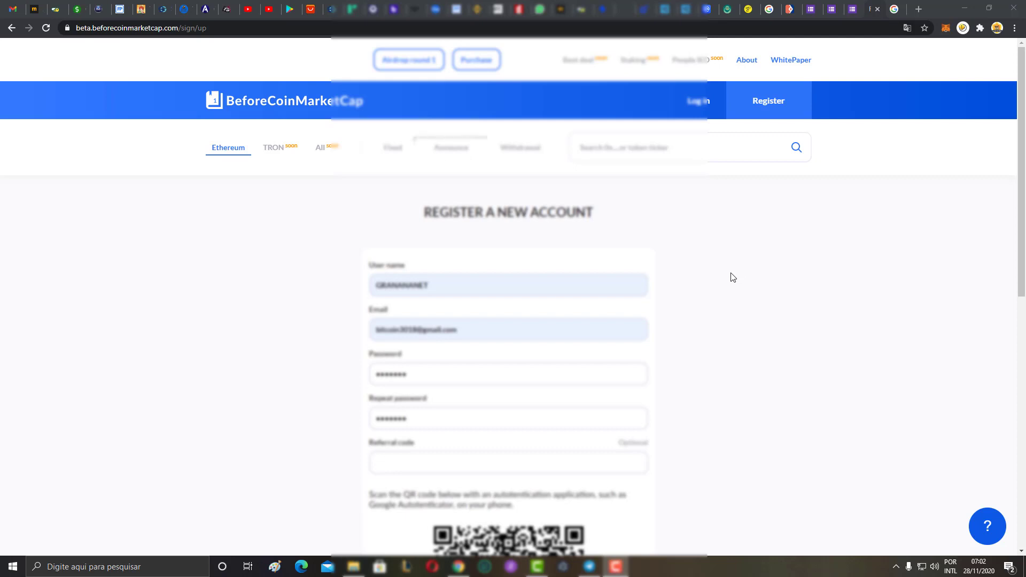
# - Scroll through the sign-up form down to the authenticator setup section
pyautogui.scroll(-2, 733, 288)
pyautogui.scroll(2, 733, 291)
pyautogui.scroll(-4, 736, 291)
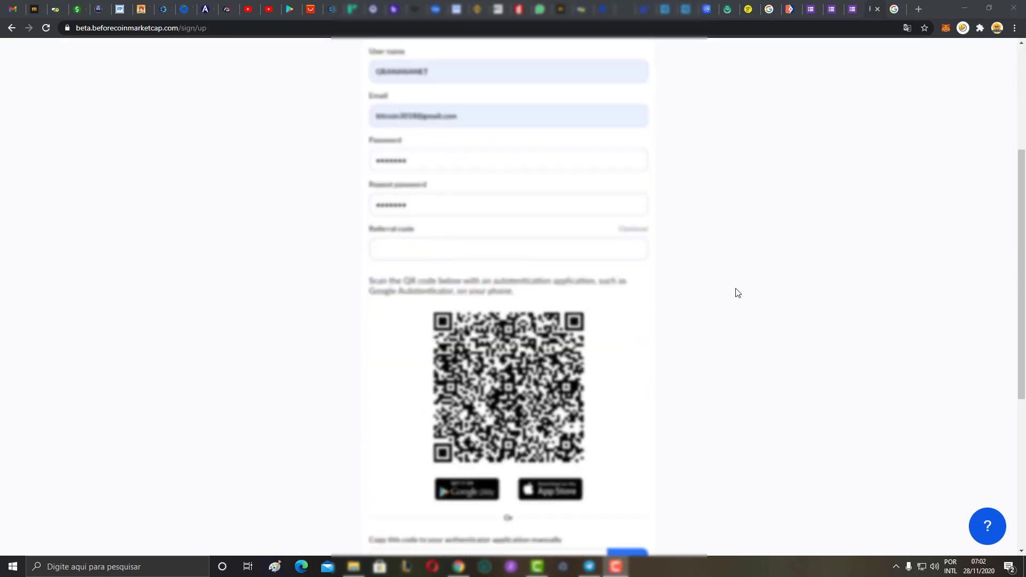
pyautogui.scroll(-2, 737, 293)
pyautogui.scroll(6, 737, 292)
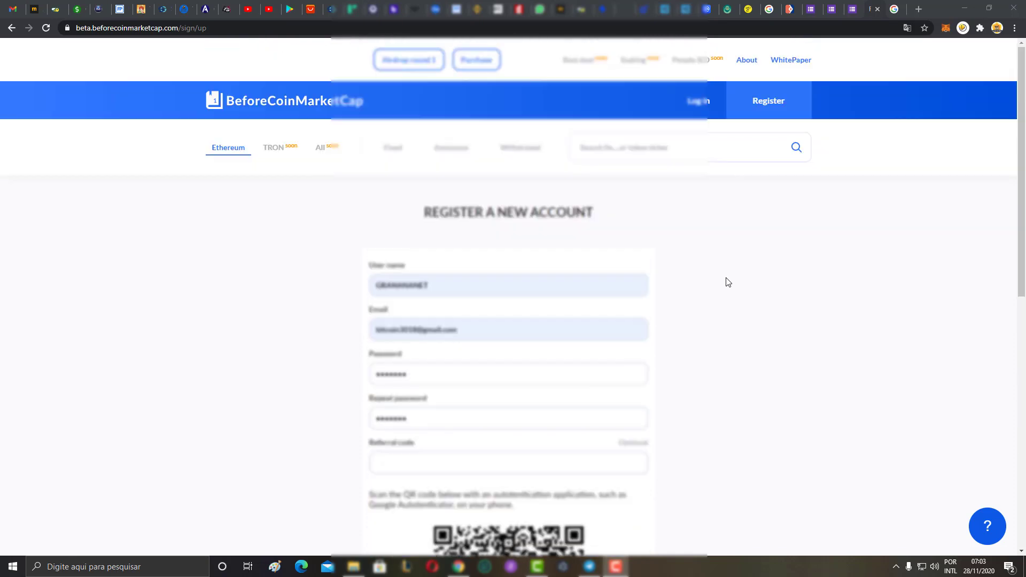
pyautogui.scroll(-1, 705, 300)
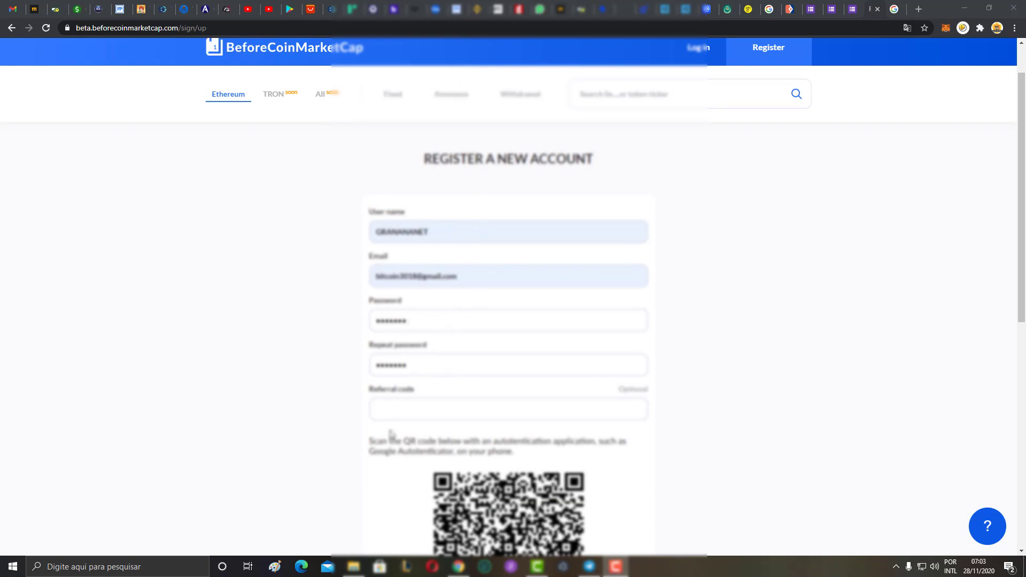
pyautogui.scroll(-3, 390, 433)
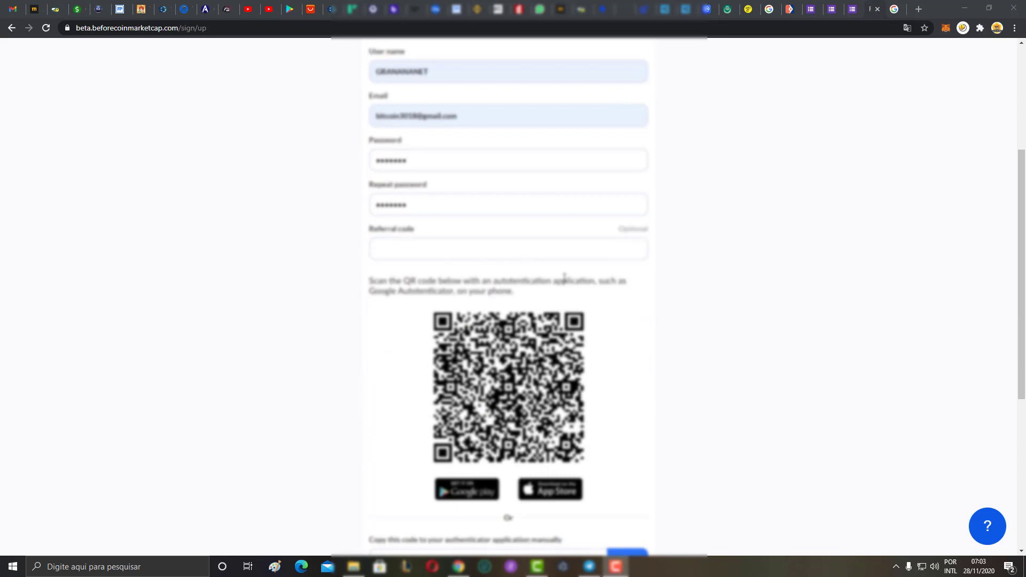
pyautogui.scroll(-1, 592, 316)
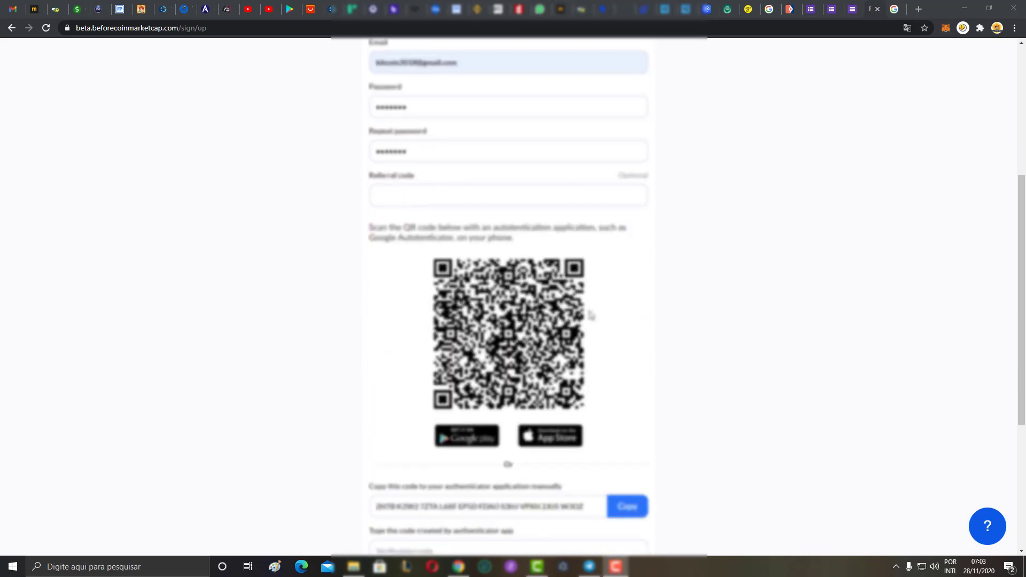
pyautogui.scroll(3, 582, 319)
pyautogui.scroll(-3, 657, 362)
pyautogui.scroll(-1, 462, 347)
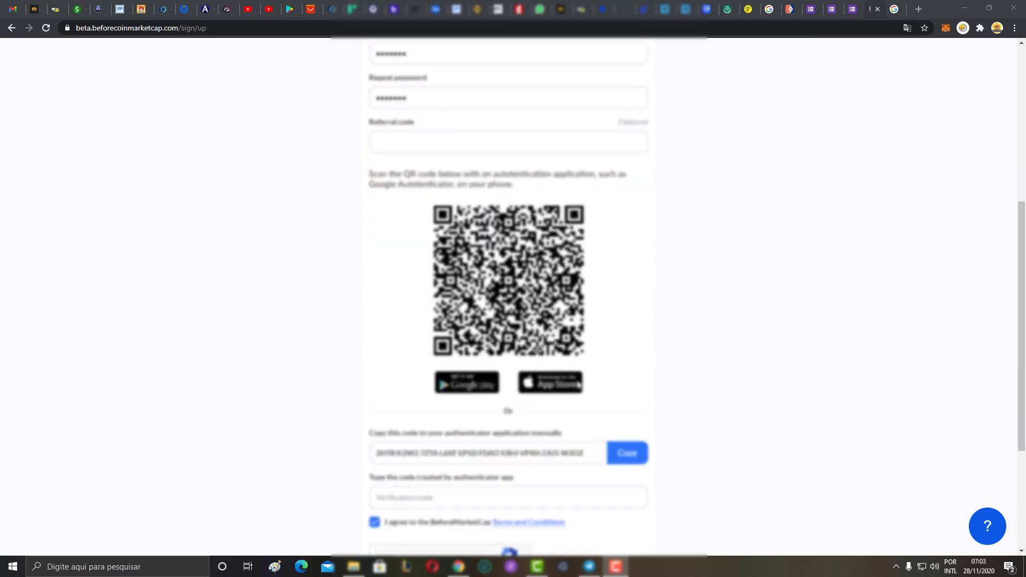
pyautogui.scroll(-1, 577, 379)
pyautogui.scroll(-1, 478, 247)
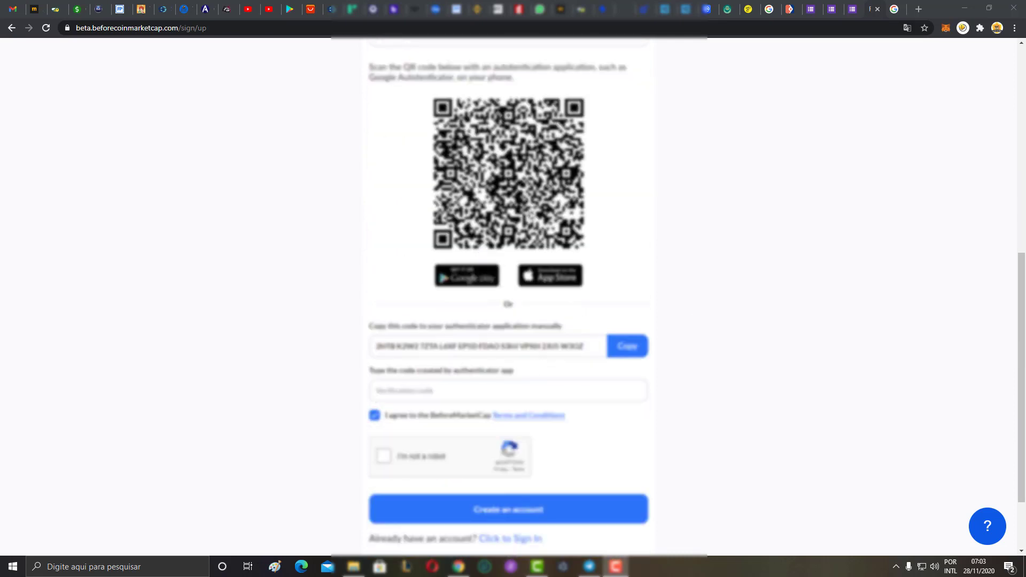
pyautogui.scroll(1, 497, 203)
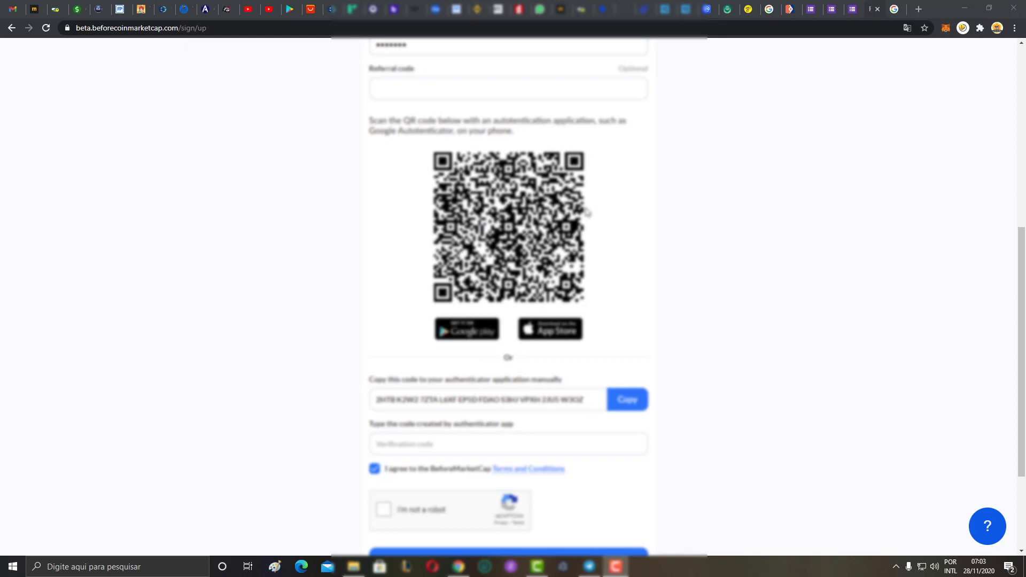
pyautogui.scroll(-1, 671, 367)
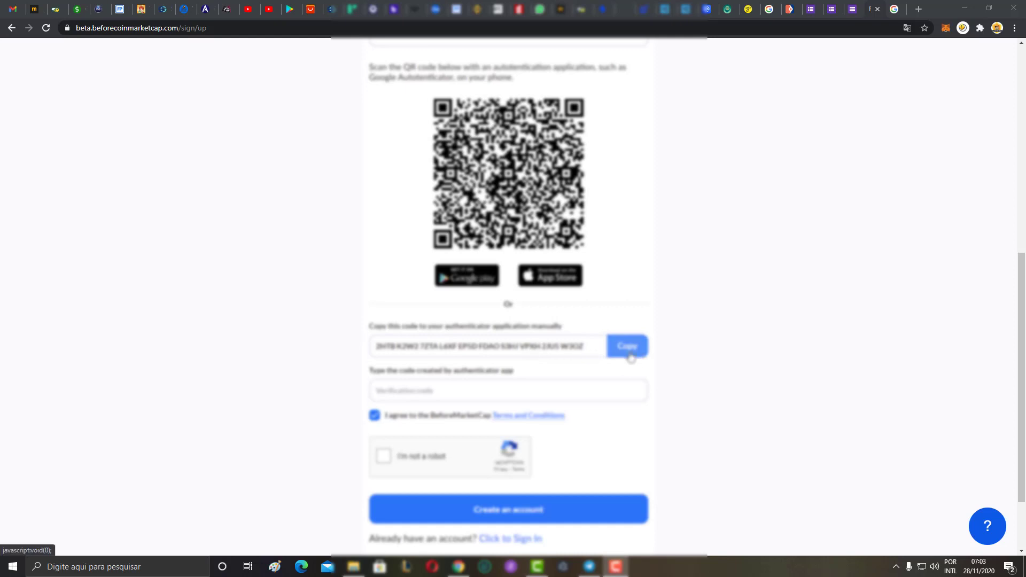
# - Copy the authenticator setup code, enter the 6-digit verification code and tick reCAPTCHA
pyautogui.click(629, 355)
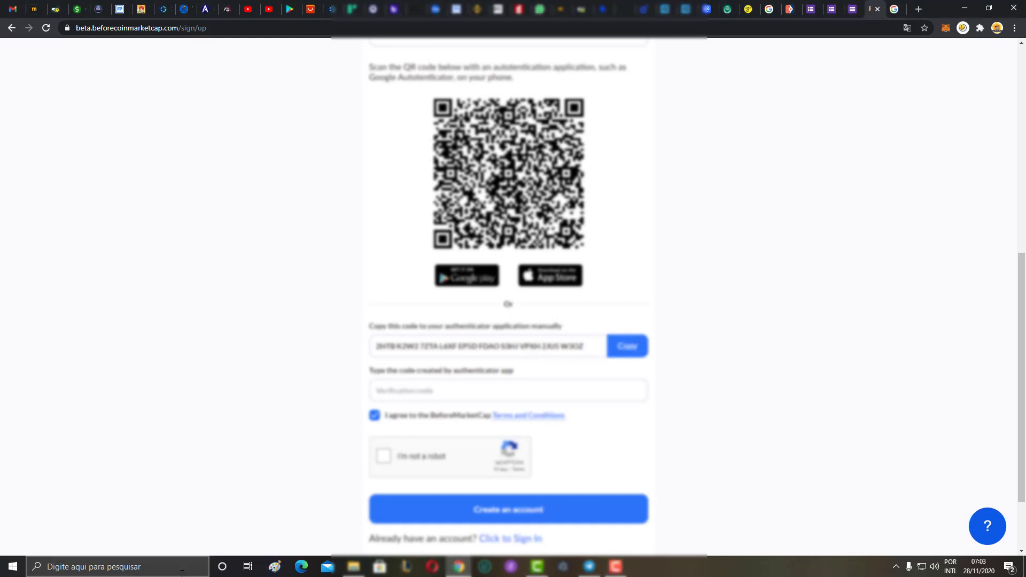
pyautogui.click(383, 456)
# - Create the BeforeCoinMarketCap account and save its password in Chrome
pyautogui.click(507, 521)
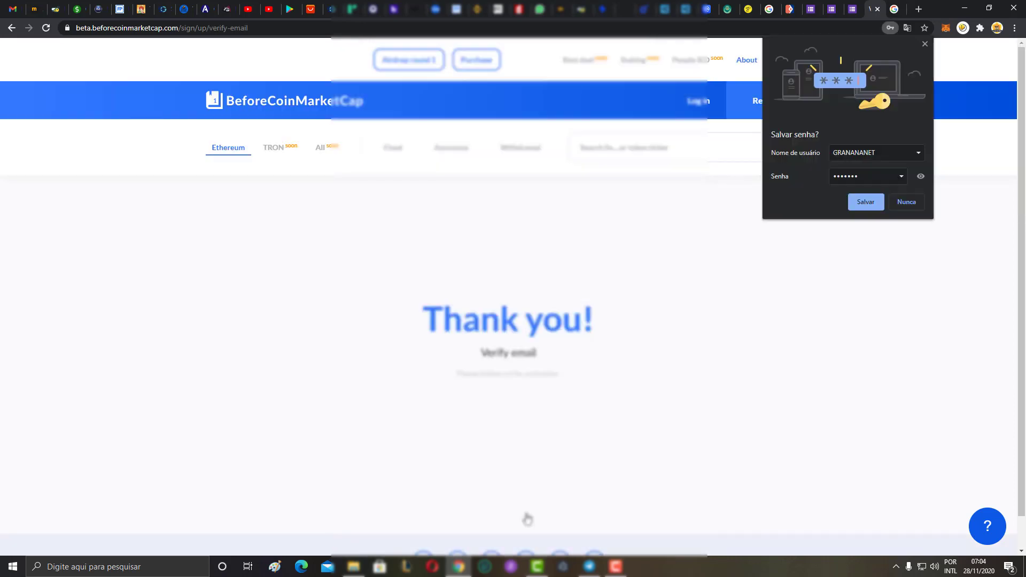
pyautogui.click(870, 202)
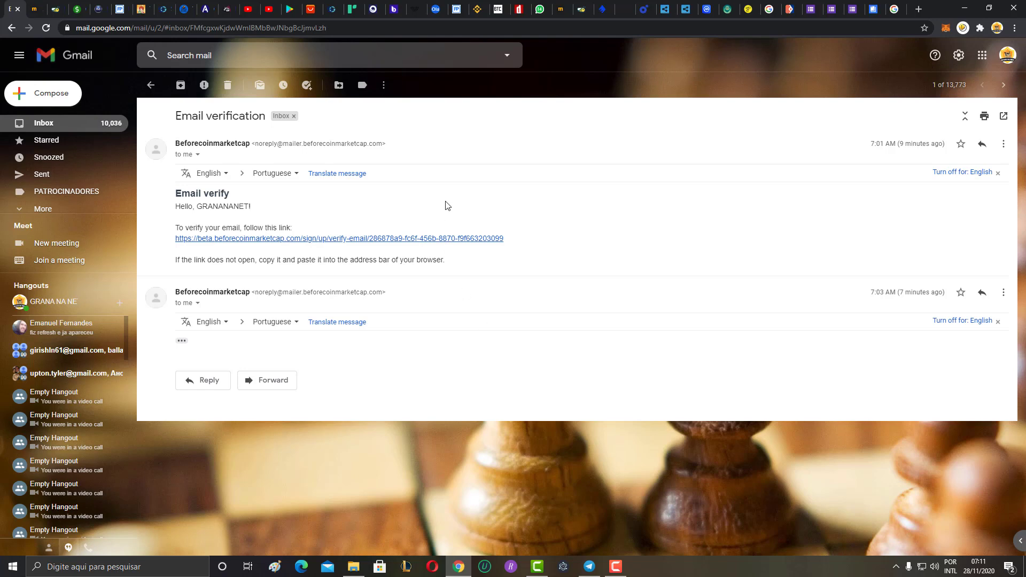
# - Follow the verify-email link in the BeforeCoinMarketCap Email verification message
pyautogui.click(366, 239)
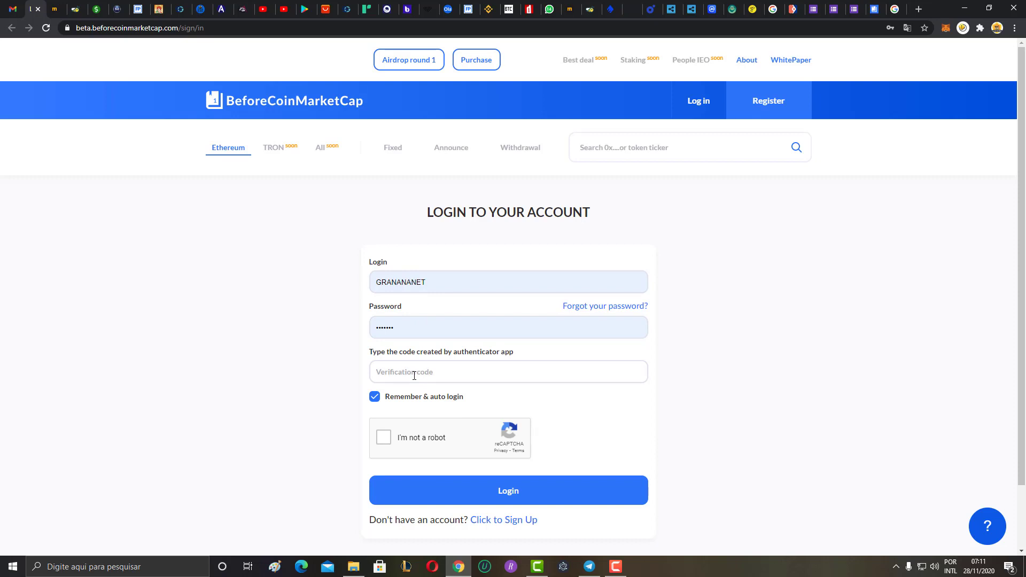
# - Enter the current 6-digit authenticator code in the login verification field, replacing the mistyped digits
pyautogui.click(417, 372)
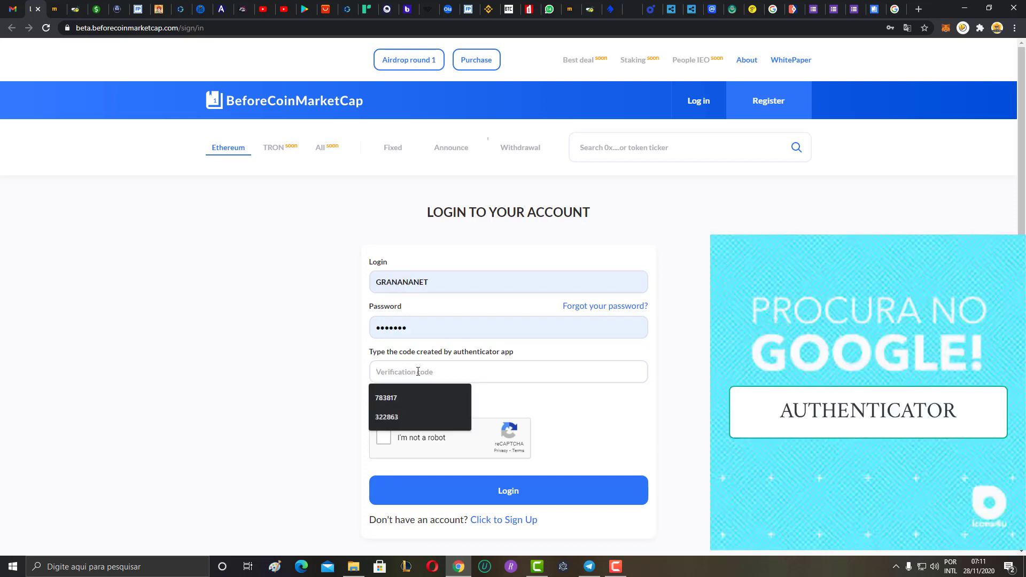
pyautogui.write('78')
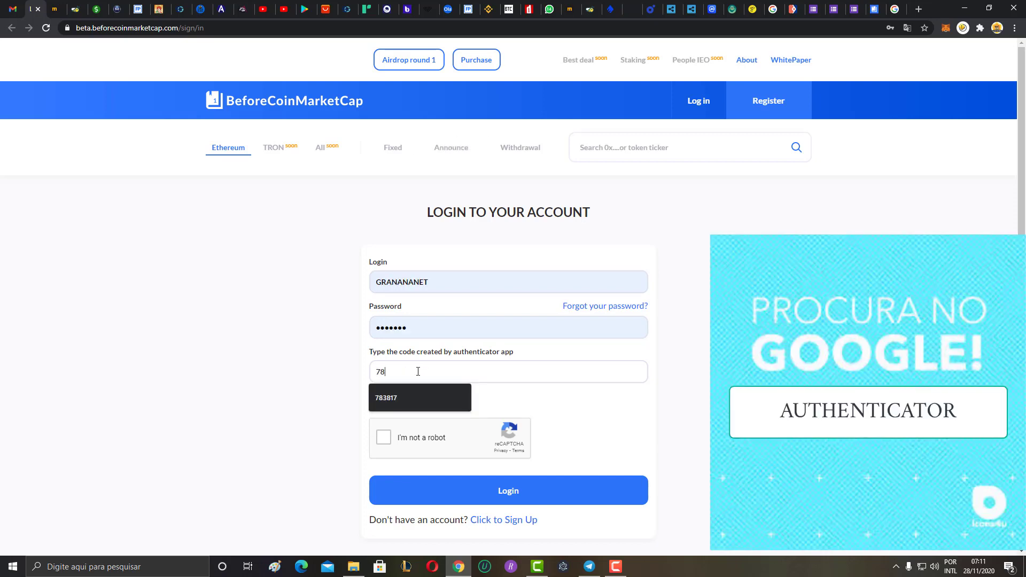
pyautogui.write('7')
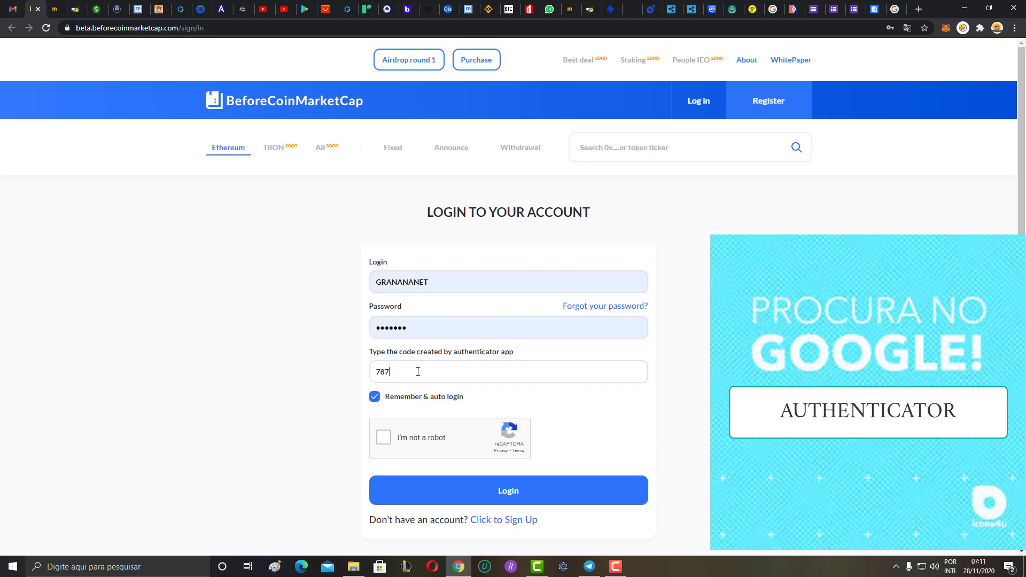
pyautogui.press('BackSpace')
pyautogui.press('BackSpace')
pyautogui.press('BackSpace')
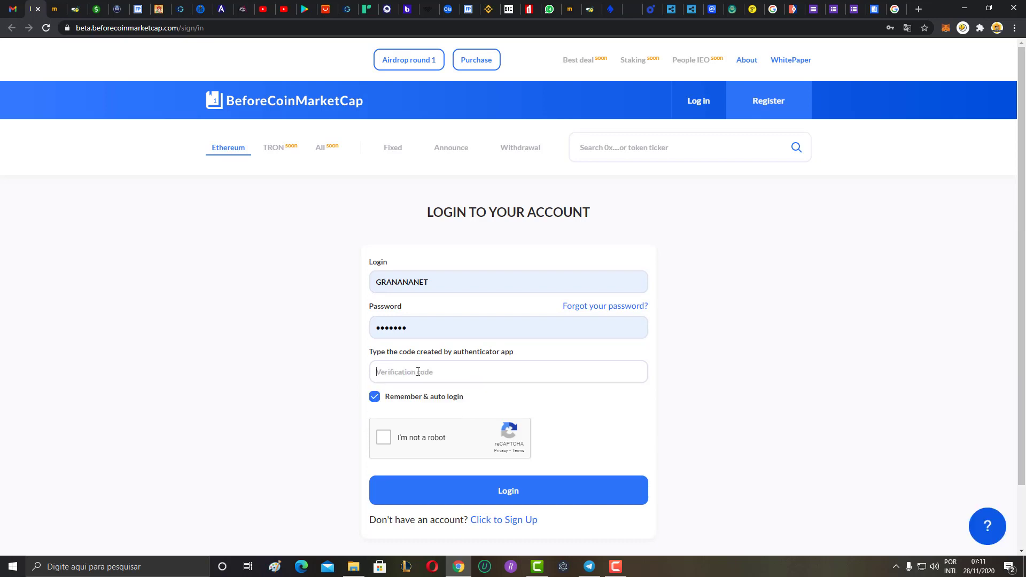
# - Log in with reCAPTCHA and translate the profile page into Portuguese
pyautogui.click(383, 437)
pyautogui.click(540, 490)
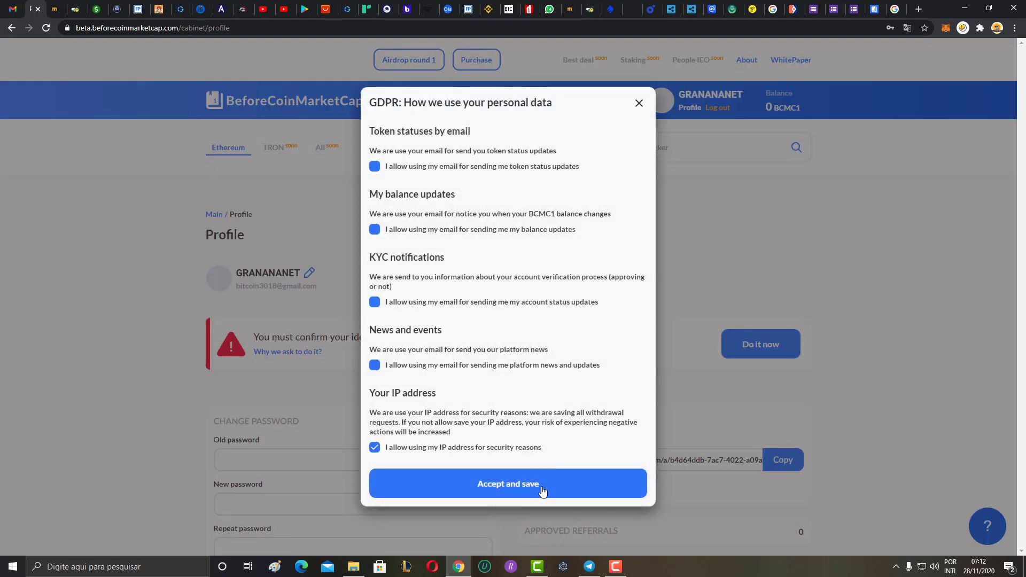
pyautogui.click(526, 487)
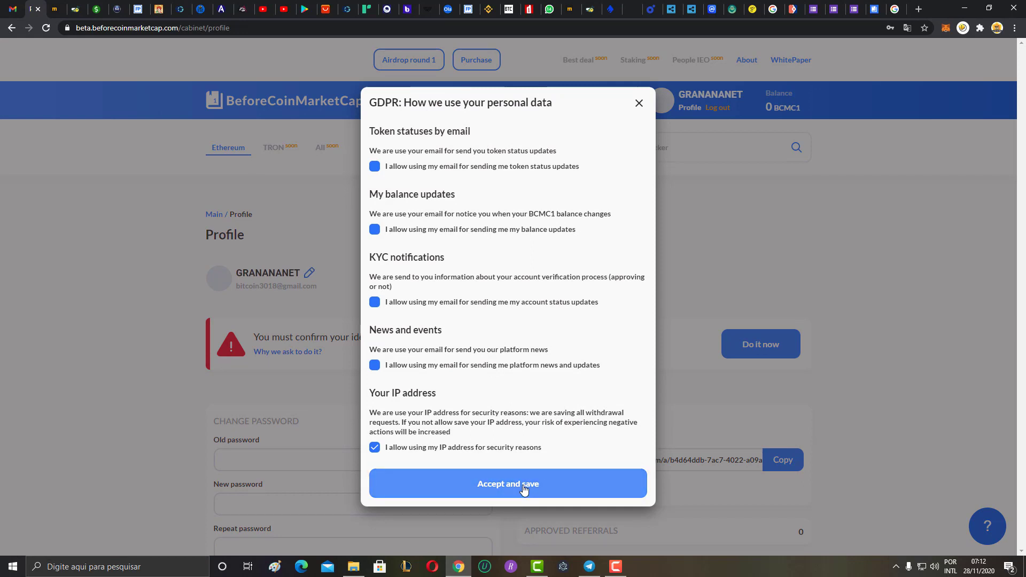
pyautogui.rightClick(521, 114)
pyautogui.click(603, 202)
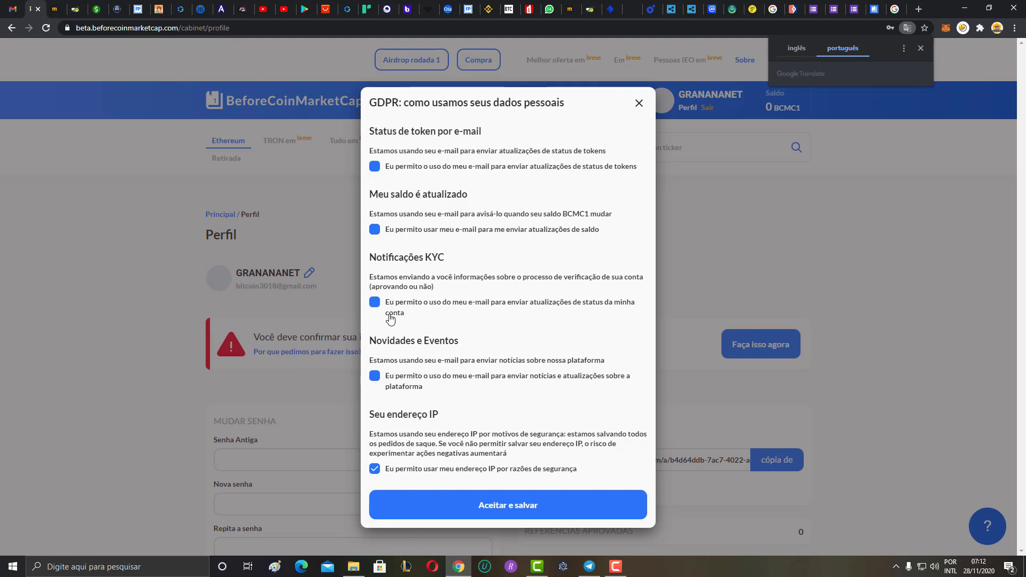
# - Enable KYC account-status and balance-update e-mails, then save the GDPR preferences
pyautogui.click(377, 303)
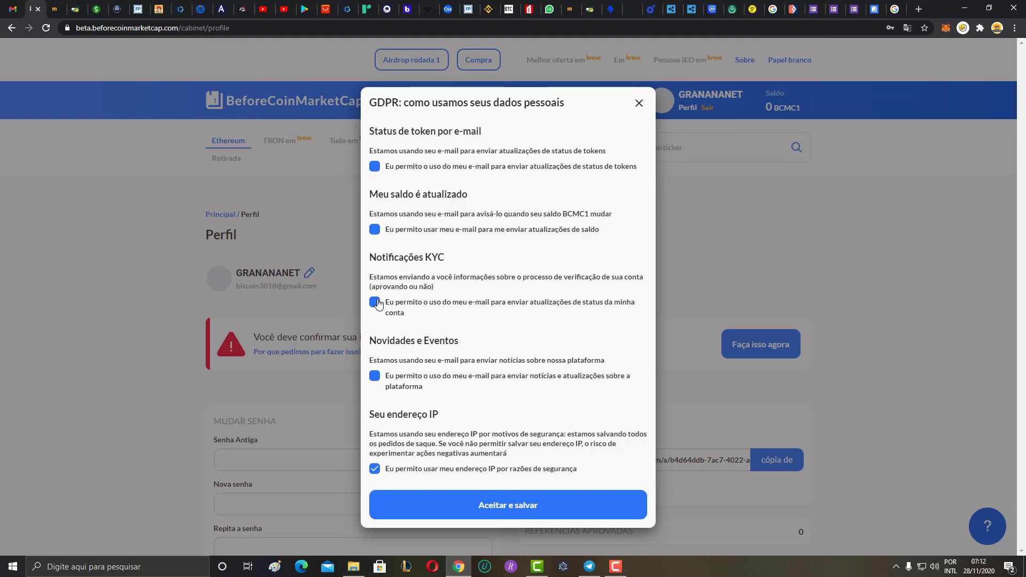
pyautogui.click(385, 231)
pyautogui.click(554, 503)
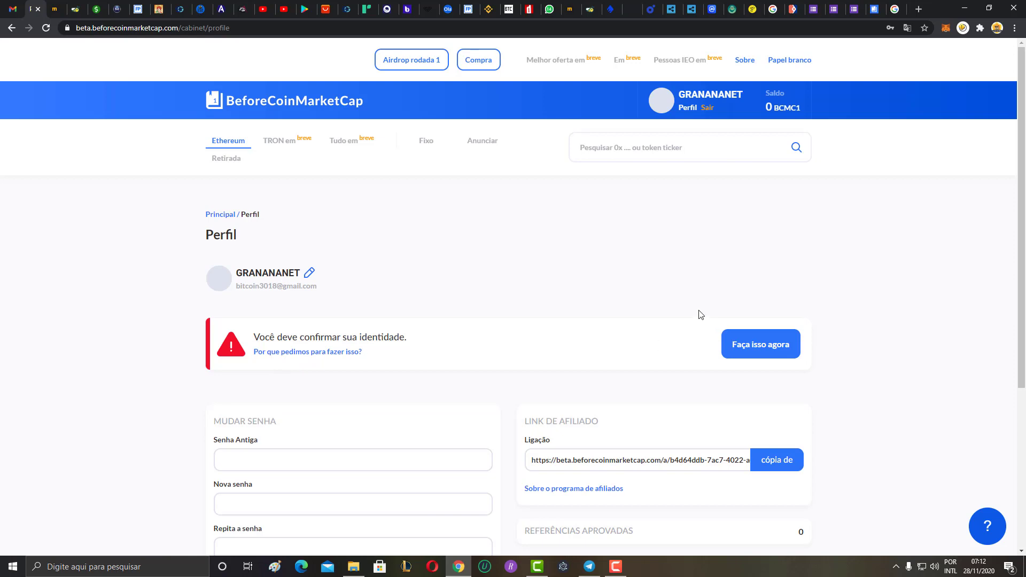
# - Open the identity verification page from the profile
pyautogui.scroll(-4, 604, 363)
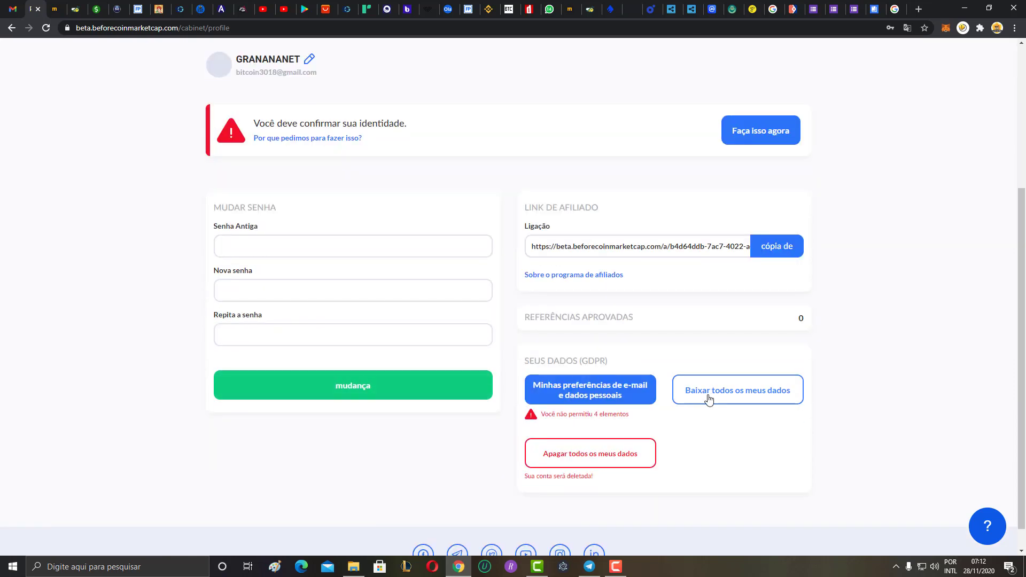
pyautogui.scroll(2, 820, 408)
pyautogui.scroll(2, 820, 409)
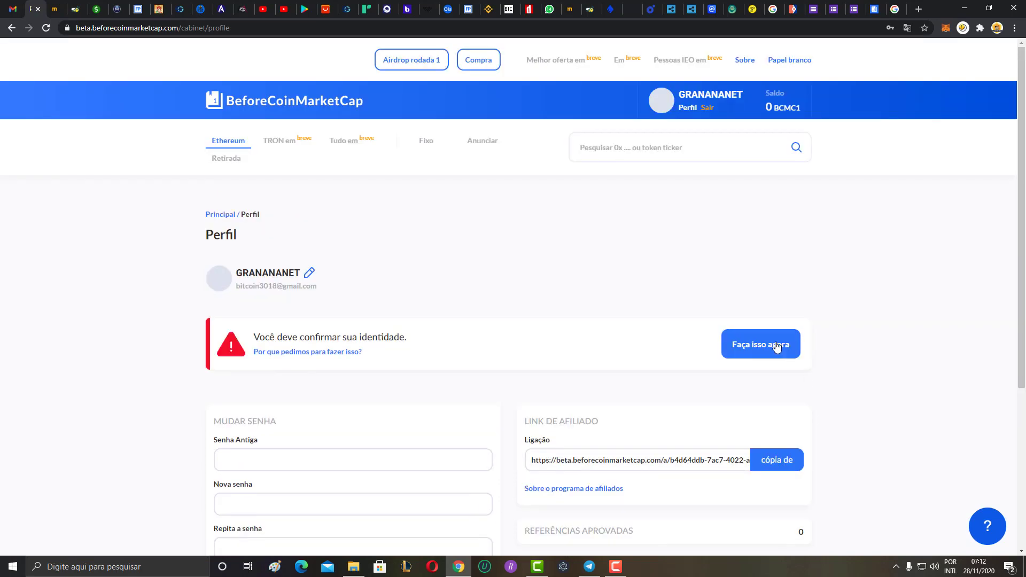
pyautogui.click(781, 343)
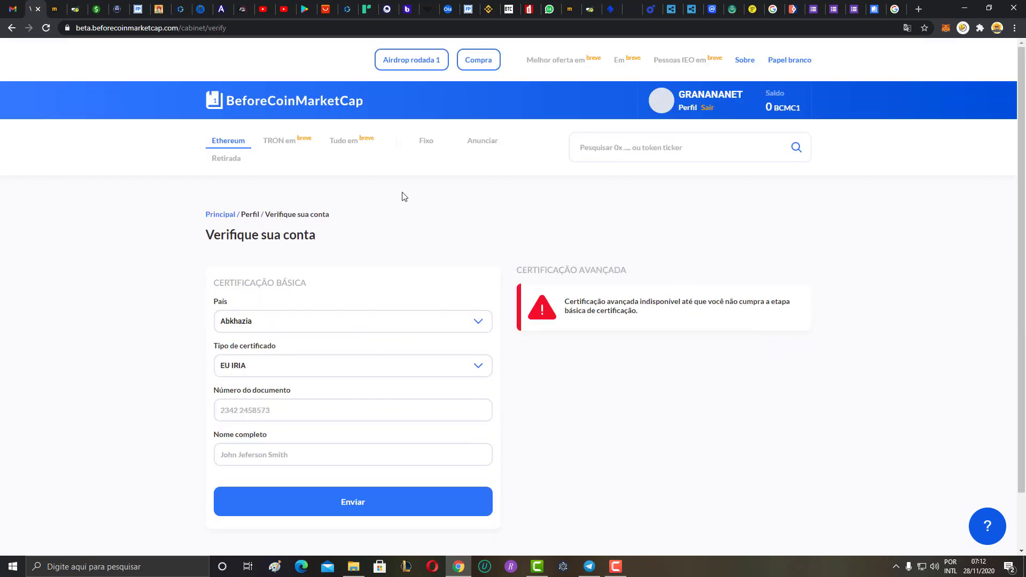
# - Choose Brasil as country, submit the basic certification form, and review the upload section
pyautogui.scroll(-1, 384, 205)
pyautogui.click(485, 261)
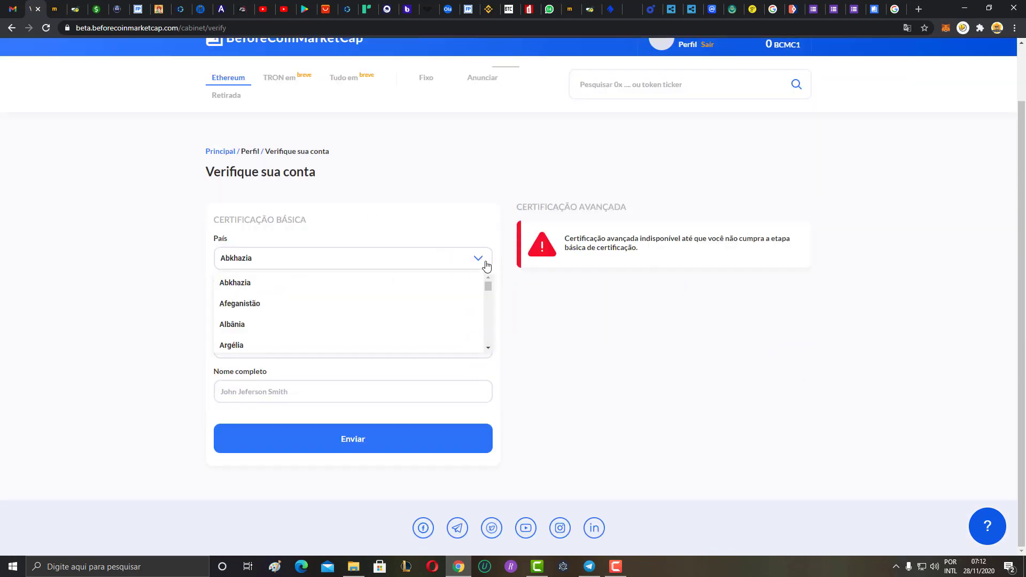
pyautogui.scroll(-8, 273, 321)
pyautogui.scroll(-3, 272, 321)
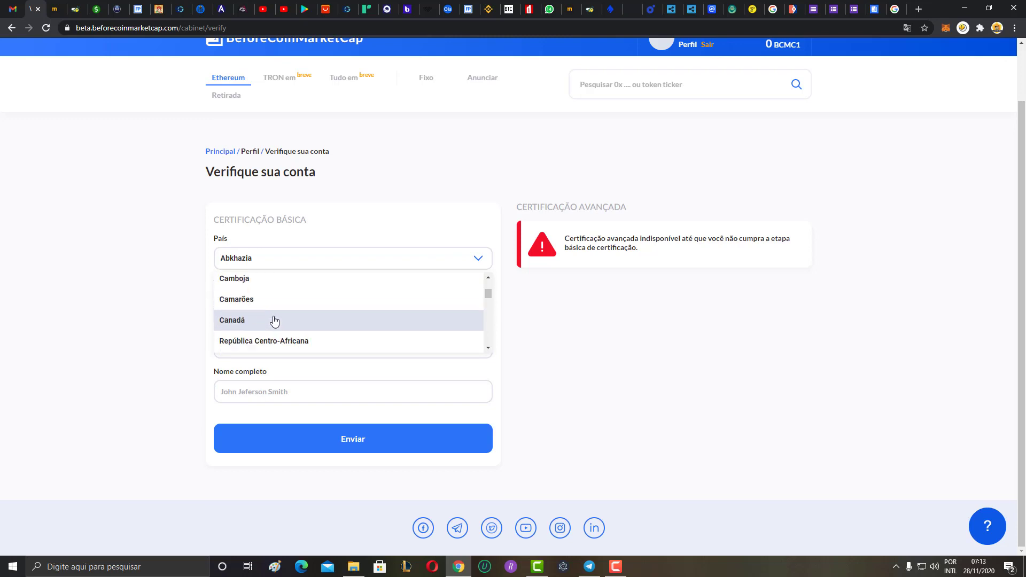
pyautogui.scroll(2, 270, 320)
pyautogui.click(260, 316)
pyautogui.click(302, 311)
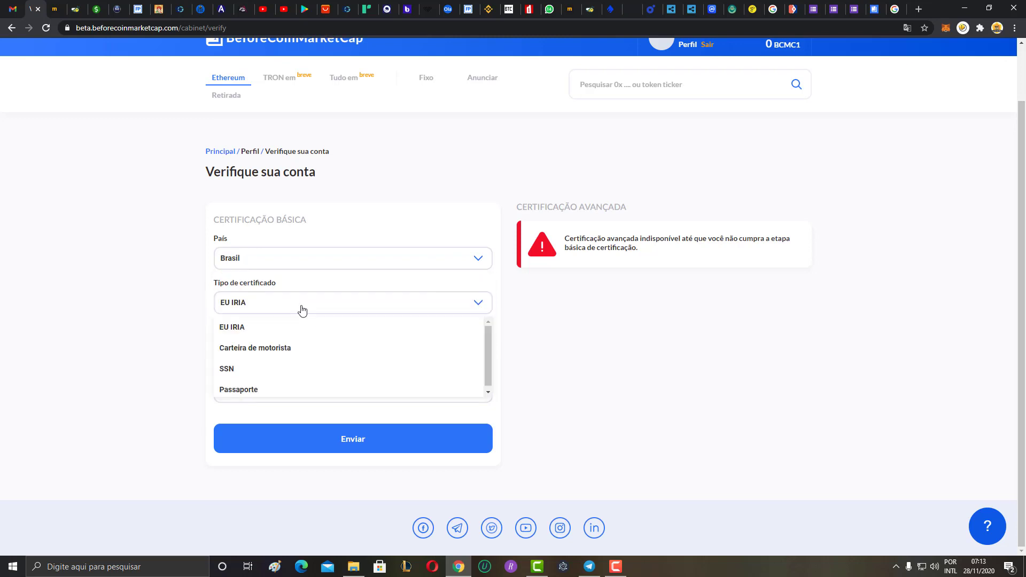
pyautogui.click(392, 435)
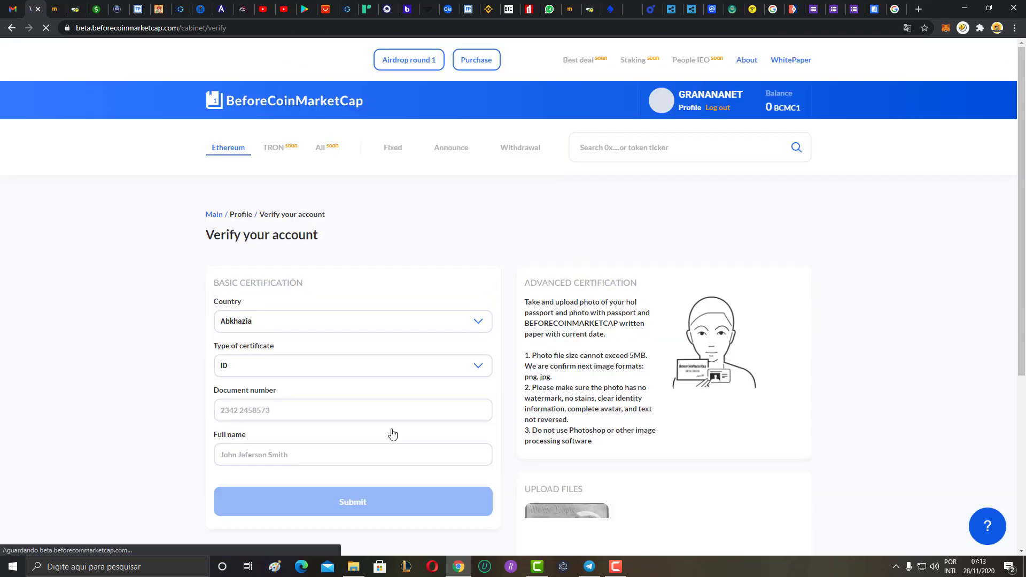
pyautogui.scroll(-3, 485, 250)
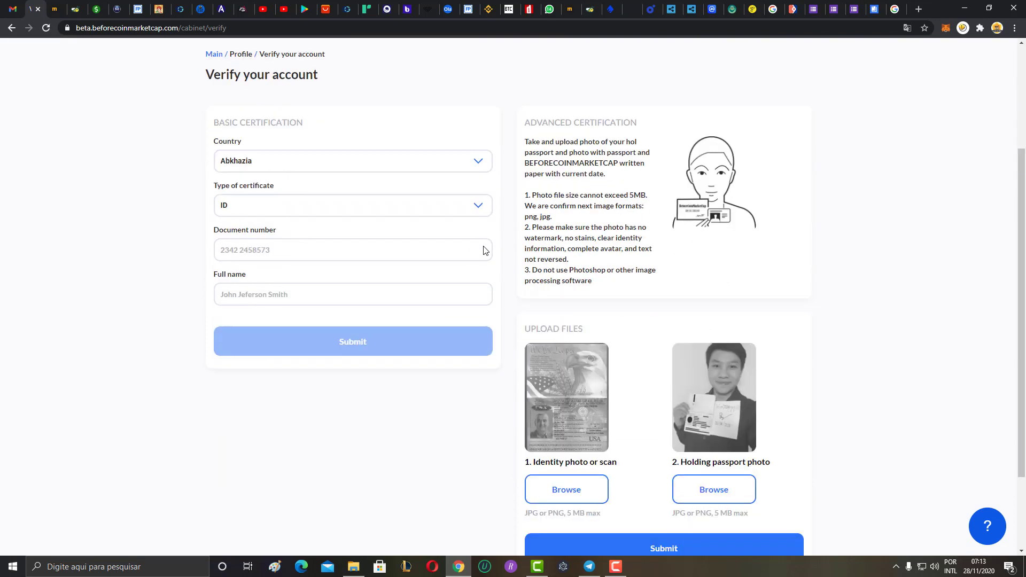
pyautogui.scroll(-2, 484, 250)
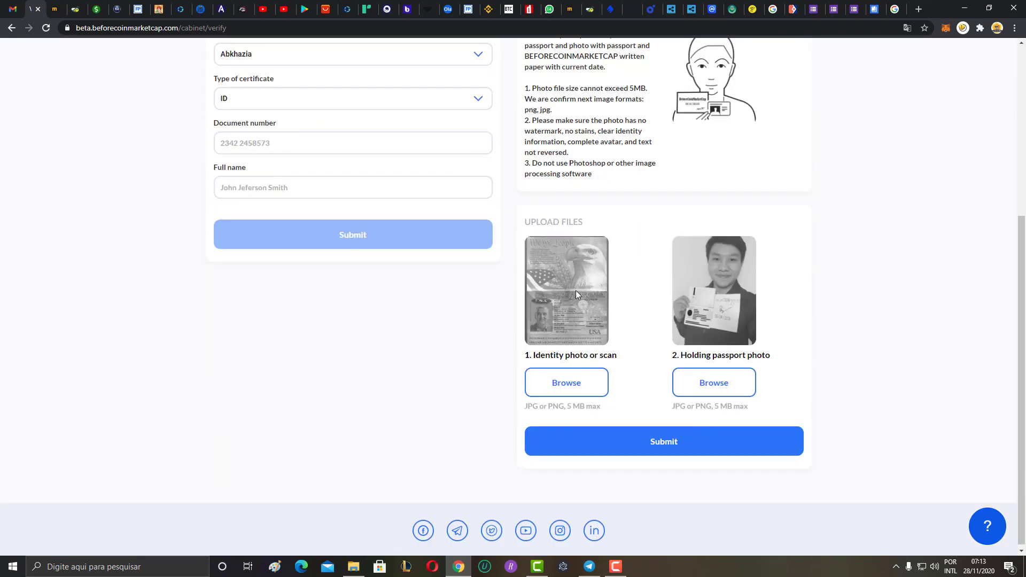
pyautogui.scroll(3, 720, 325)
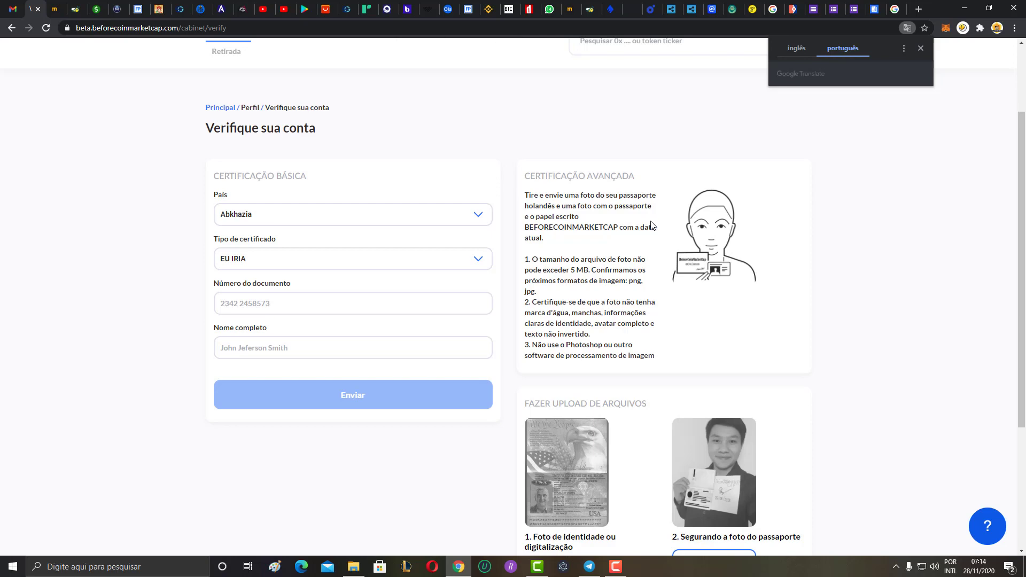
pyautogui.scroll(-2, 557, 496)
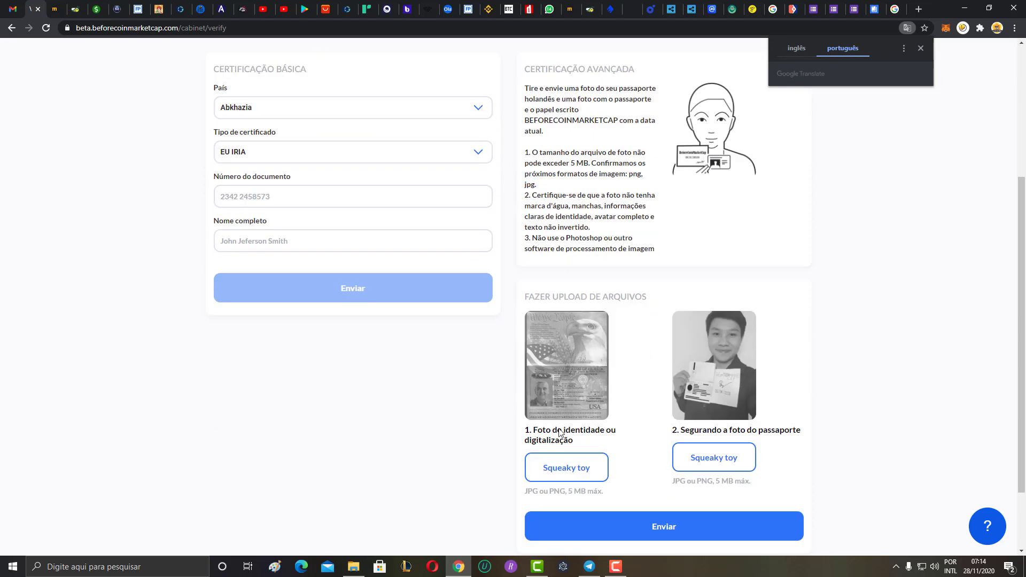
pyautogui.scroll(2, 581, 358)
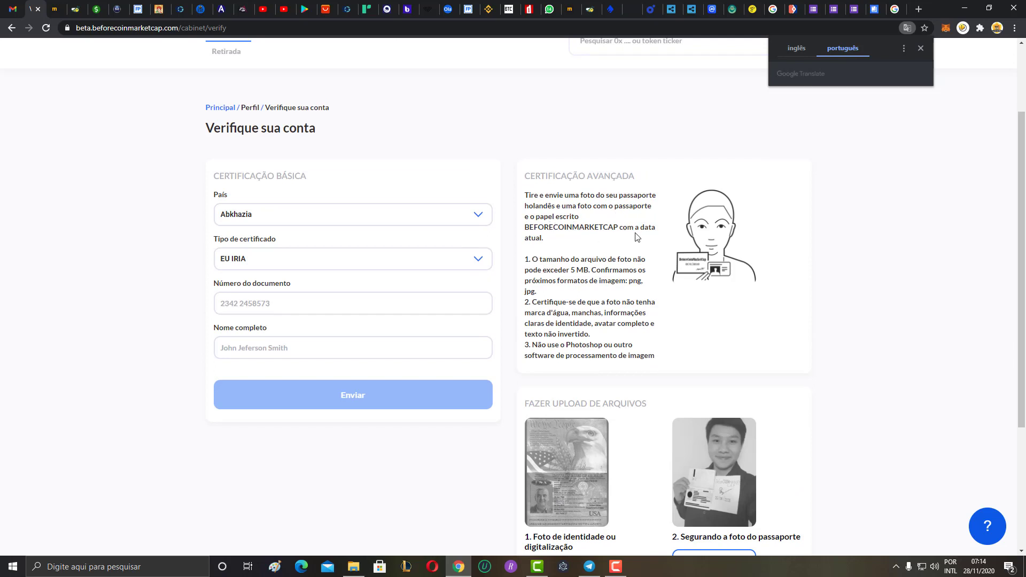
# - Review the certificate types, keep EU IRIA, and scroll through the verification form
pyautogui.click(470, 260)
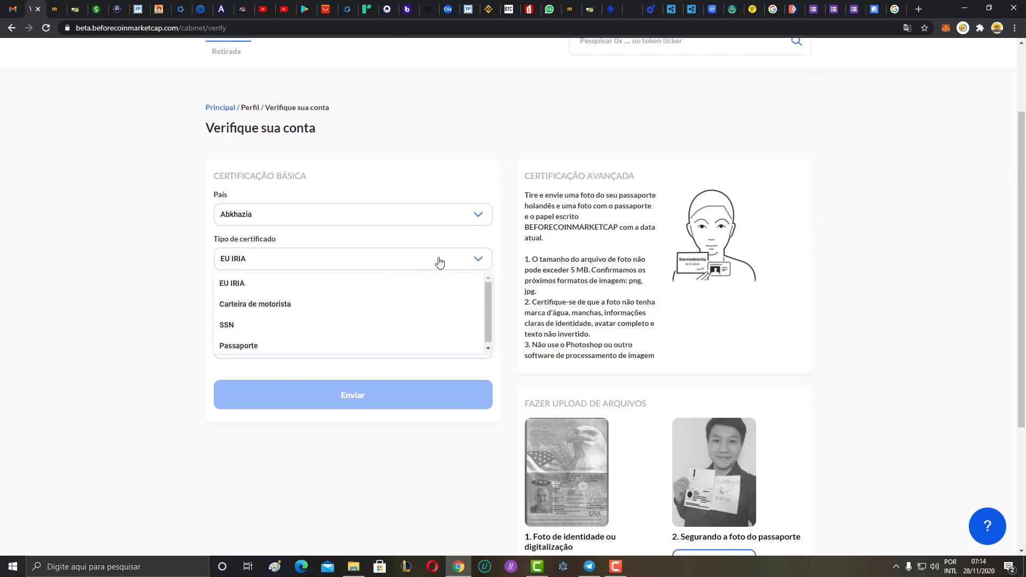
pyautogui.click(492, 271)
pyautogui.scroll(-3, 615, 435)
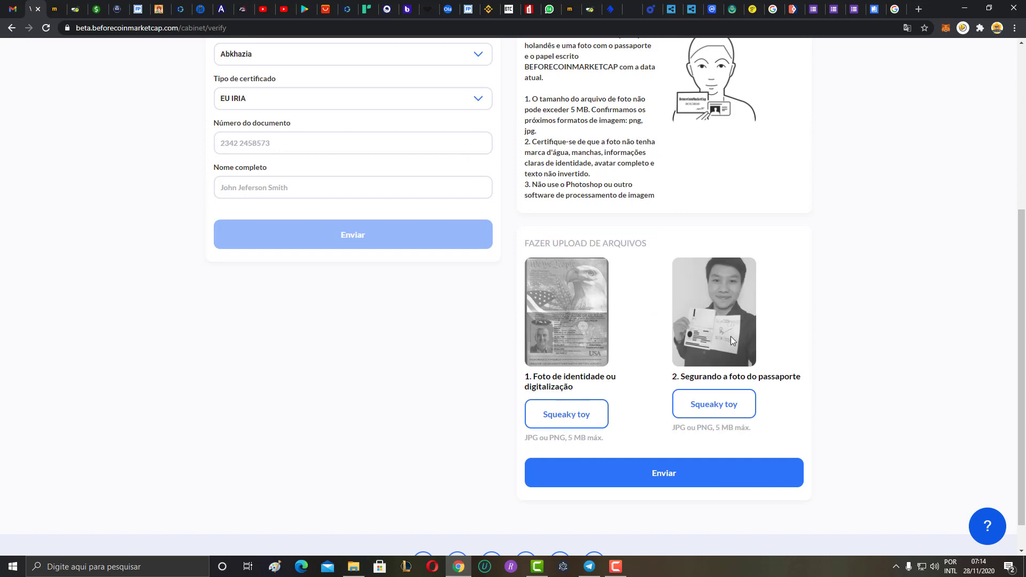
pyautogui.scroll(-1, 729, 335)
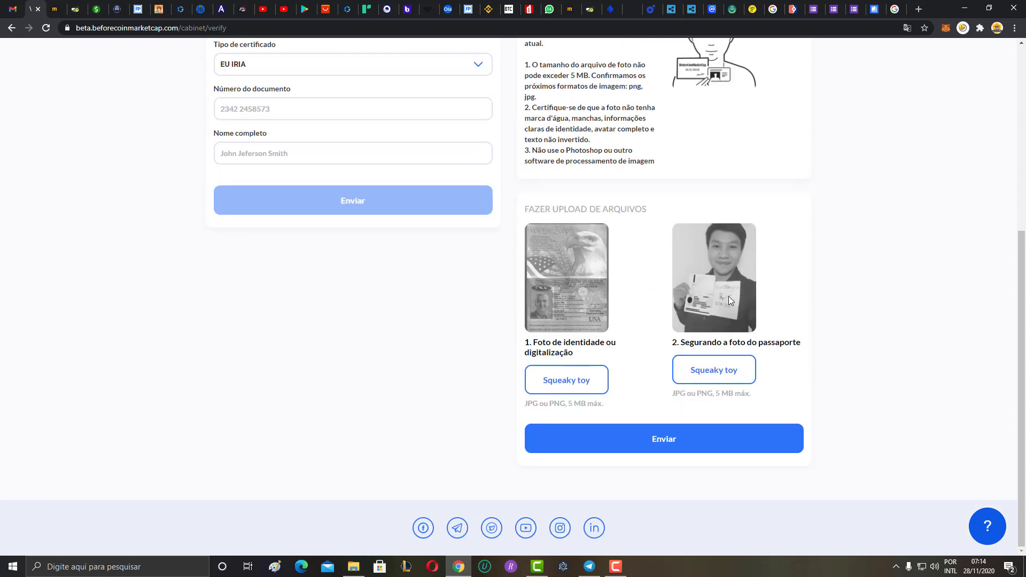
pyautogui.scroll(2, 737, 316)
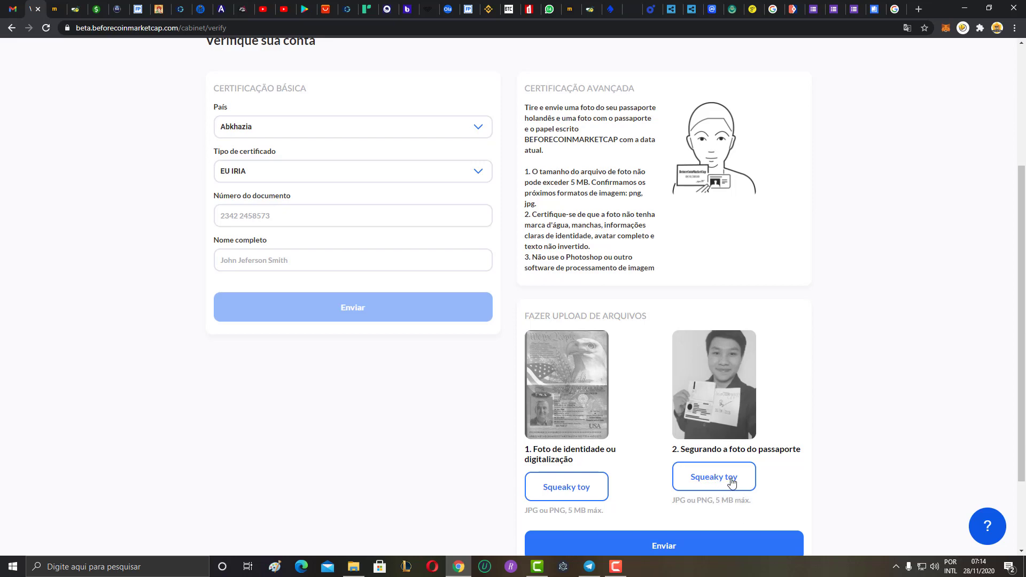
pyautogui.scroll(-2, 718, 479)
pyautogui.scroll(3, 698, 456)
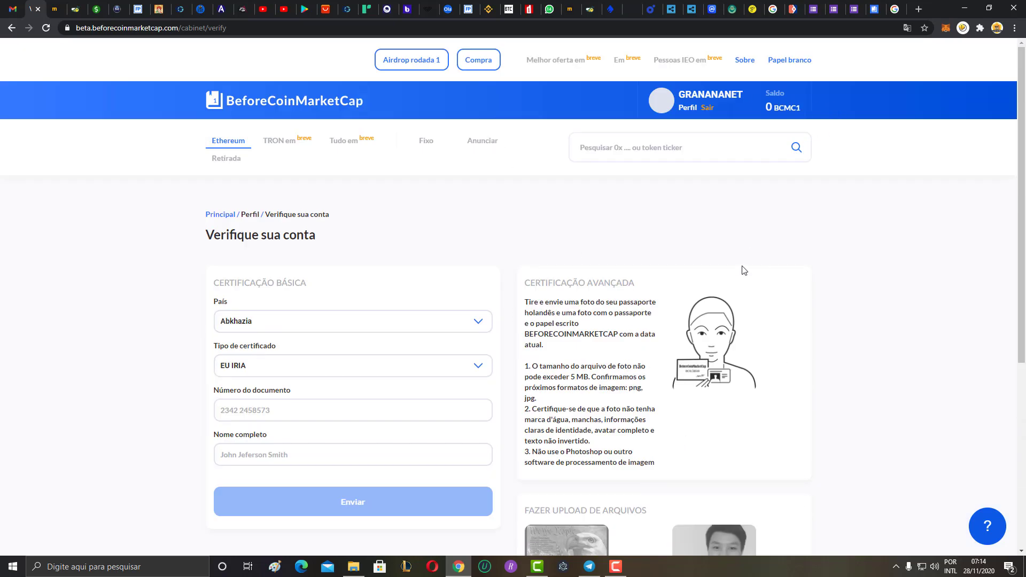
pyautogui.scroll(-5, 741, 273)
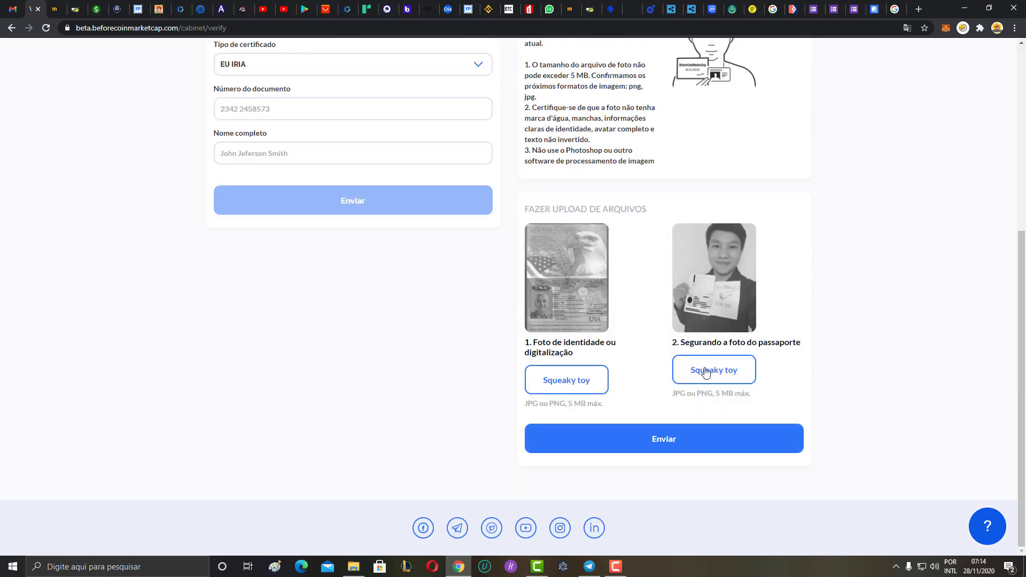
pyautogui.scroll(4, 737, 365)
# - Switch to the docs.google.com tab with the airdrop and bounty registration form
pyautogui.scroll(2, 738, 370)
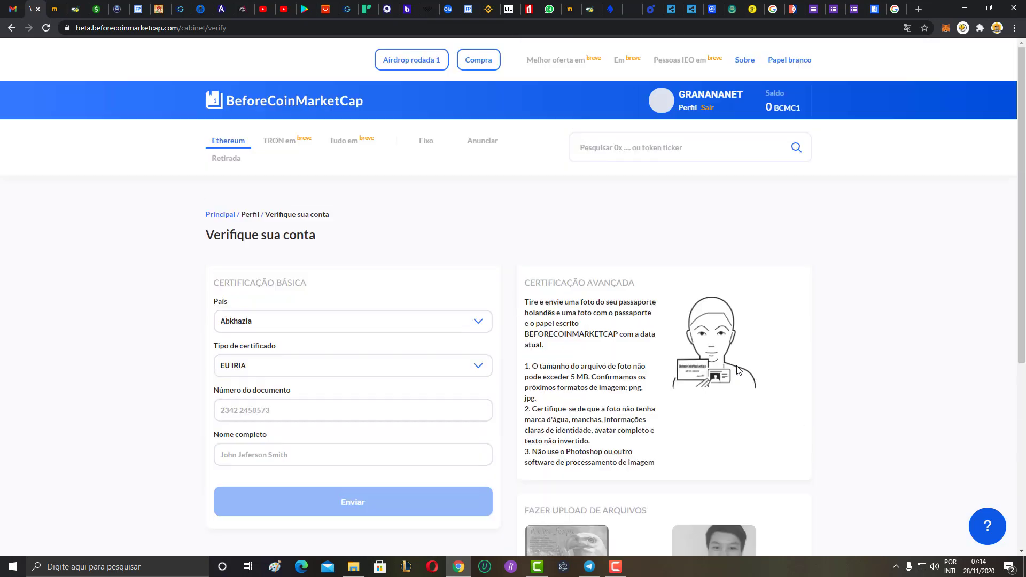
pyautogui.scroll(-5, 582, 219)
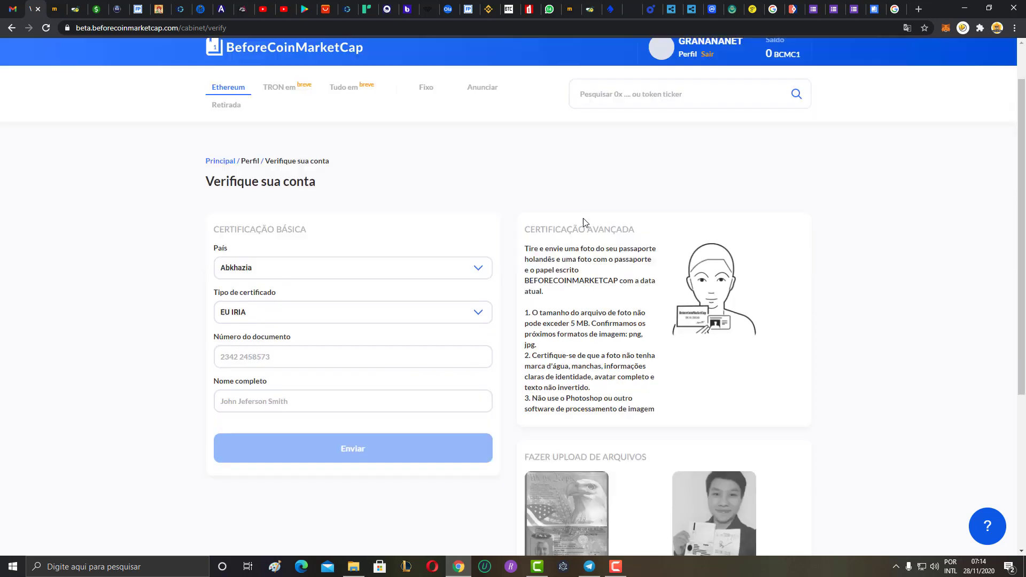
pyautogui.scroll(2, 459, 265)
pyautogui.scroll(3, 661, 281)
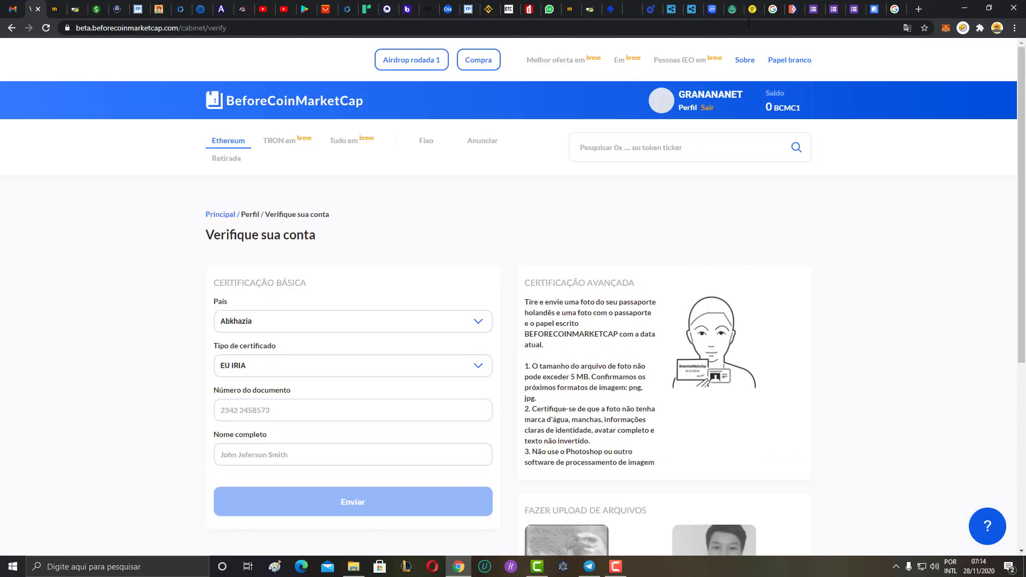
pyautogui.click(813, 6)
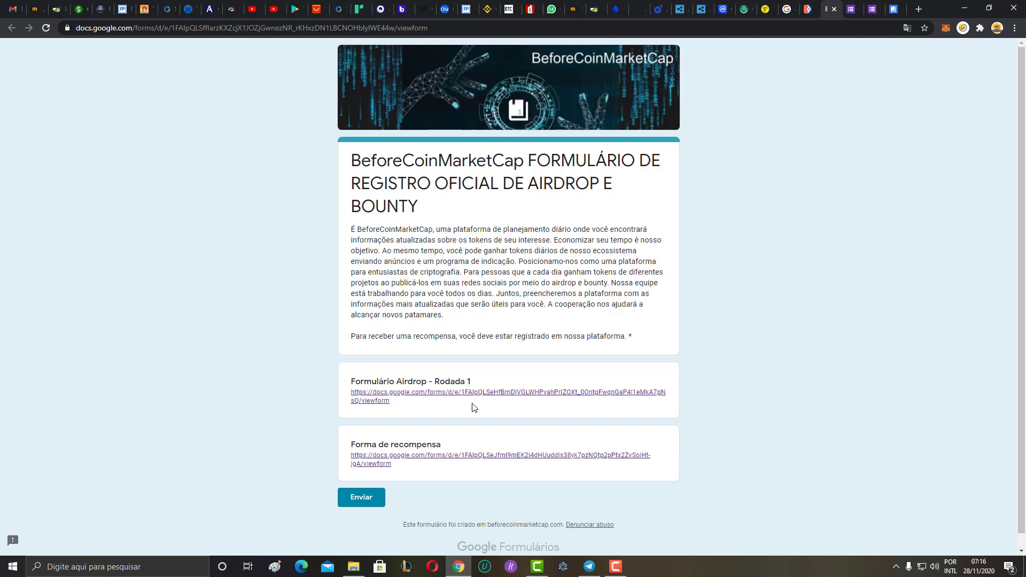
# - Open 'Formulário Airdrop - Rodada 1' and review its e-mail and Facebook, Twitter, YouTube, LinkedIn questions
pyautogui.click(520, 399)
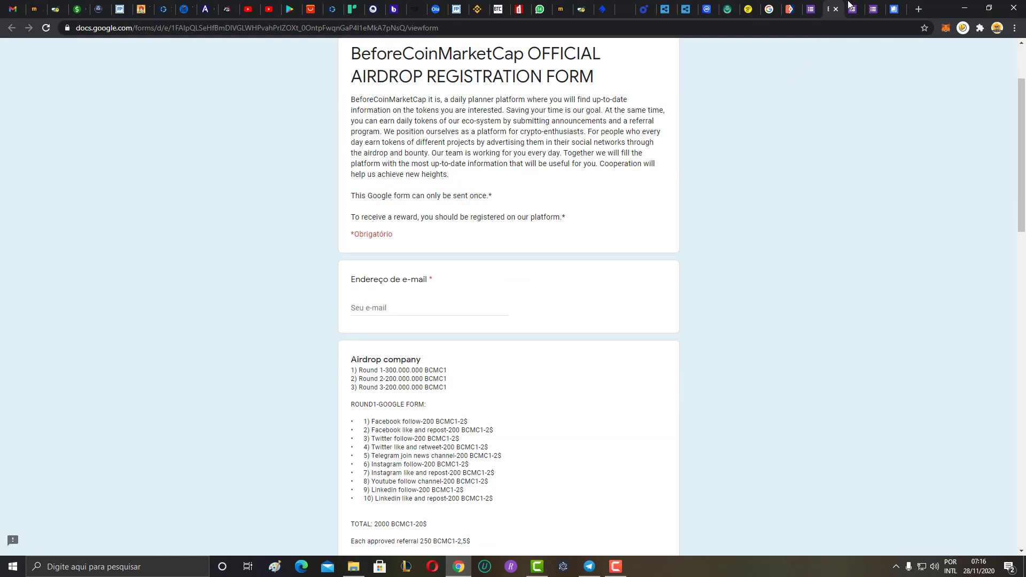
pyautogui.scroll(-5, 565, 366)
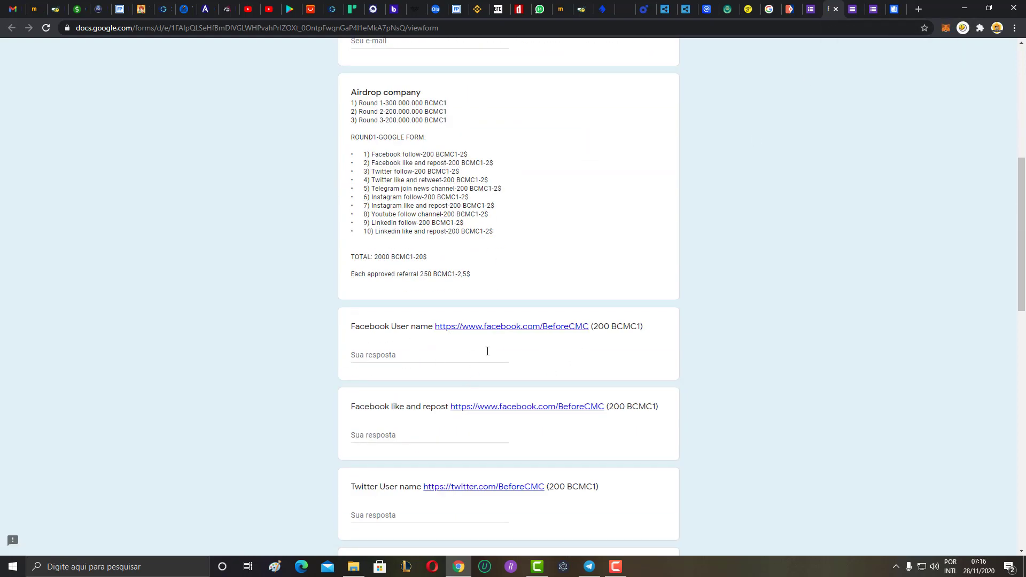
pyautogui.scroll(-4, 556, 367)
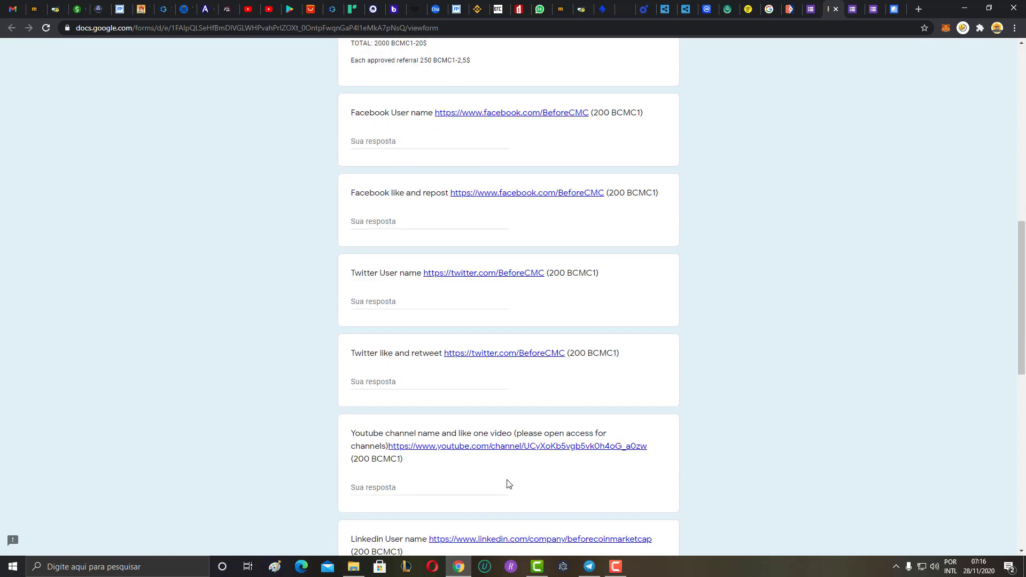
pyautogui.scroll(3, 513, 470)
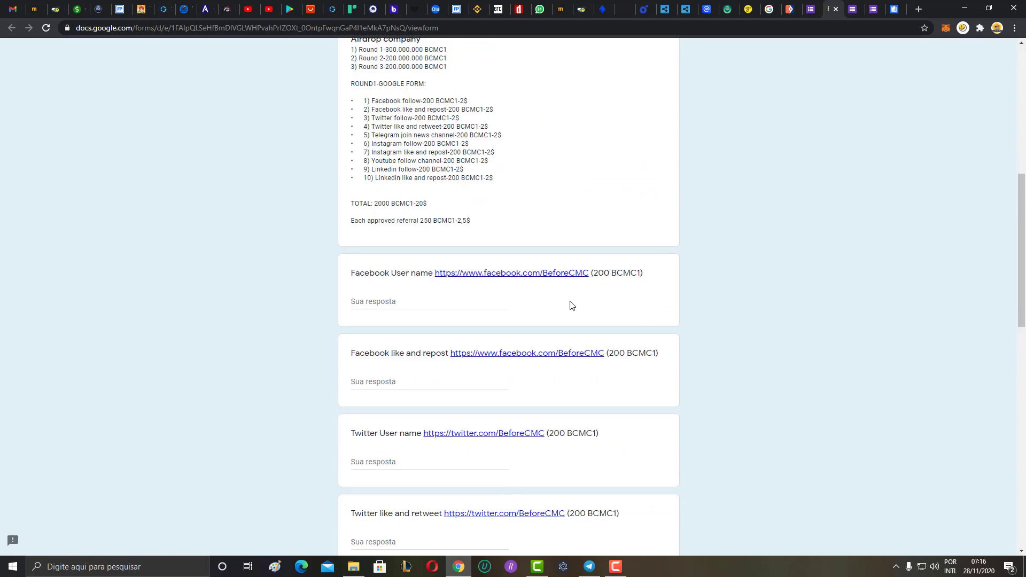
pyautogui.doubleClick(608, 272)
pyautogui.click(655, 311)
pyautogui.scroll(-2, 657, 342)
pyautogui.scroll(-4, 656, 357)
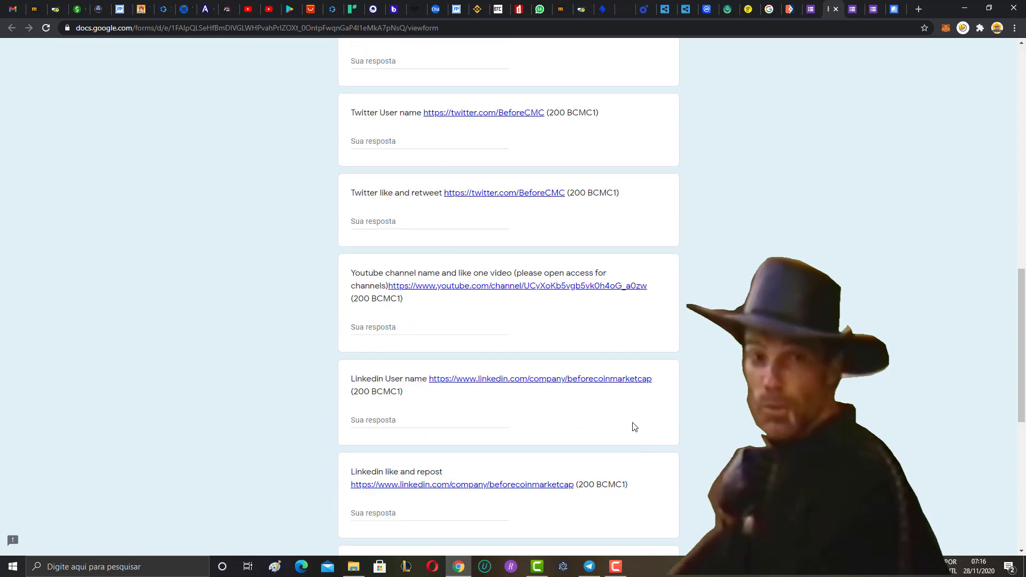
pyautogui.scroll(8, 634, 424)
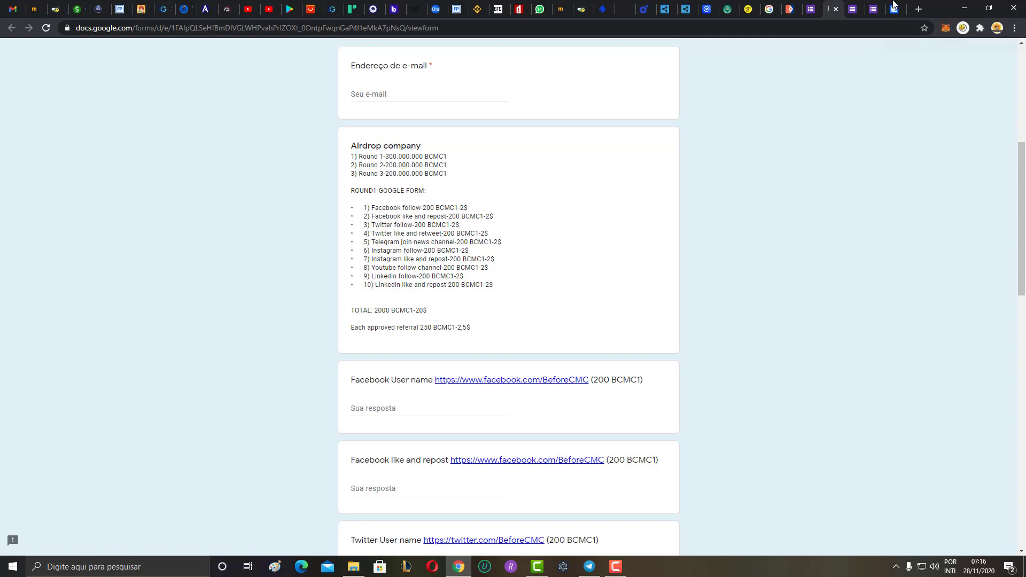
pyautogui.scroll(-3, 488, 449)
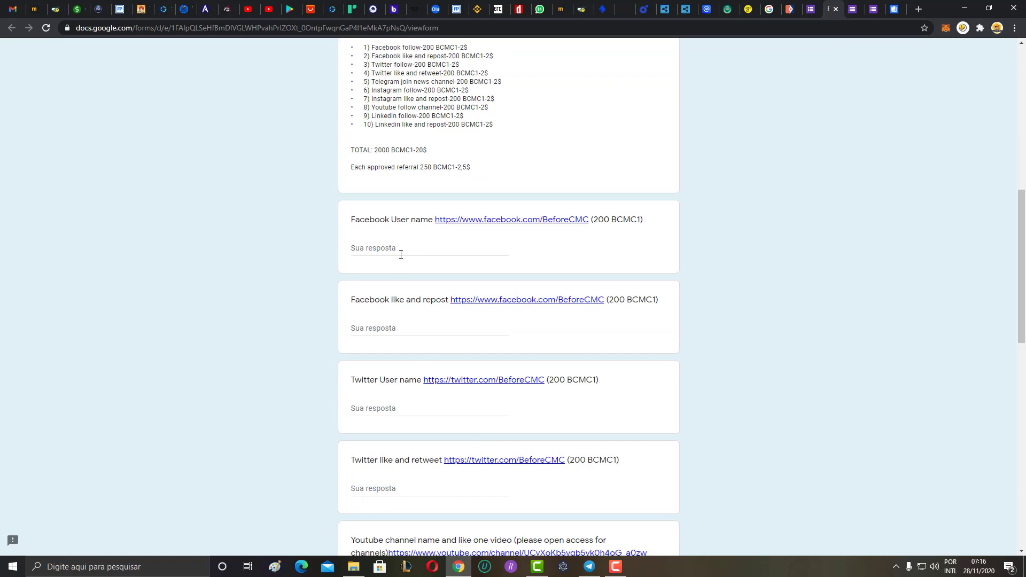
# - Open the BeforeCMC Facebook page from the form and follow it
pyautogui.click(532, 221)
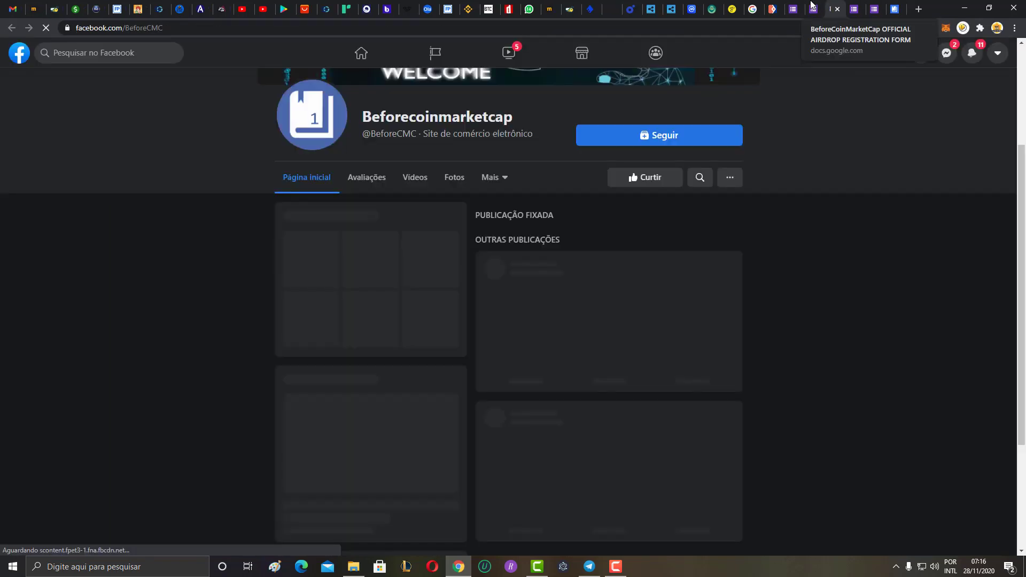
pyautogui.click(811, 5)
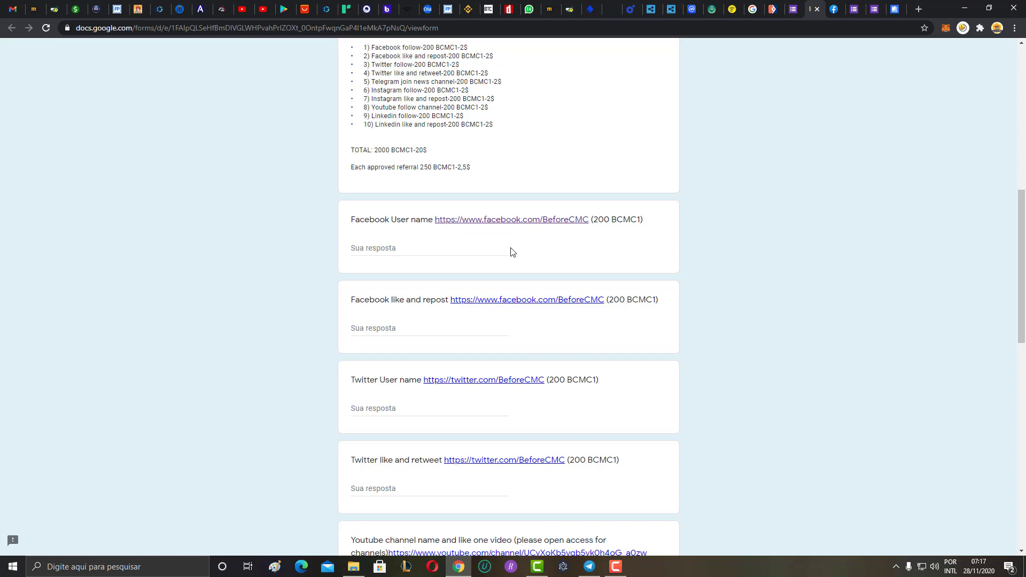
pyautogui.click(830, 9)
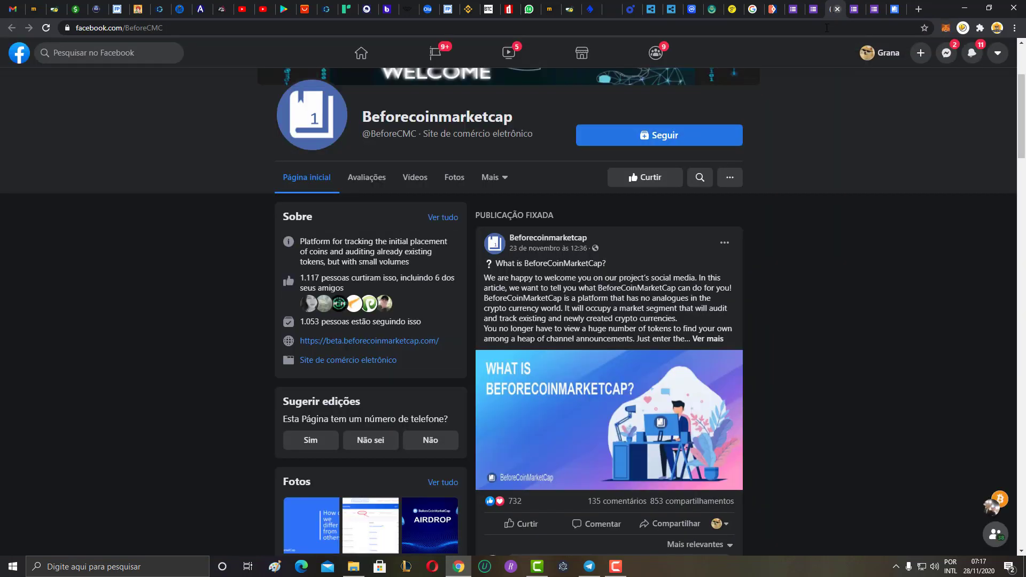
pyautogui.click(660, 128)
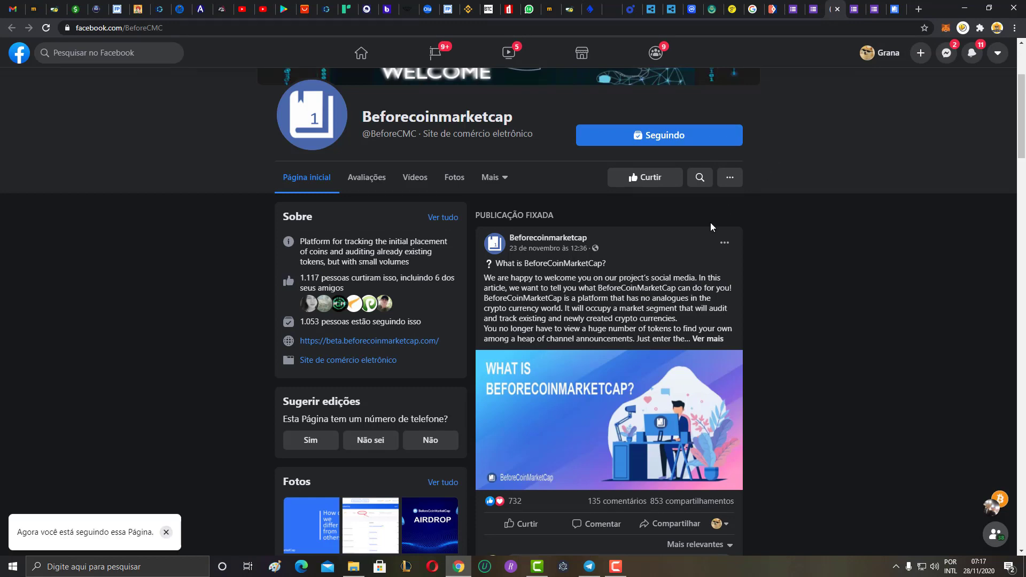
pyautogui.scroll(-1, 710, 224)
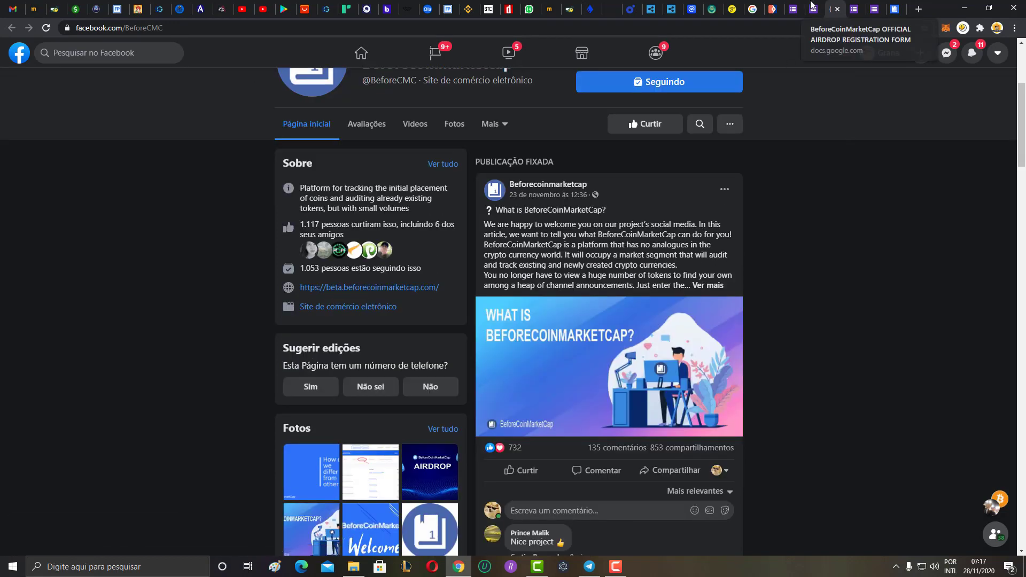
pyautogui.click(810, 10)
# - Share the BeforeCoinMarketCap Facebook post publicly with Compartilhar agora
pyautogui.click(525, 304)
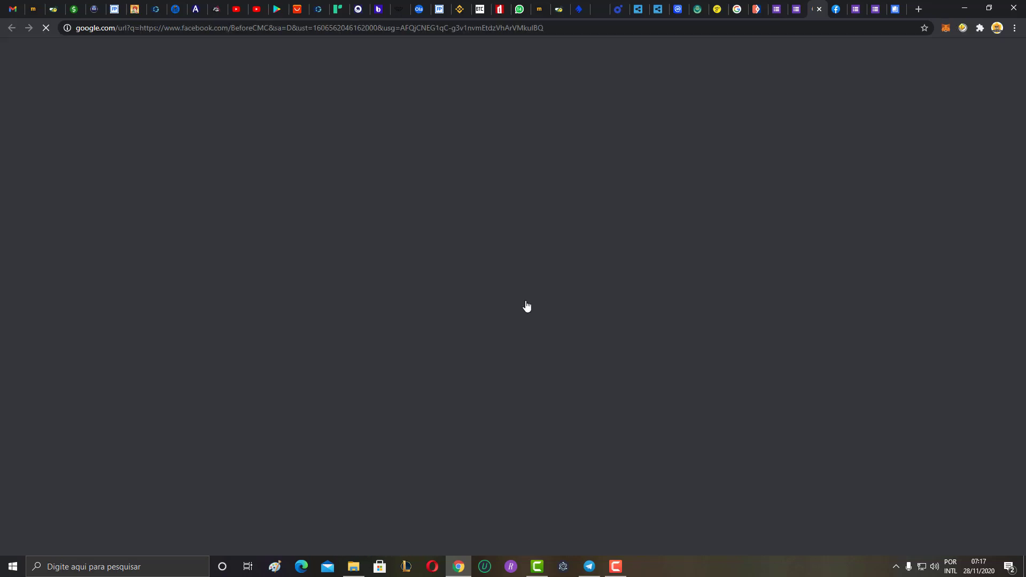
pyautogui.scroll(-3, 529, 371)
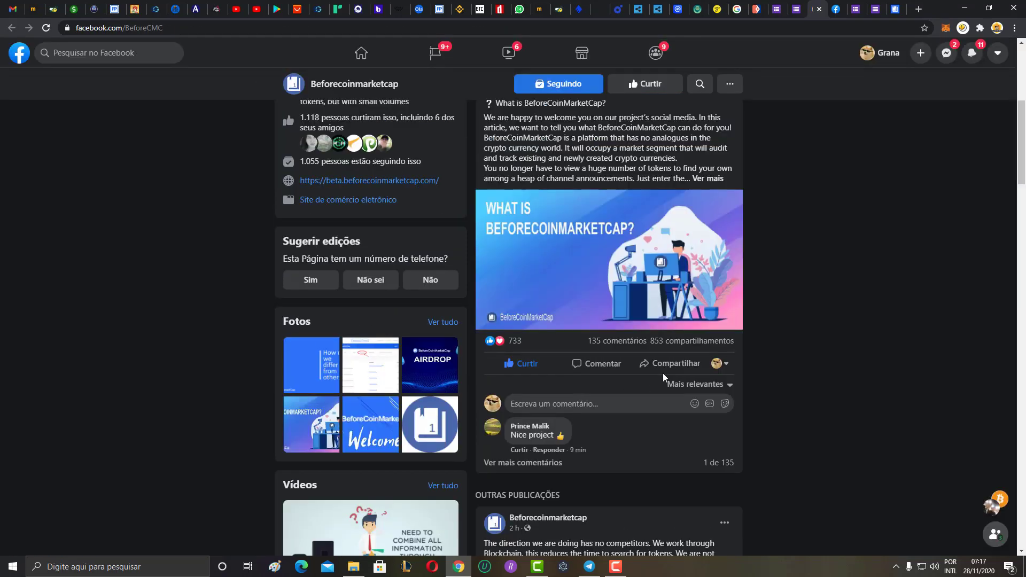
pyautogui.click(796, 7)
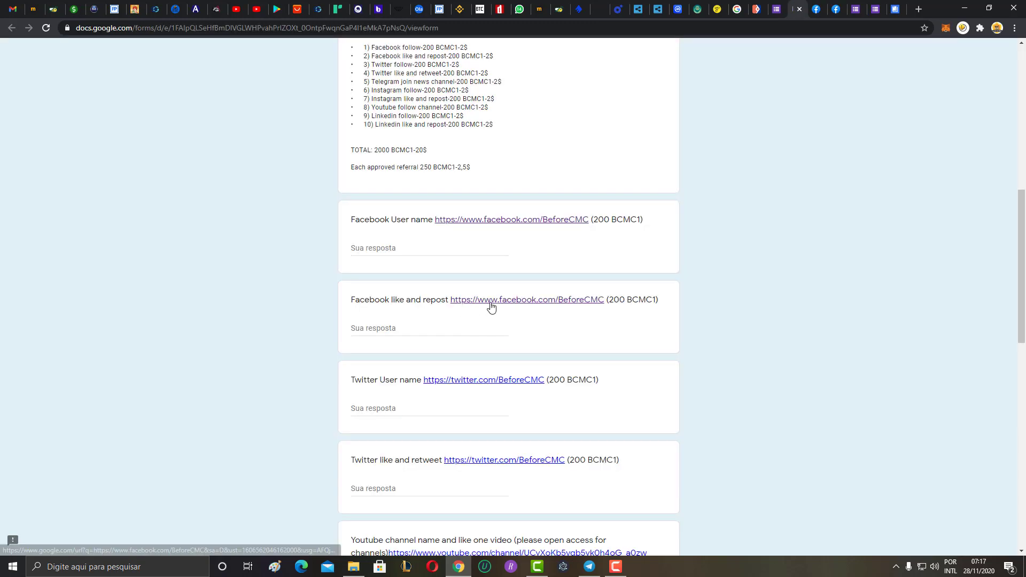
pyautogui.click(777, 7)
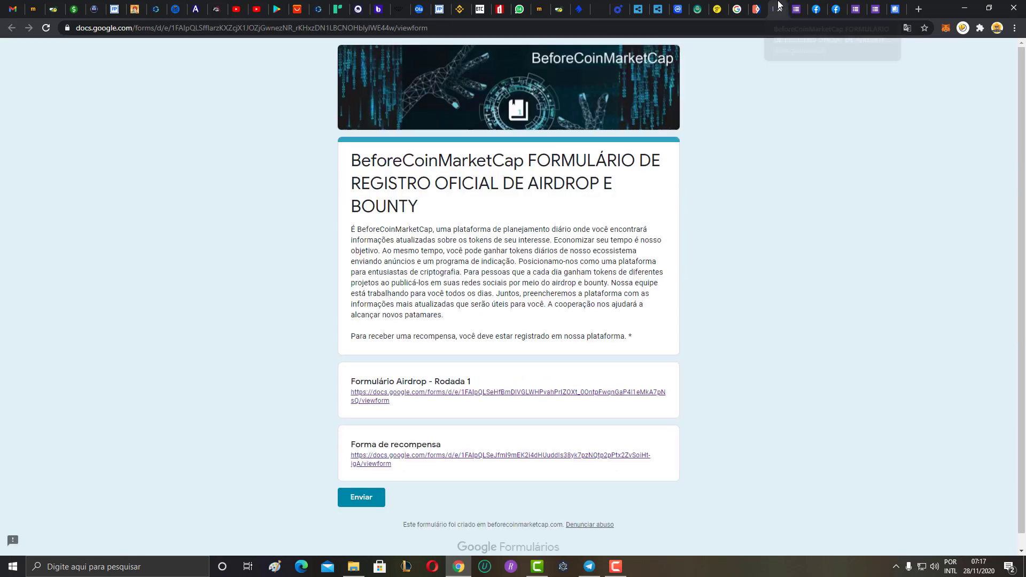
pyautogui.click(812, 7)
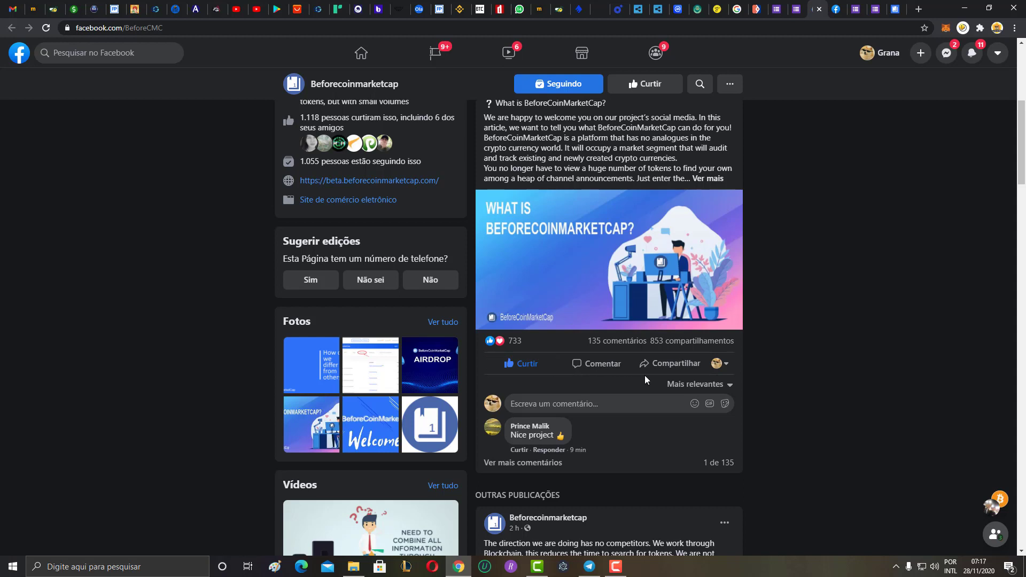
pyautogui.click(662, 366)
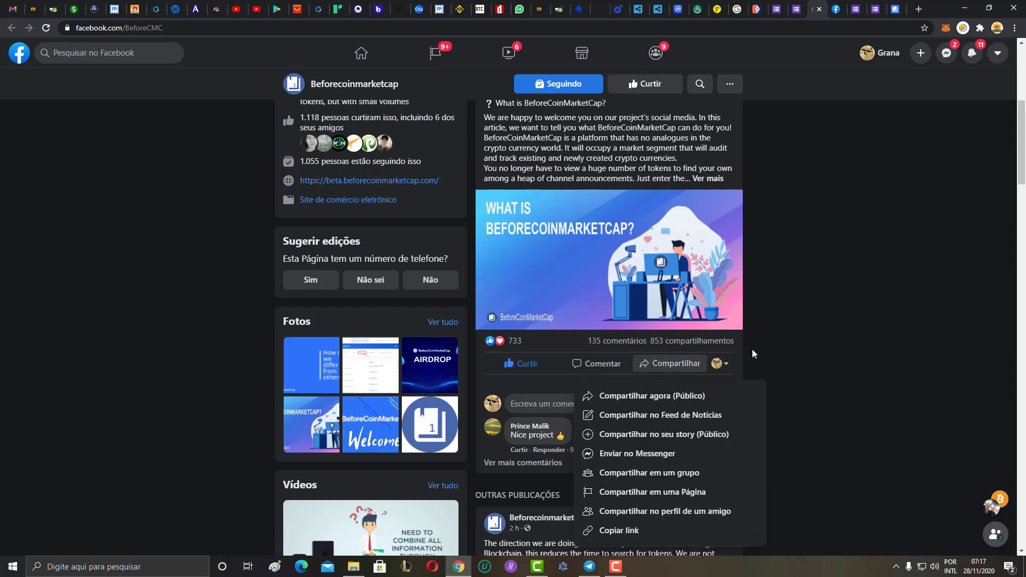
pyautogui.click(787, 313)
pyautogui.click(646, 363)
pyautogui.click(656, 396)
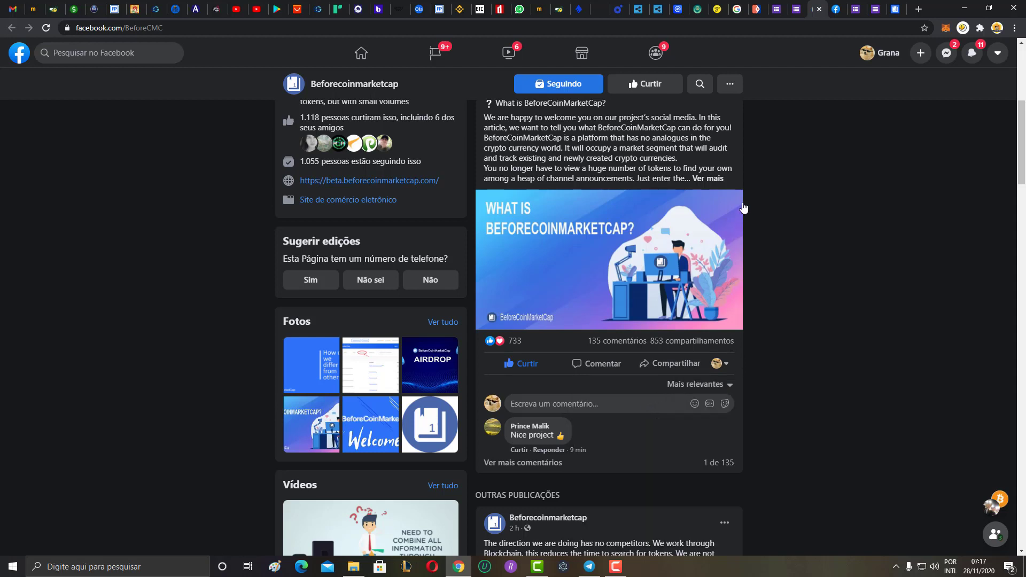
# - Return to the airdrop form and start answering the Facebook User name question
pyautogui.click(799, 3)
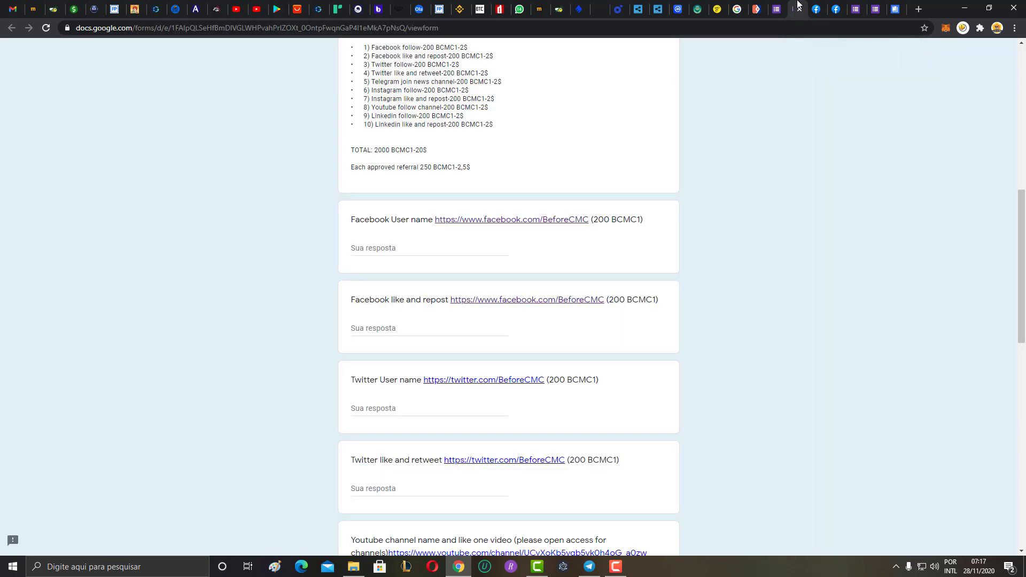
pyautogui.scroll(-2, 557, 353)
pyautogui.scroll(2, 534, 259)
pyautogui.click(437, 254)
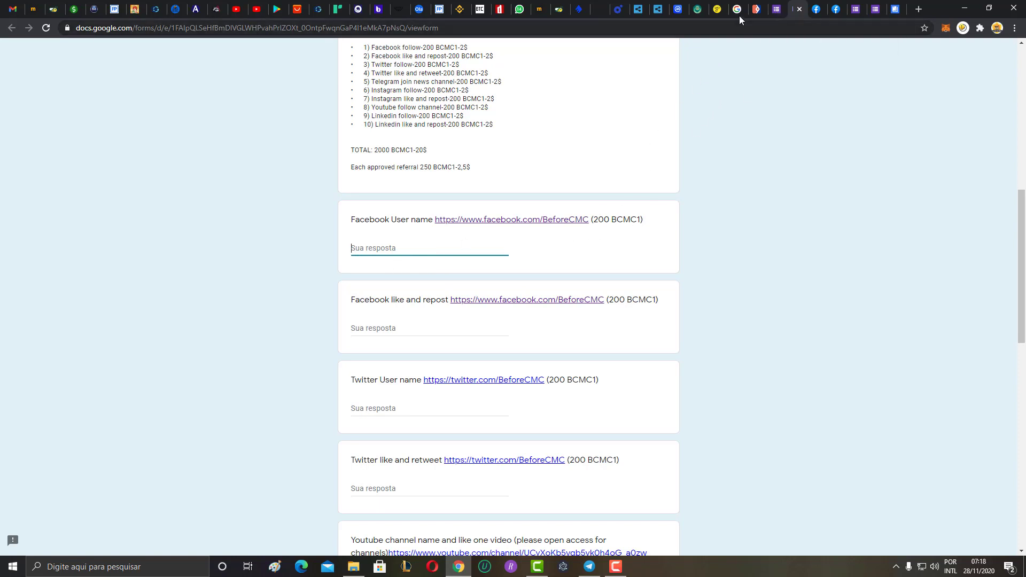
# - Open your own Facebook profile and copy your profile name
pyautogui.click(815, 6)
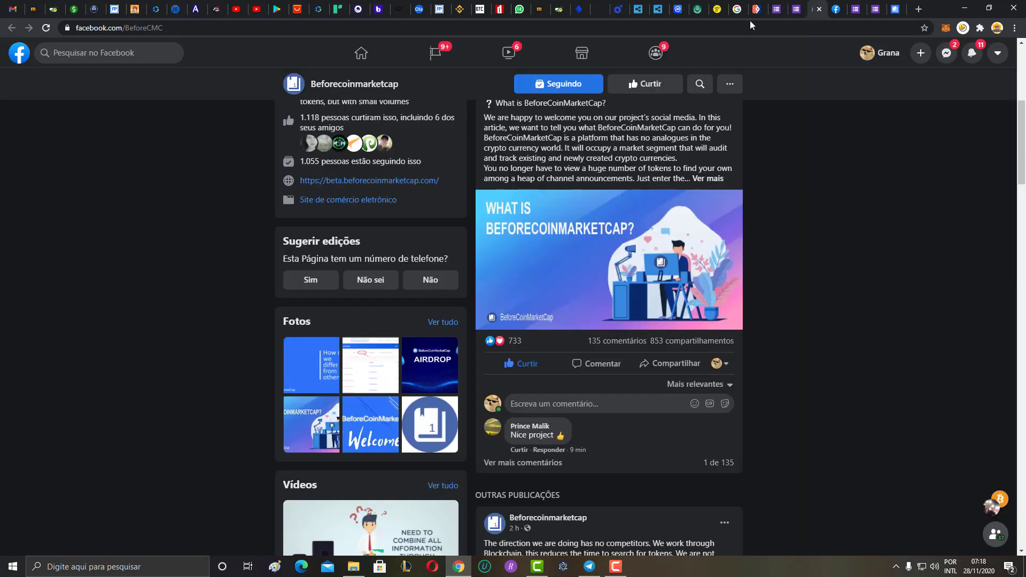
pyautogui.click(886, 60)
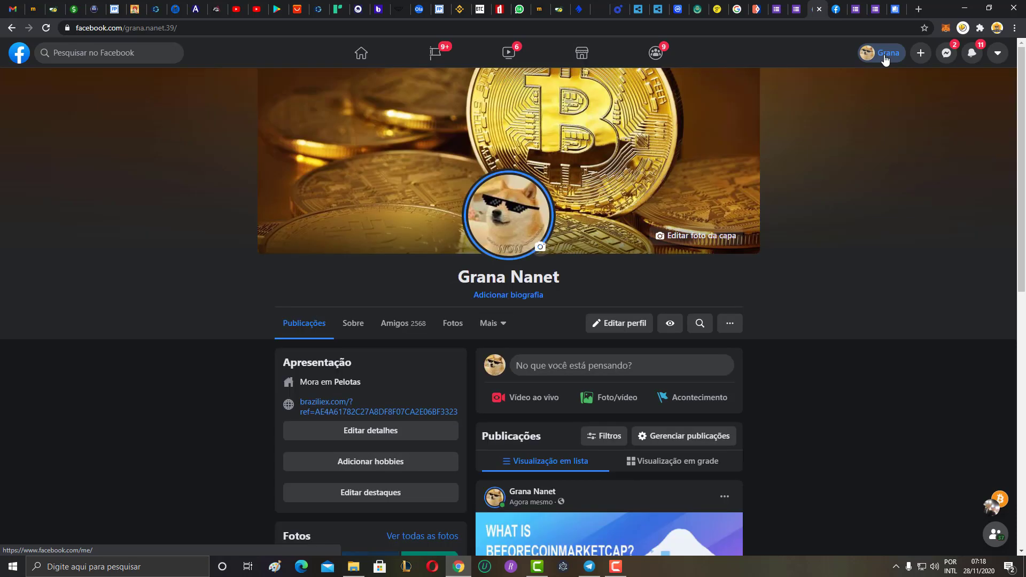
pyautogui.scroll(-1, 522, 379)
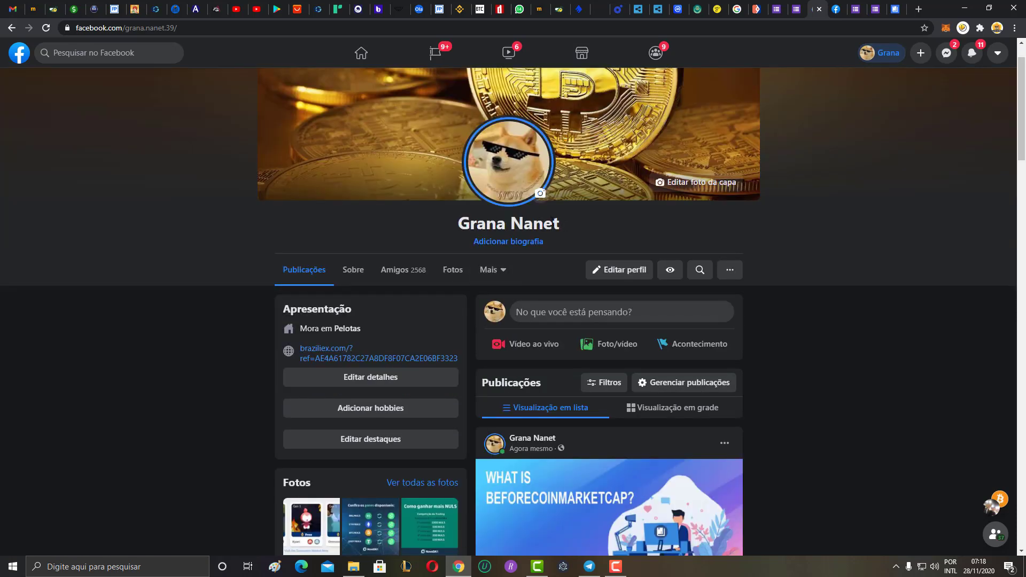
pyautogui.moveTo(561, 223); pyautogui.dragTo(446, 219)
pyautogui.rightClick(508, 225)
pyautogui.click(514, 231)
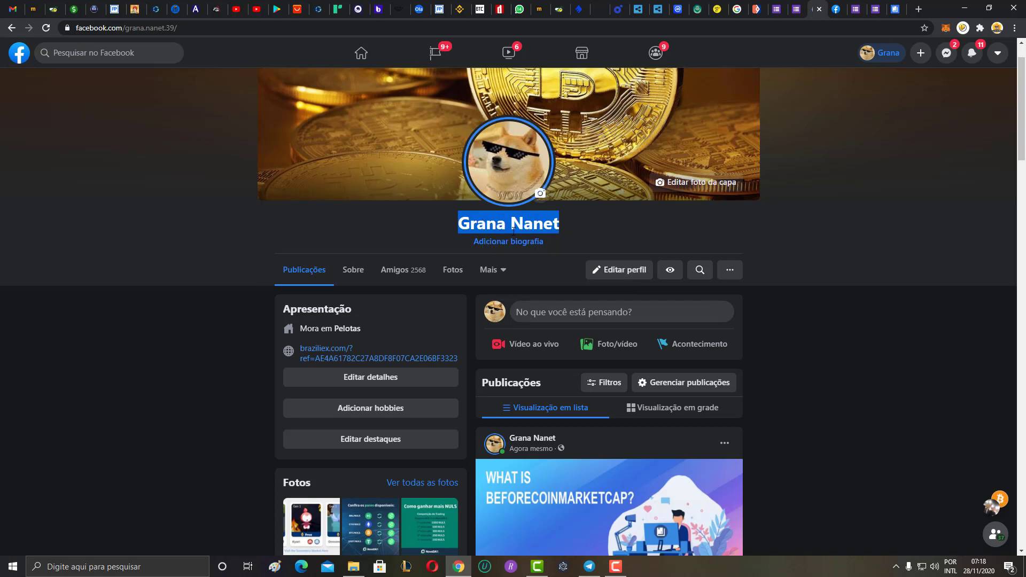
pyautogui.click(59, 185)
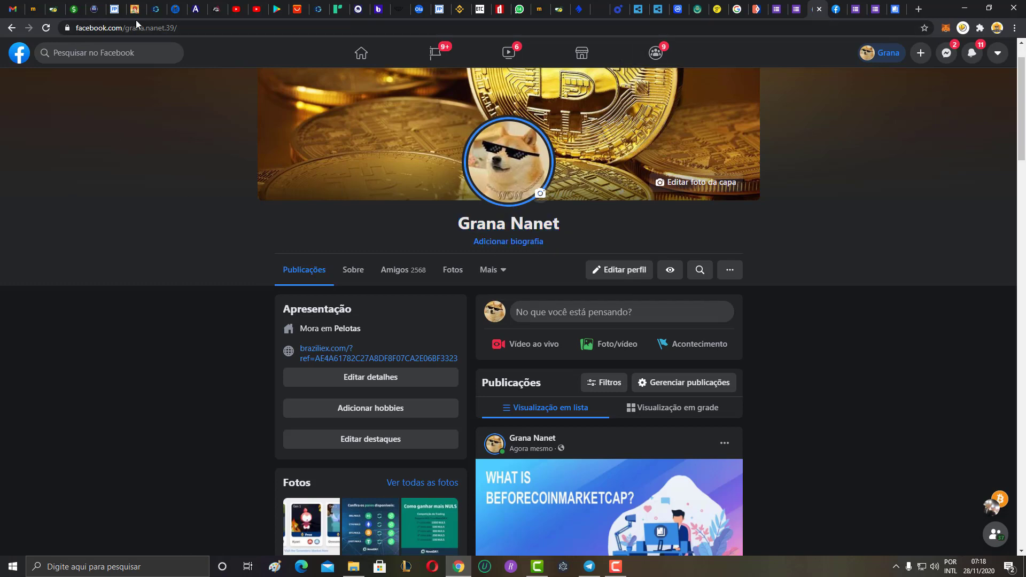
# - Copy your Facebook profile's page address and return to the airdrop form
pyautogui.click(193, 31)
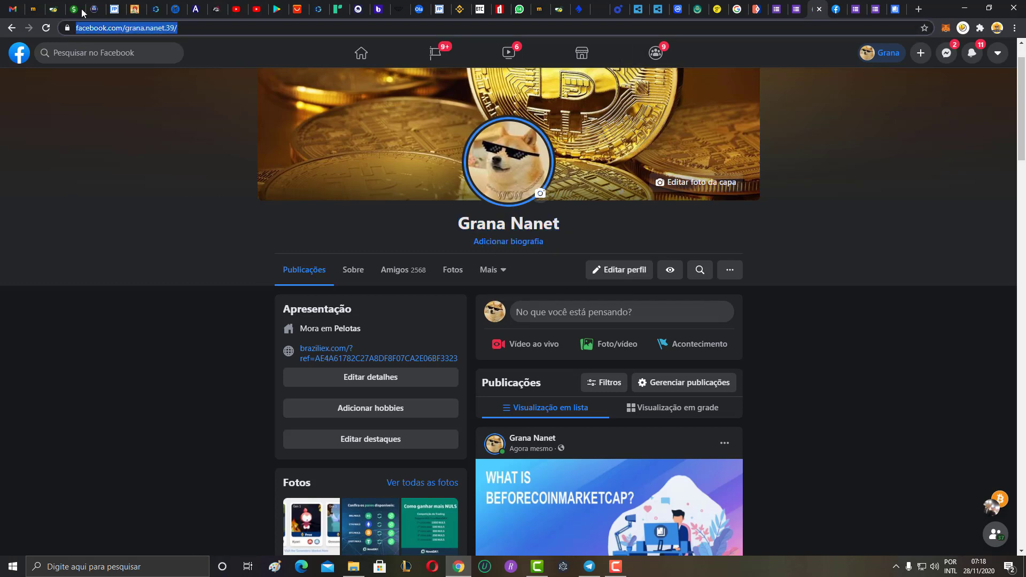
pyautogui.rightClick(139, 24)
pyautogui.click(185, 82)
pyautogui.rightClick(838, 14)
pyautogui.click(795, 7)
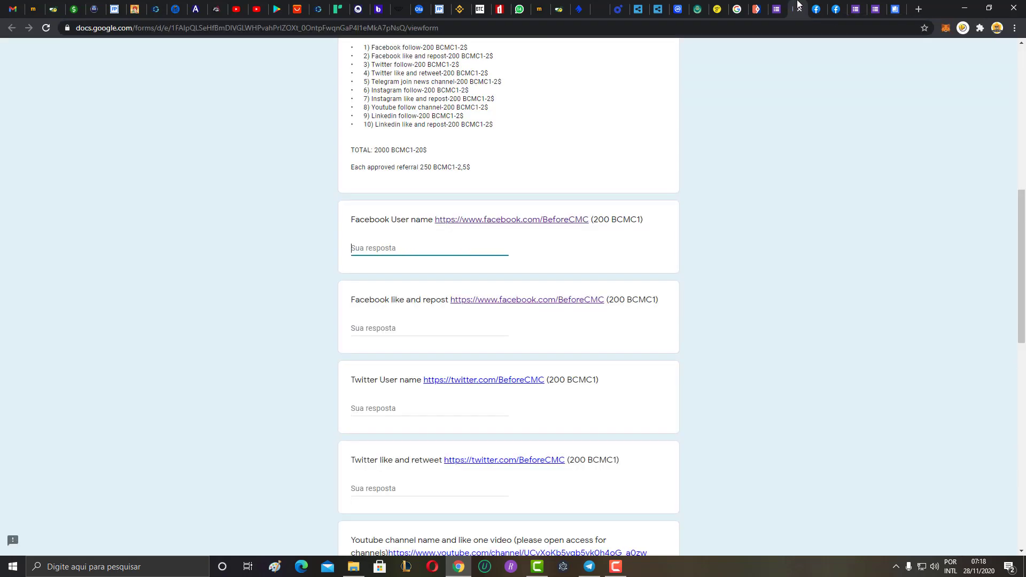
# - Paste the Facebook profile address into the Facebook User name answer
pyautogui.rightClick(409, 250)
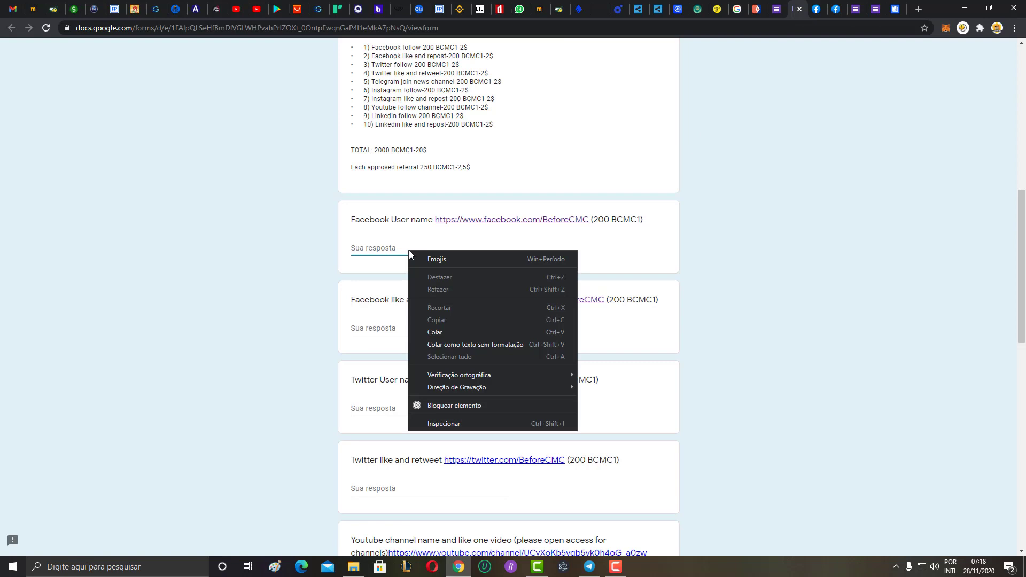
pyautogui.click(473, 345)
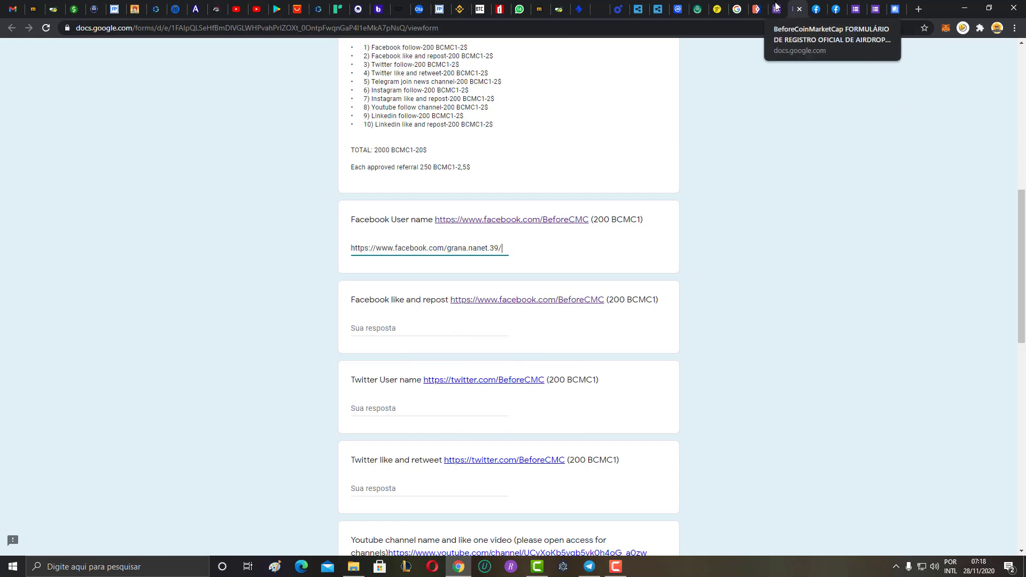
pyautogui.click(432, 332)
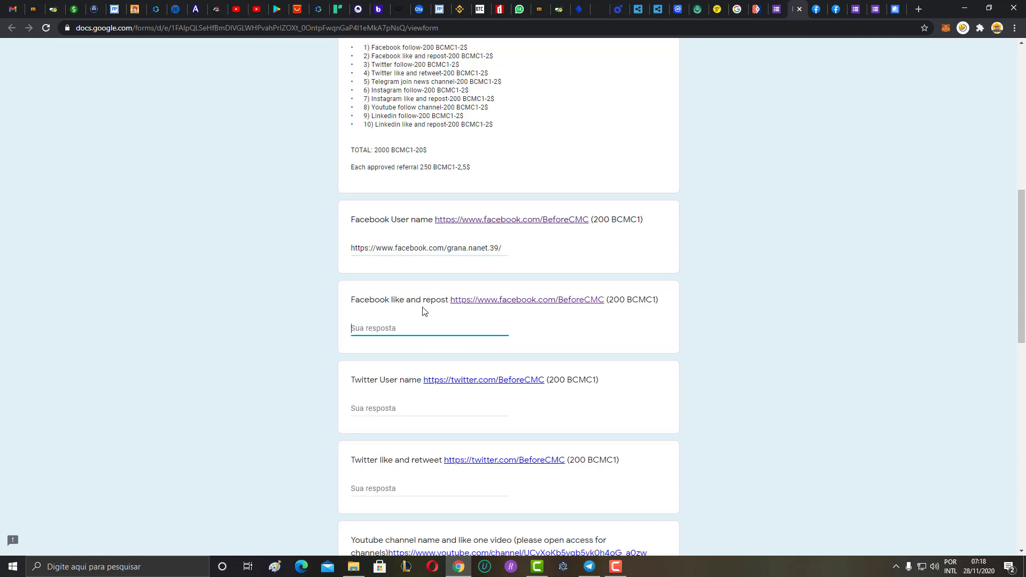
# - After checking the shared post, paste the profile address into the Facebook like-and-repost answer
pyautogui.click(779, 14)
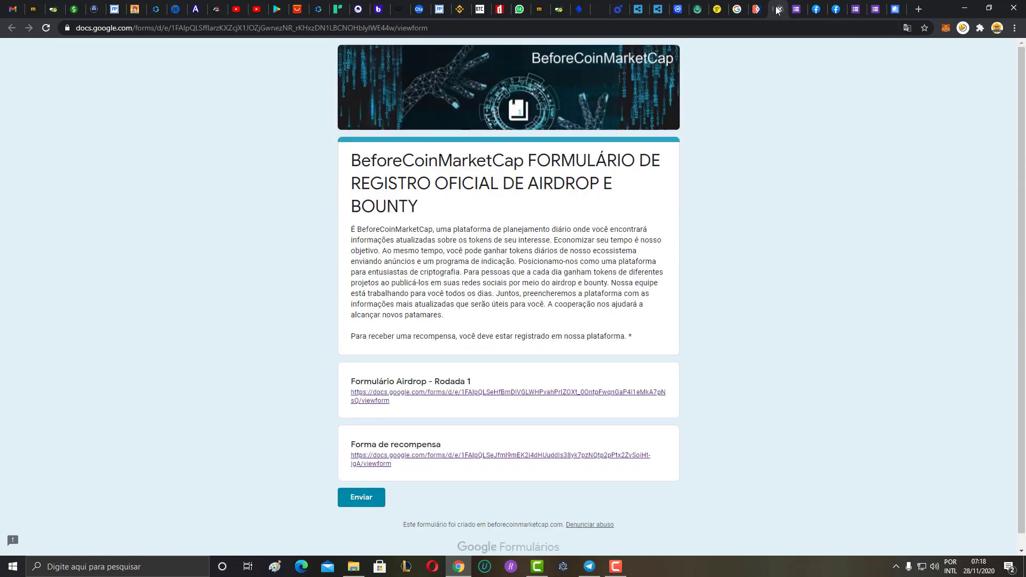
pyautogui.click(817, 8)
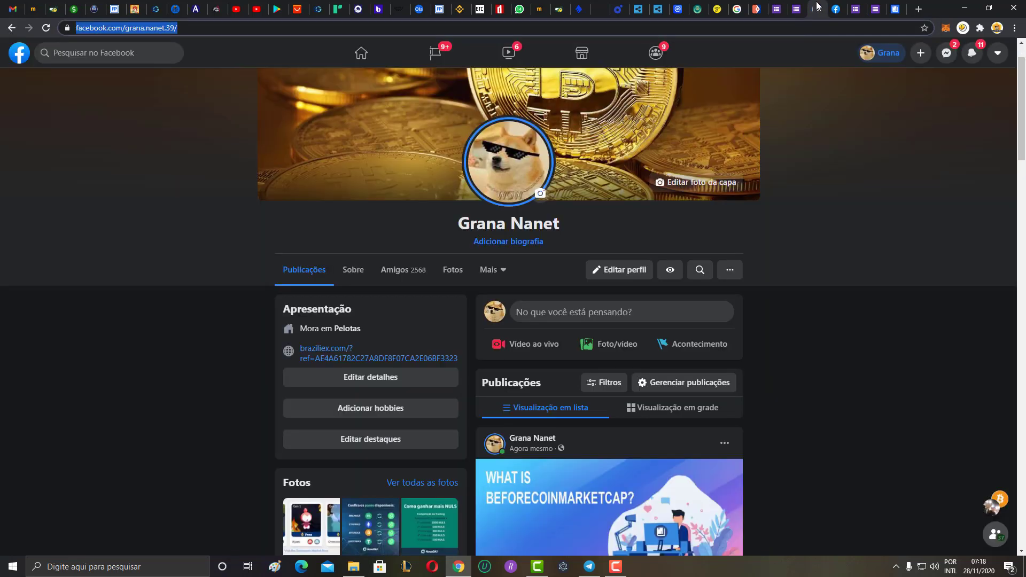
pyautogui.scroll(-5, 705, 321)
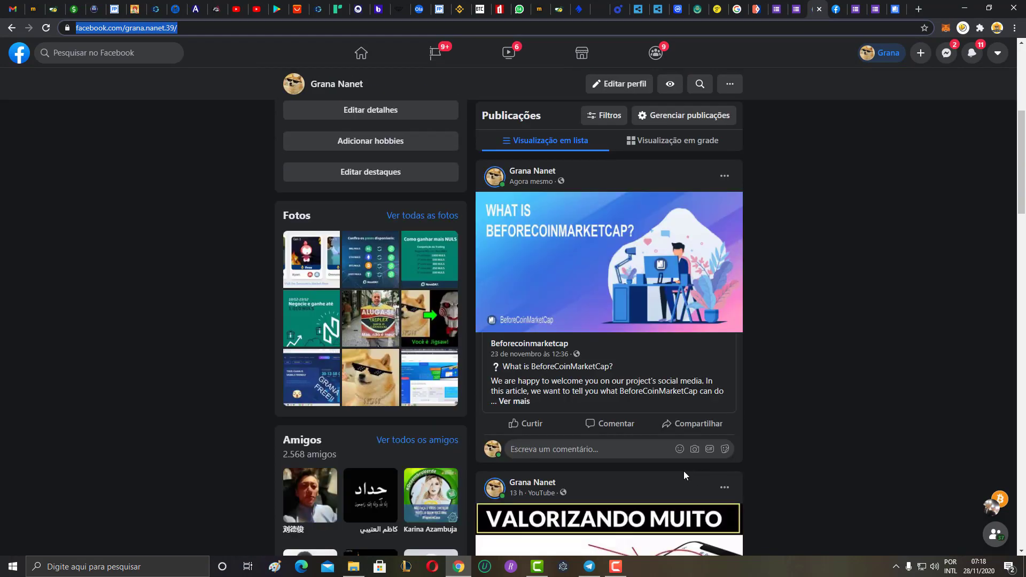
pyautogui.scroll(5, 720, 403)
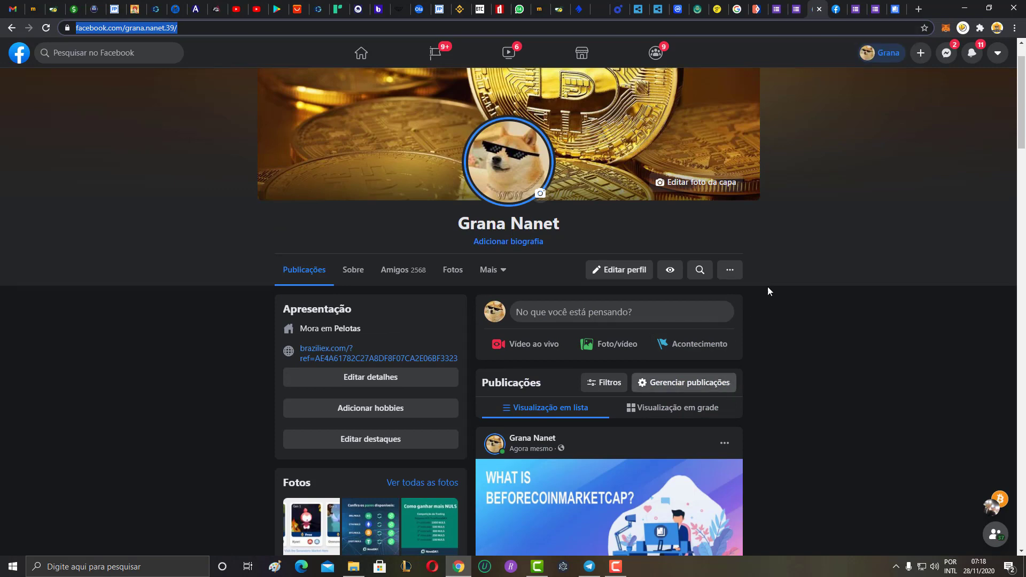
pyautogui.click(796, 6)
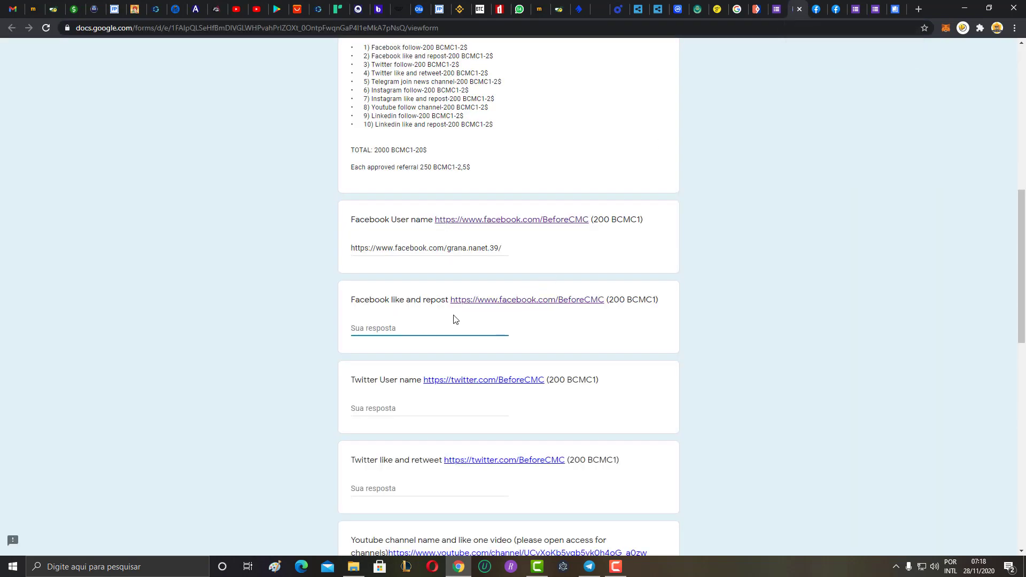
pyautogui.click(404, 325)
pyautogui.rightClick(411, 325)
pyautogui.click(447, 405)
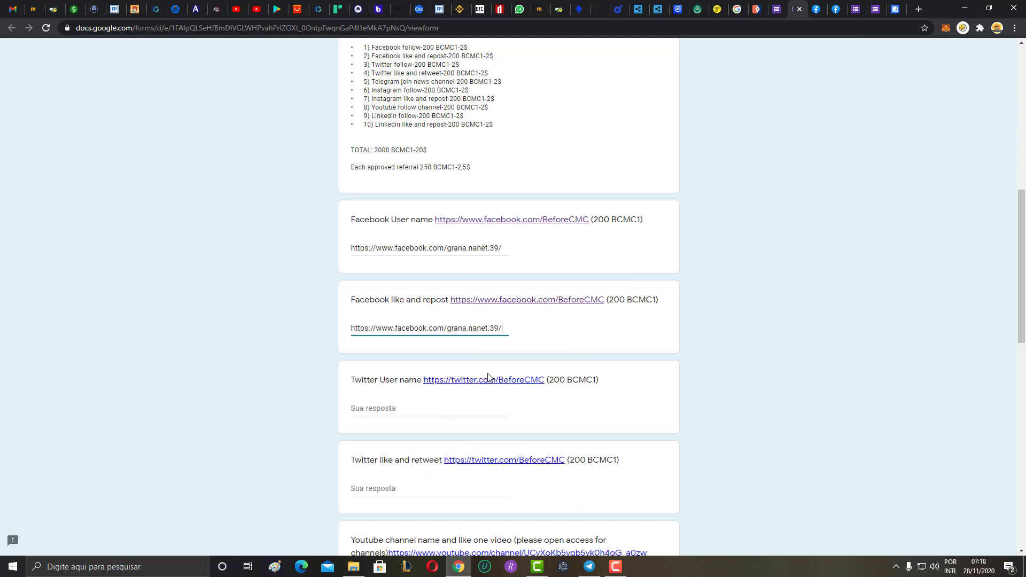
pyautogui.click(558, 325)
pyautogui.scroll(-2, 452, 449)
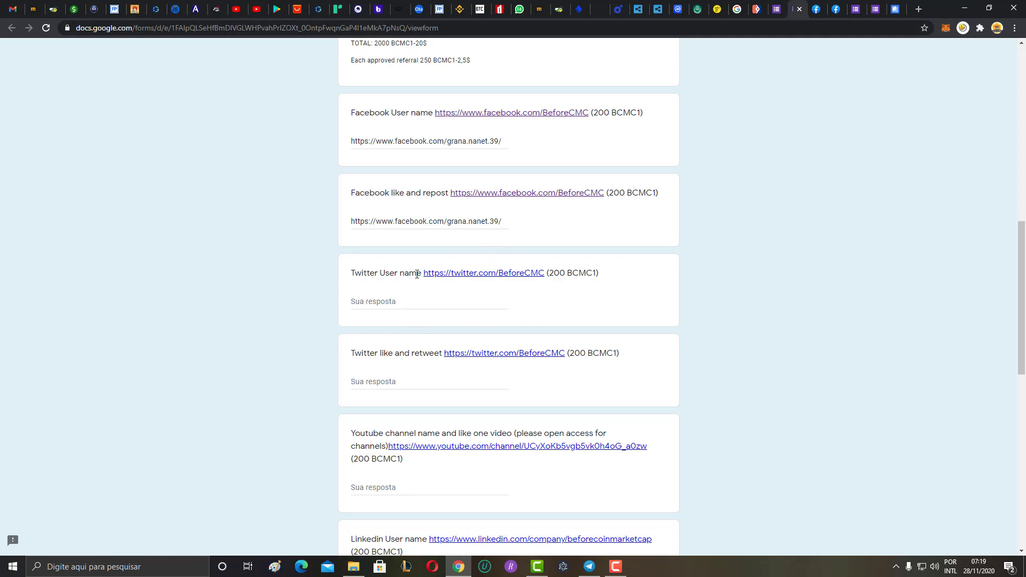
# - Follow the BeforeCoinMarketCap Twitter account using the form's profile link
pyautogui.click(516, 274)
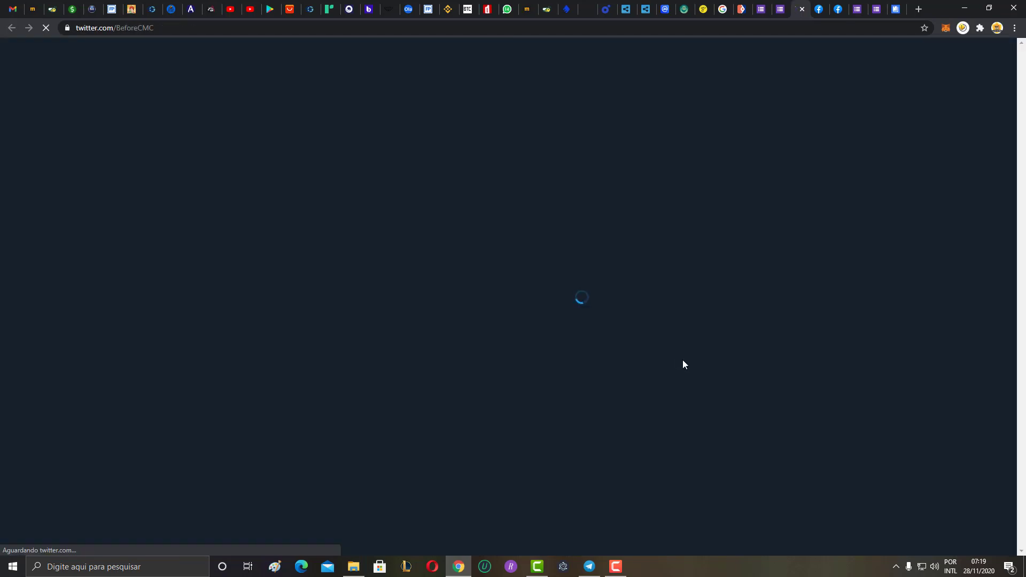
pyautogui.click(781, 6)
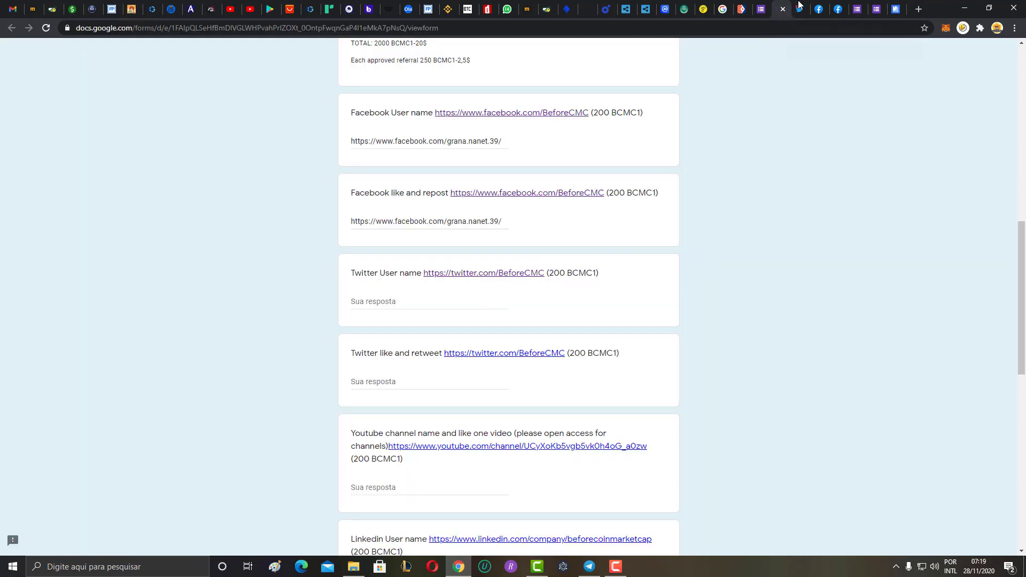
pyautogui.click(799, 7)
pyautogui.click(604, 189)
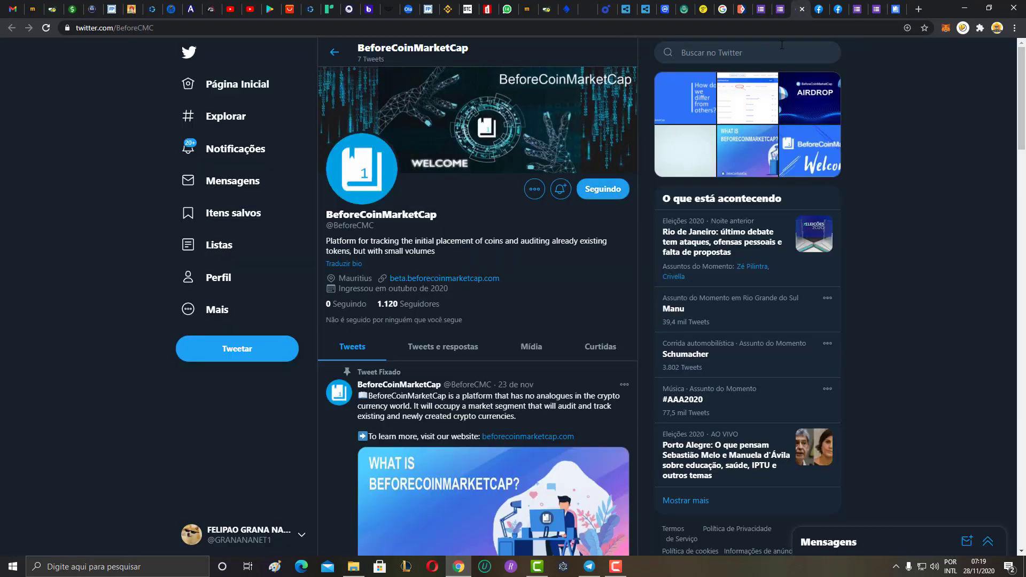
pyautogui.click(780, 9)
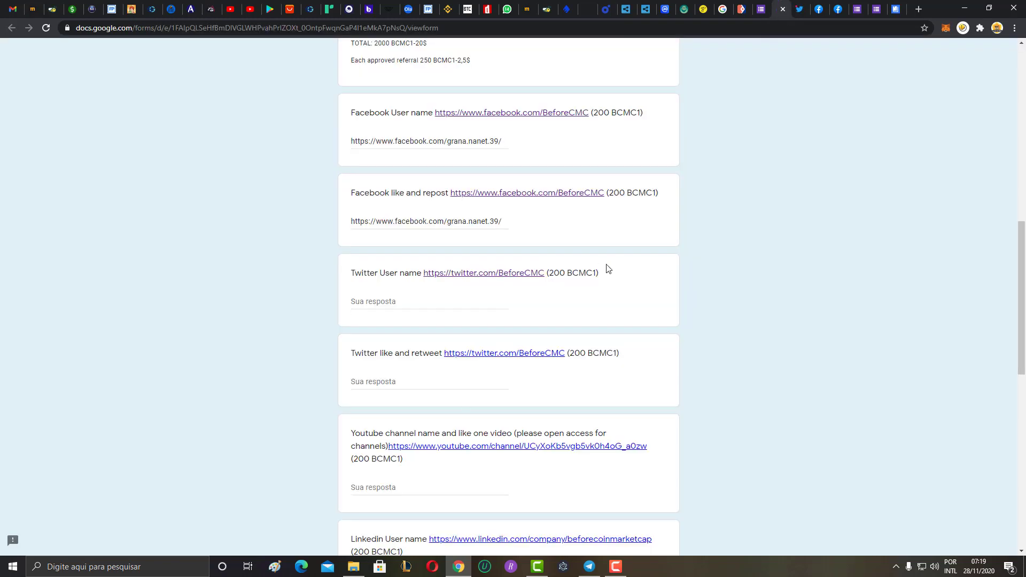
pyautogui.scroll(-1, 542, 369)
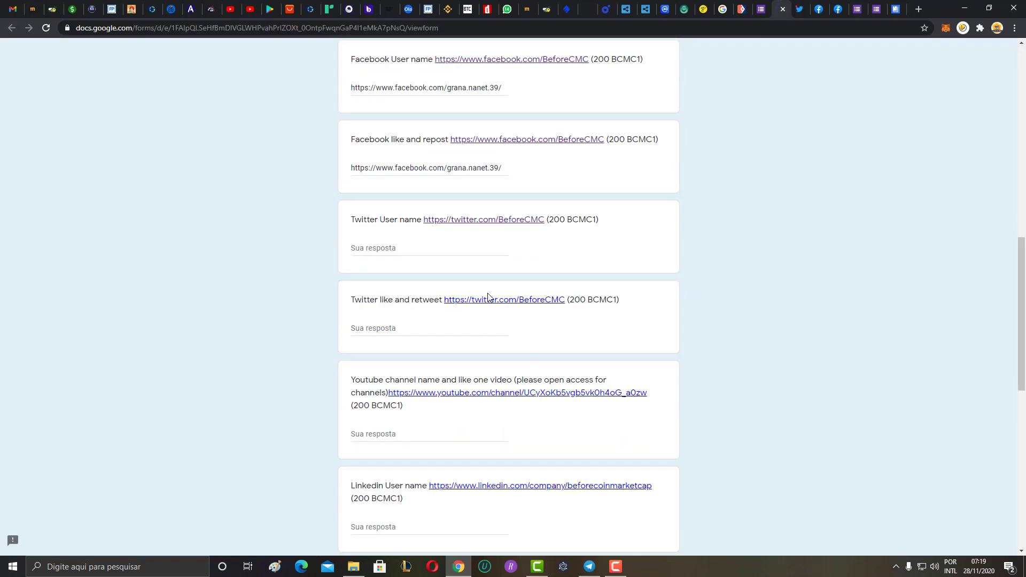
pyautogui.click(519, 301)
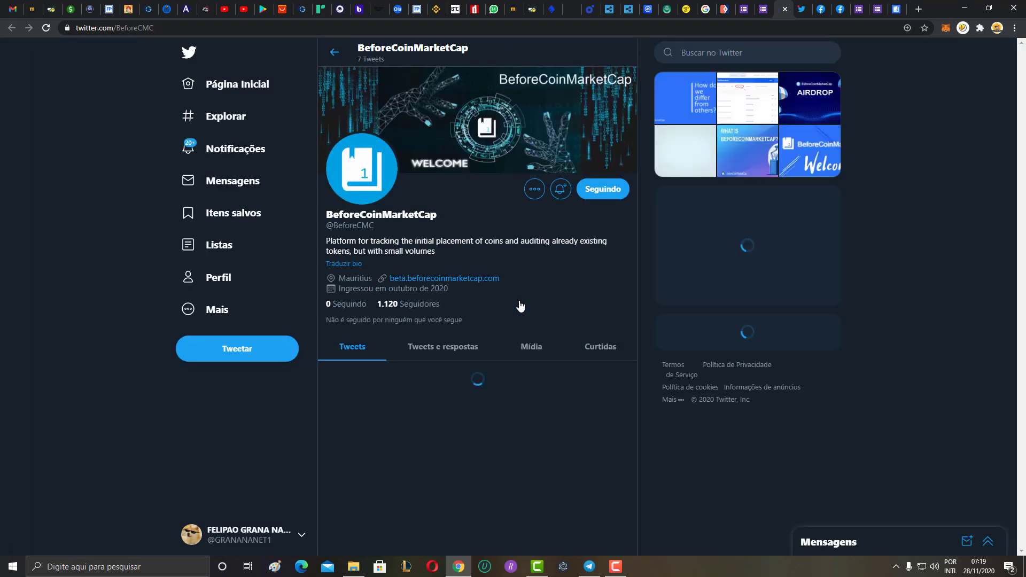
# - Retweet and like BeforeCoinMarketCap's pinned tweet
pyautogui.scroll(-4, 523, 326)
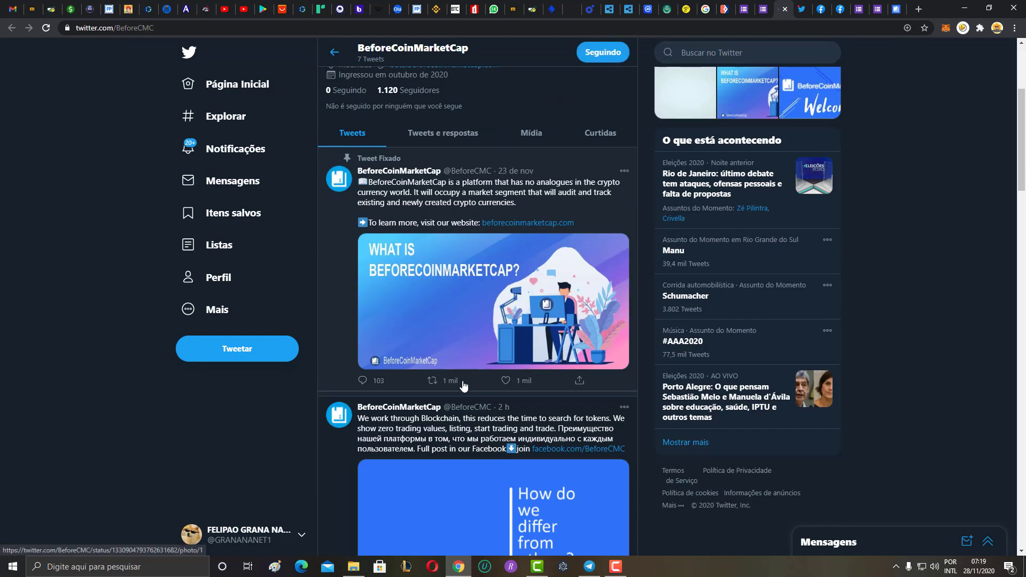
pyautogui.click(434, 380)
pyautogui.click(454, 411)
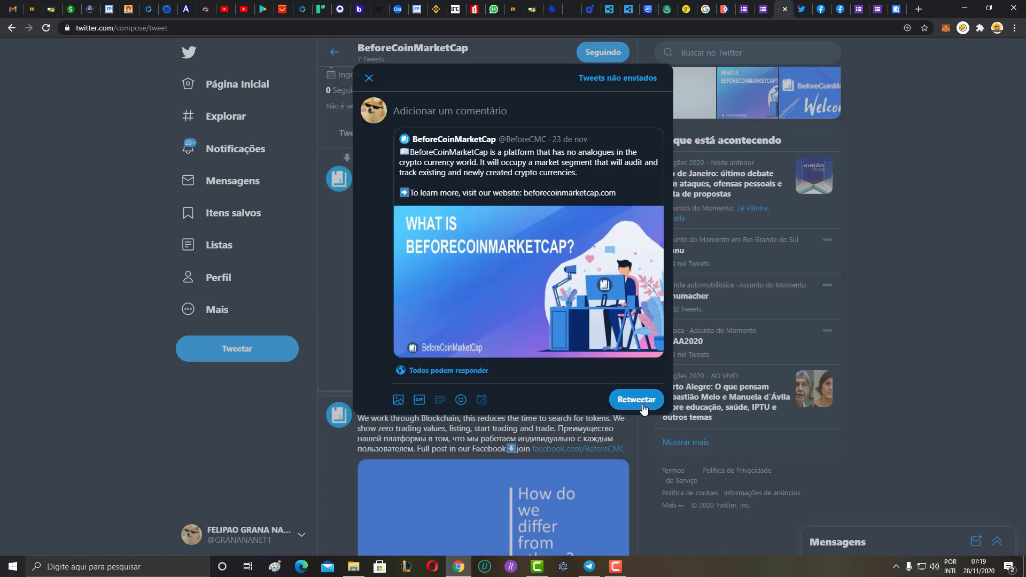
pyautogui.click(644, 407)
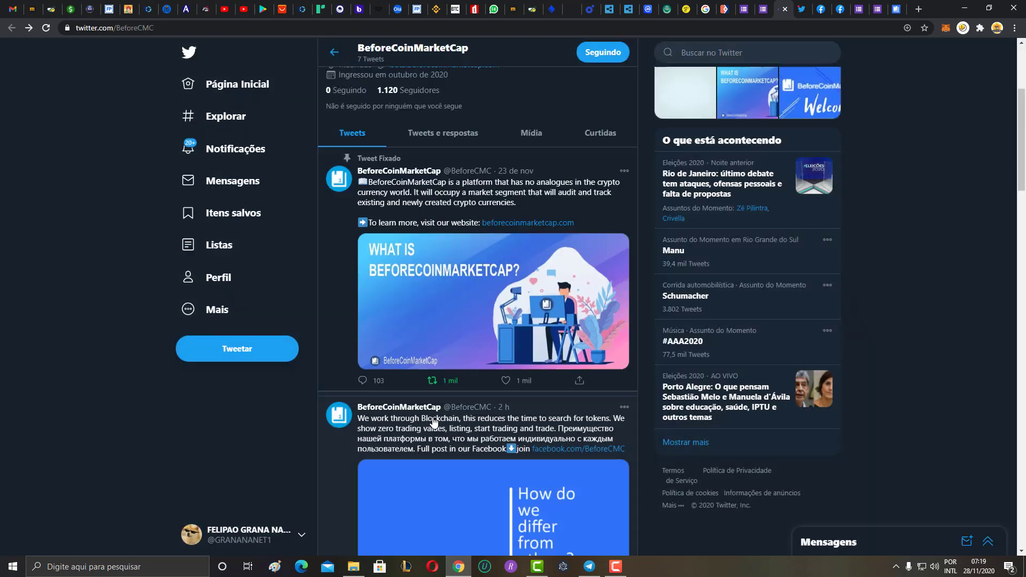
pyautogui.click(506, 381)
# - Reply 'nice project' to the pinned tweet
pyautogui.click(363, 380)
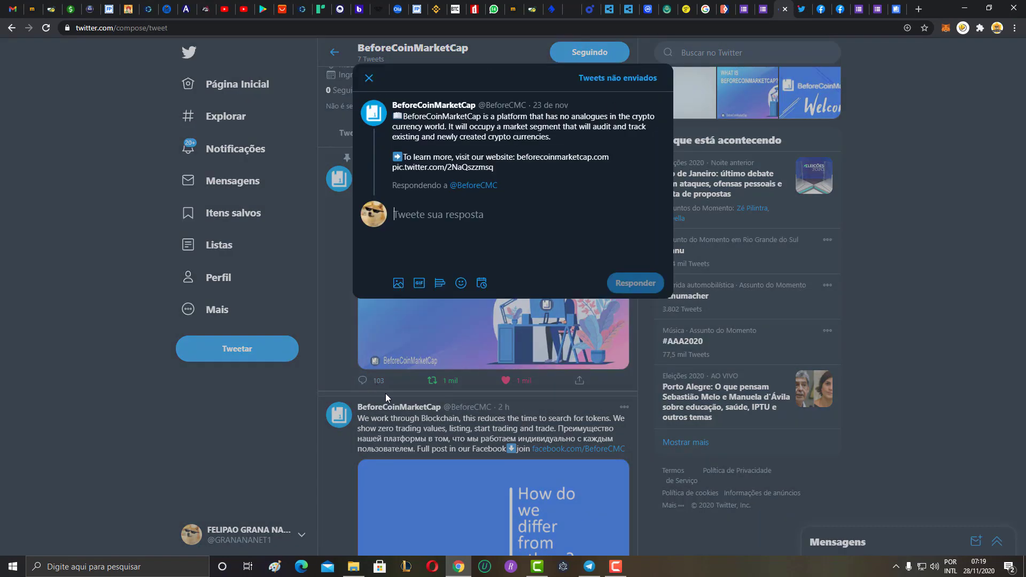
pyautogui.write('nice project')
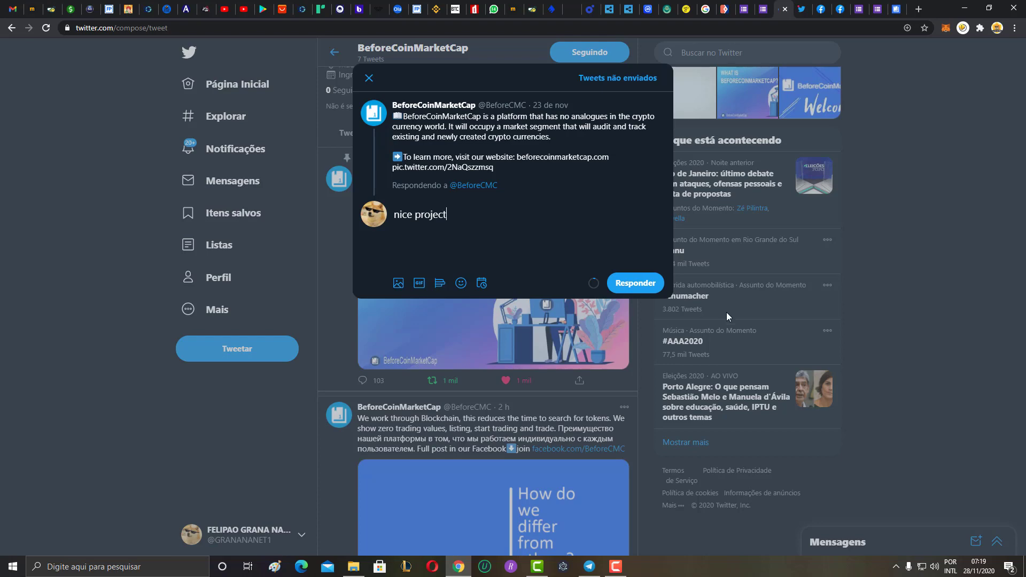
pyautogui.click(639, 282)
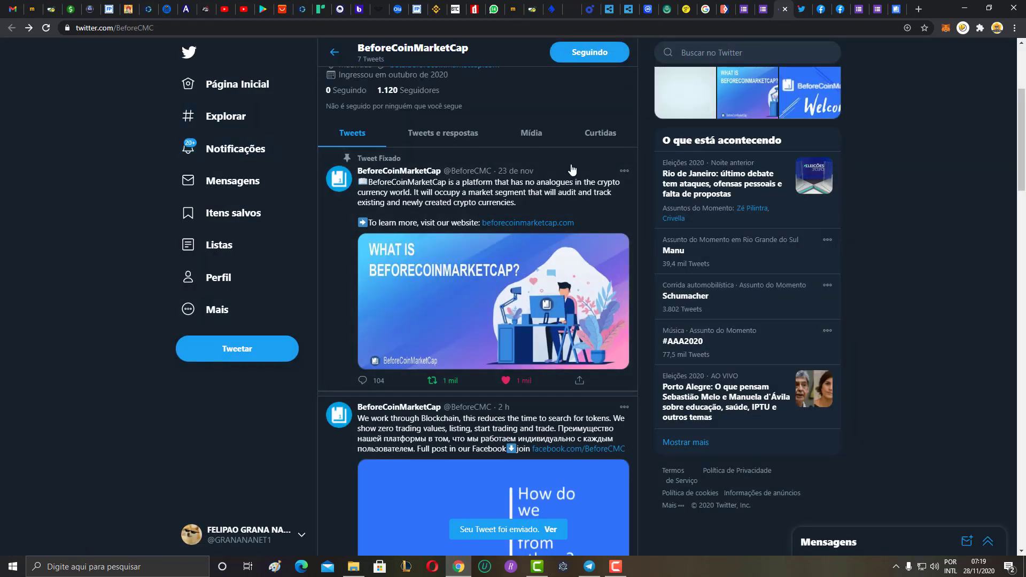
pyautogui.scroll(4, 573, 170)
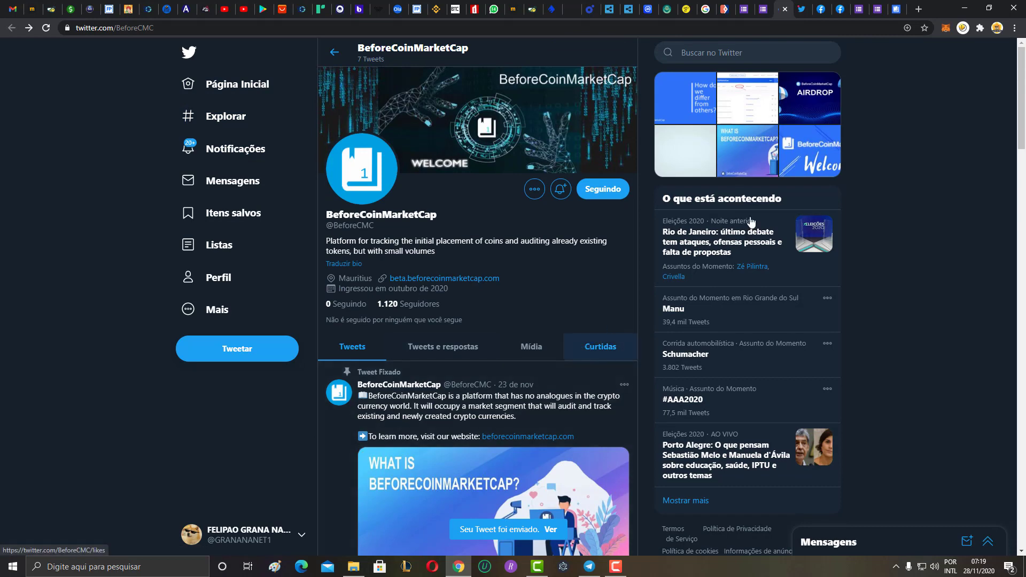
# - Open your own Twitter profile and copy its web address
pyautogui.click(228, 291)
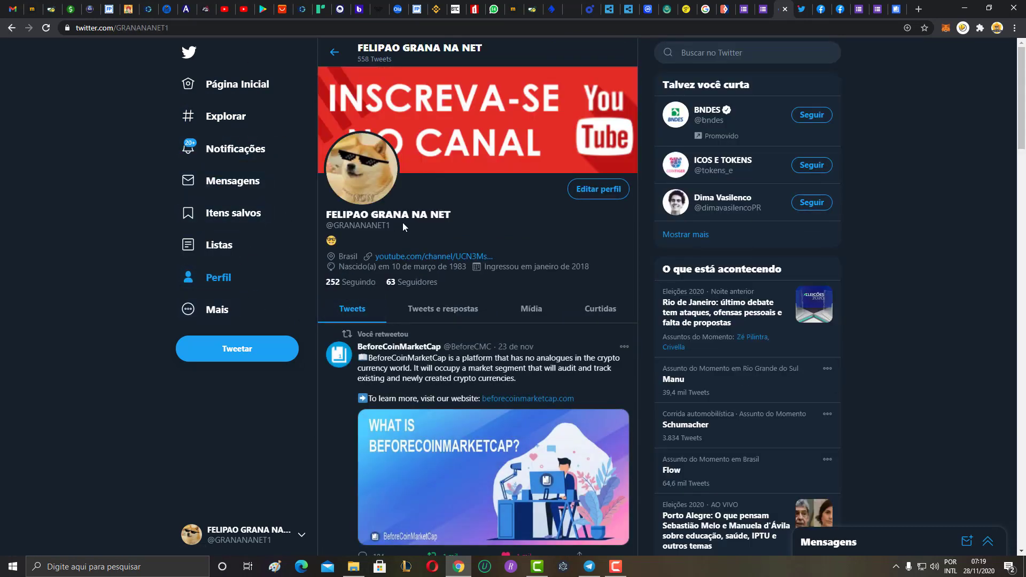
pyautogui.tripleClick(393, 224)
pyautogui.click(390, 231)
pyautogui.click(150, 27)
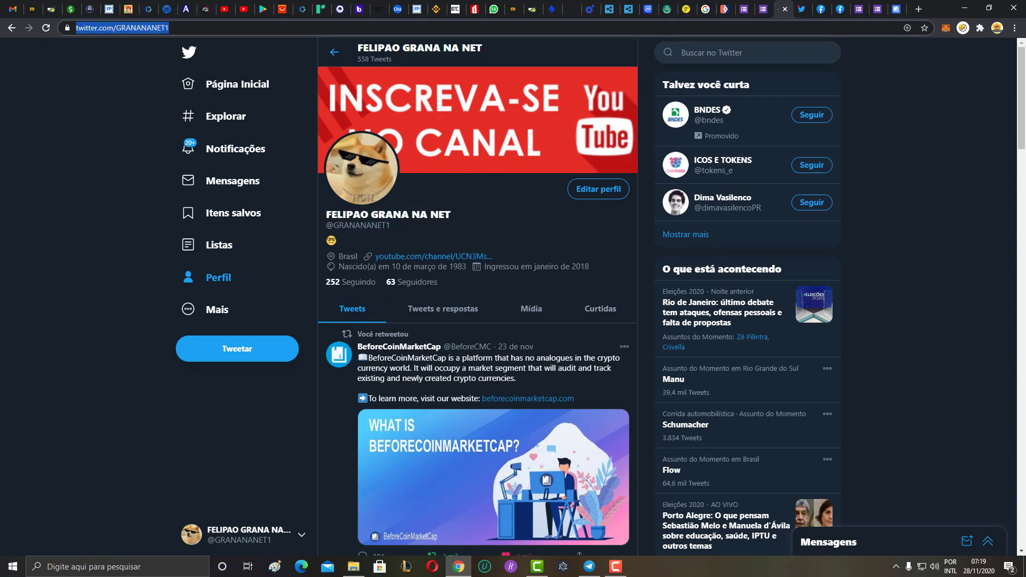
pyautogui.rightClick(125, 27)
pyautogui.click(169, 85)
# - Focus the form's Twitter User name answer, recheck the profile, and return to the form
pyautogui.click(764, 7)
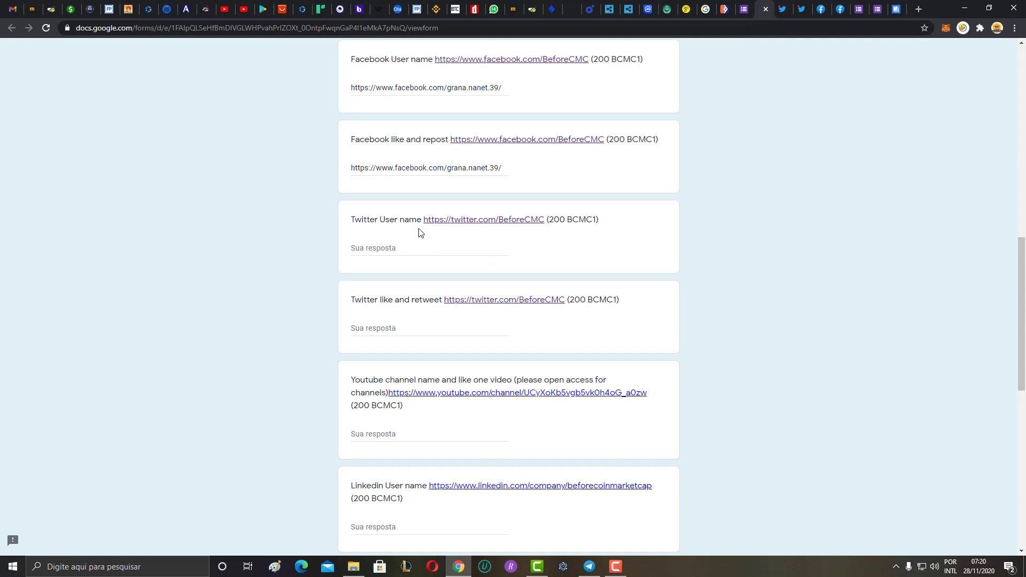
pyautogui.click(421, 251)
pyautogui.click(785, 8)
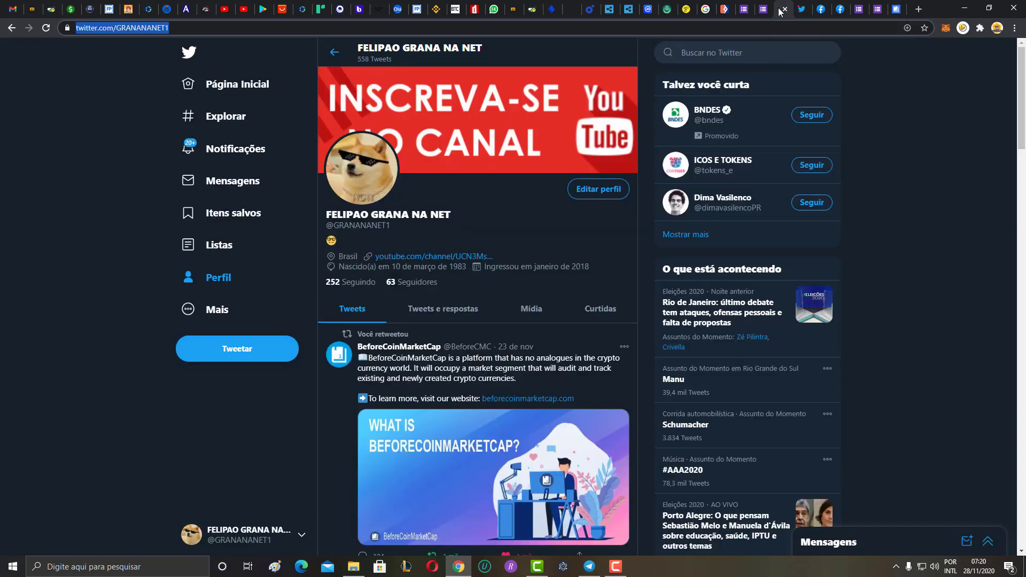
pyautogui.click(402, 233)
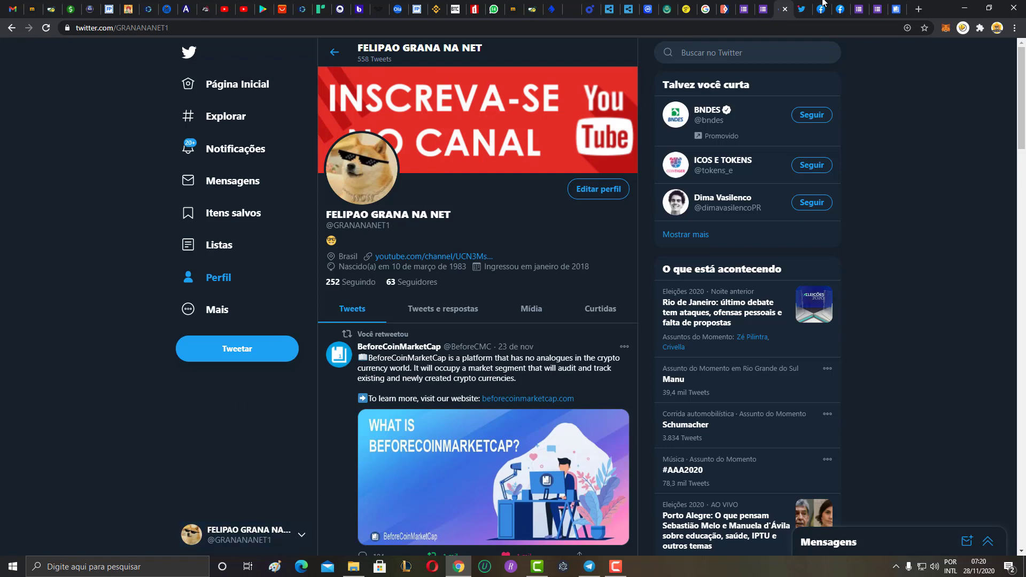
pyautogui.click(763, 9)
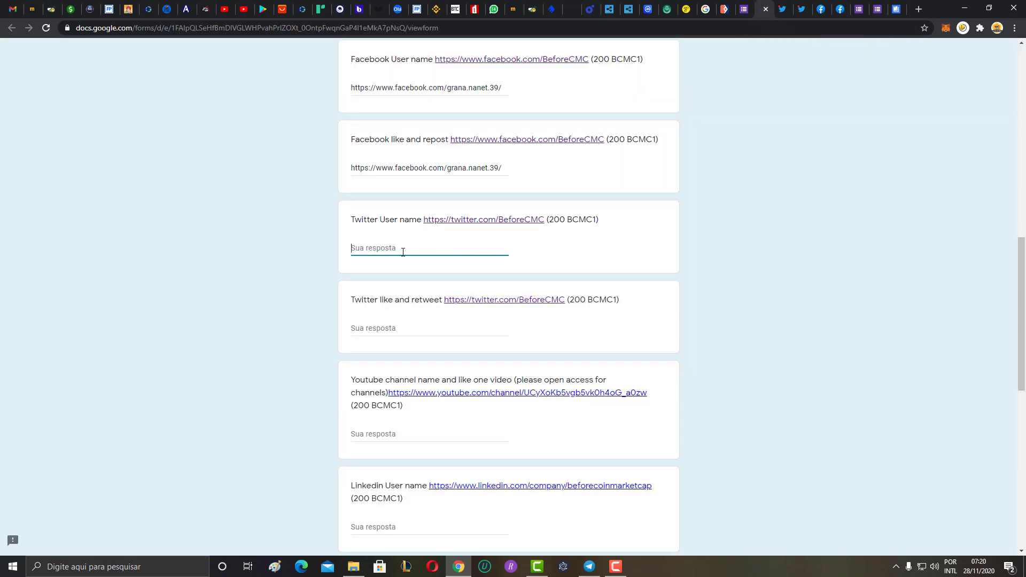
# - Enter your Twitter handle in both the Twitter User name and like-and-retweet answers
pyautogui.click(781, 8)
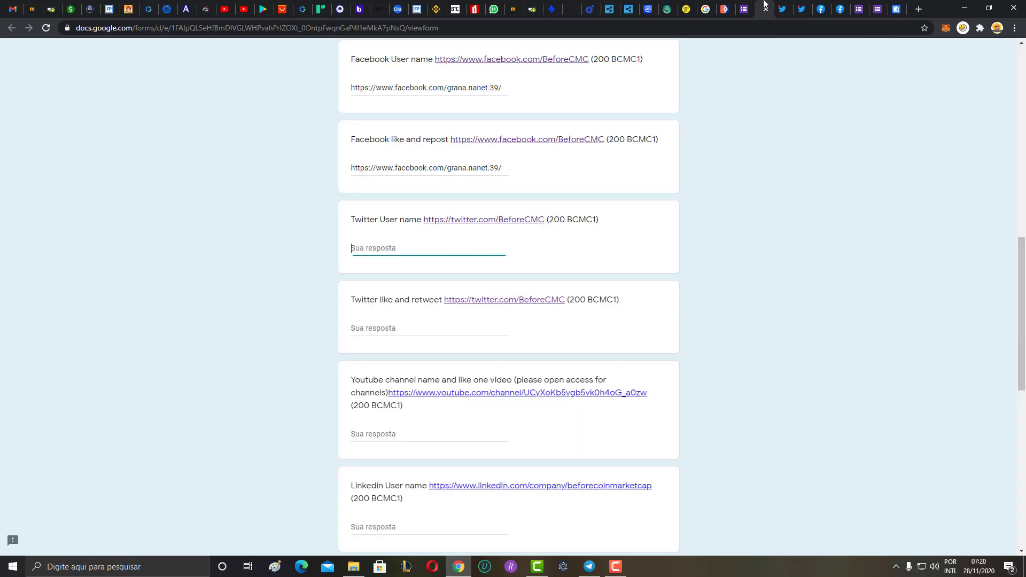
pyautogui.click(763, 8)
pyautogui.write('@gra')
pyautogui.write('GRANANANET1')
pyautogui.click(416, 330)
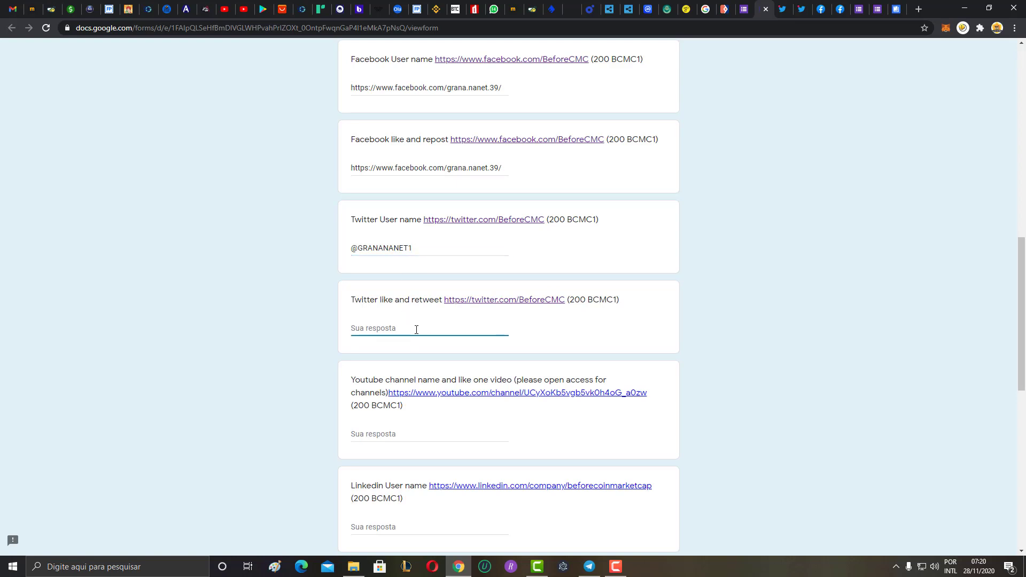
pyautogui.write('@GRANANANET1')
pyautogui.scroll(-2, 392, 299)
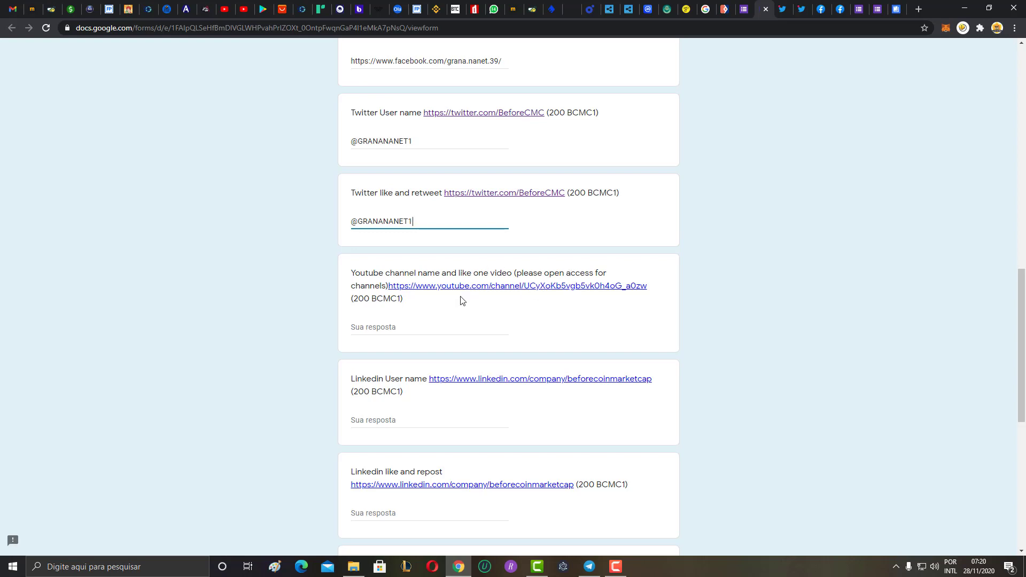
pyautogui.click(430, 287)
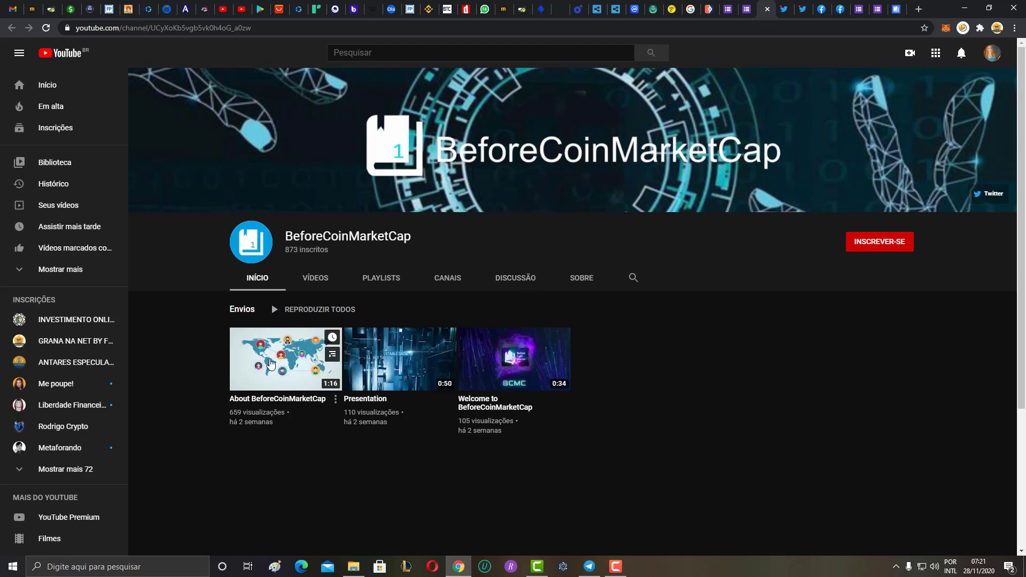
# - Play and like the 'About BeforeCoinMarketCap' YouTube video
pyautogui.click(270, 365)
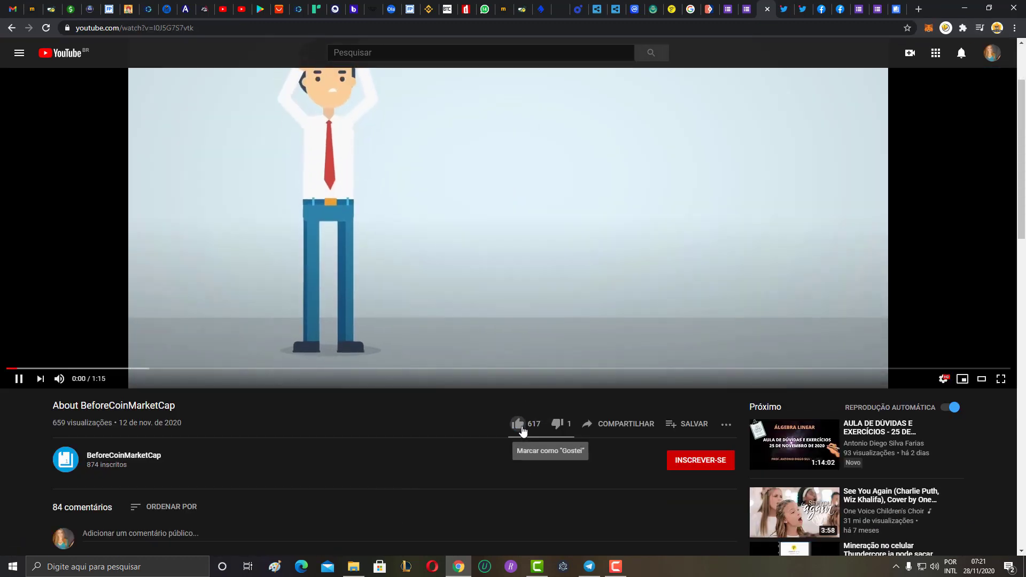
pyautogui.click(523, 431)
pyautogui.click(471, 272)
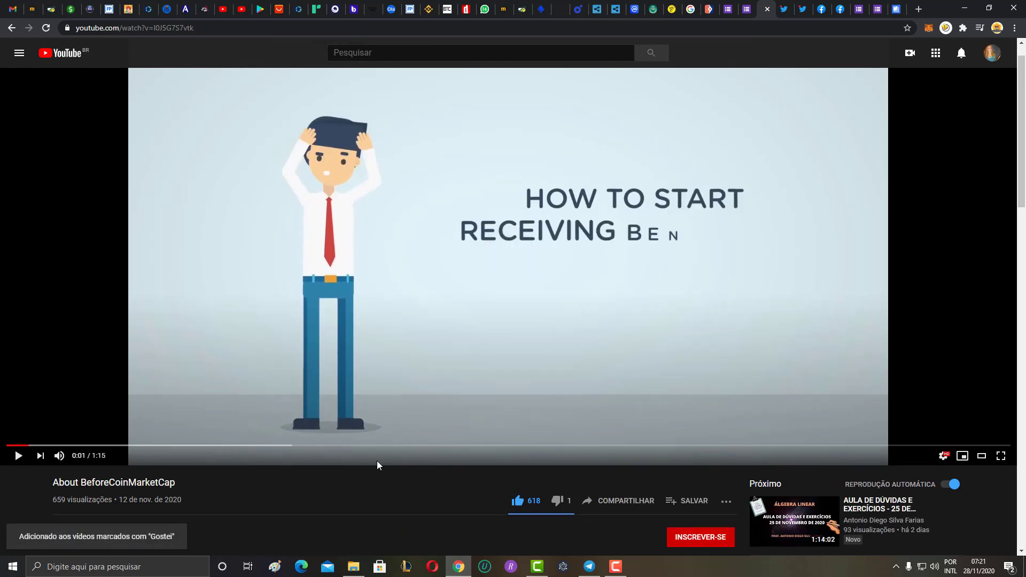
pyautogui.scroll(-5, 377, 460)
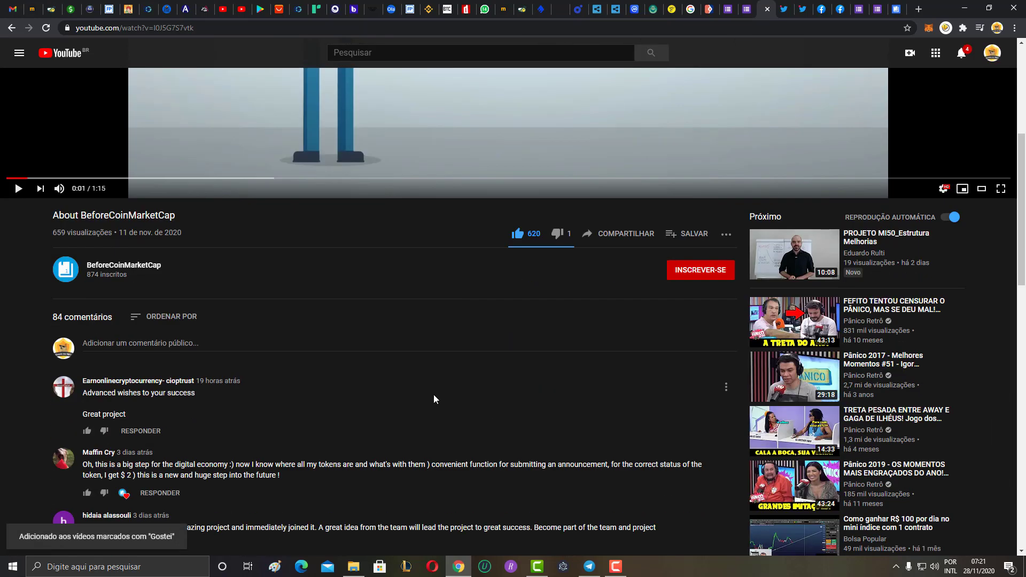
pyautogui.scroll(5, 434, 397)
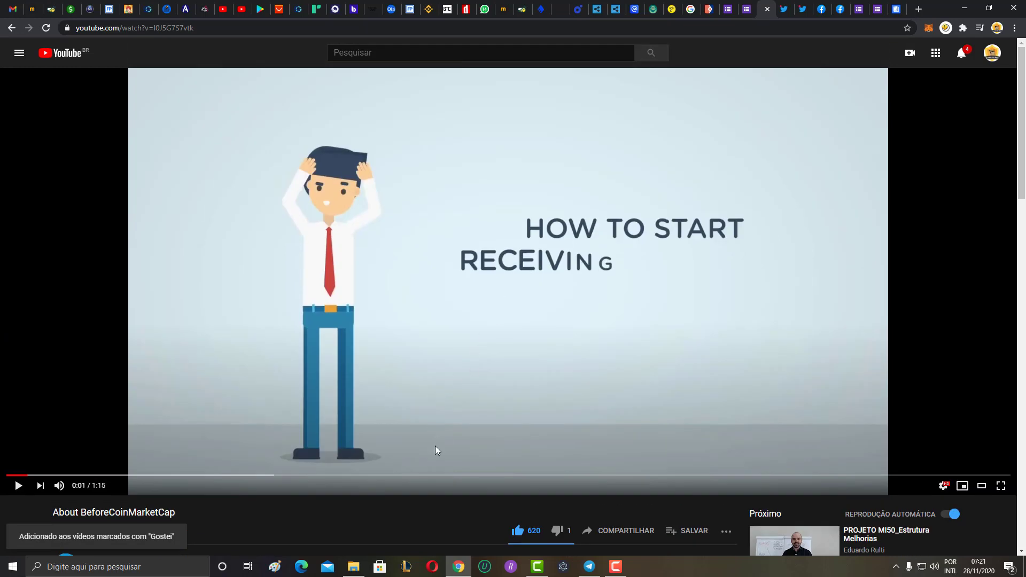
# - Type your YouTube channel name into the form's YouTube channel answer
pyautogui.click(744, 7)
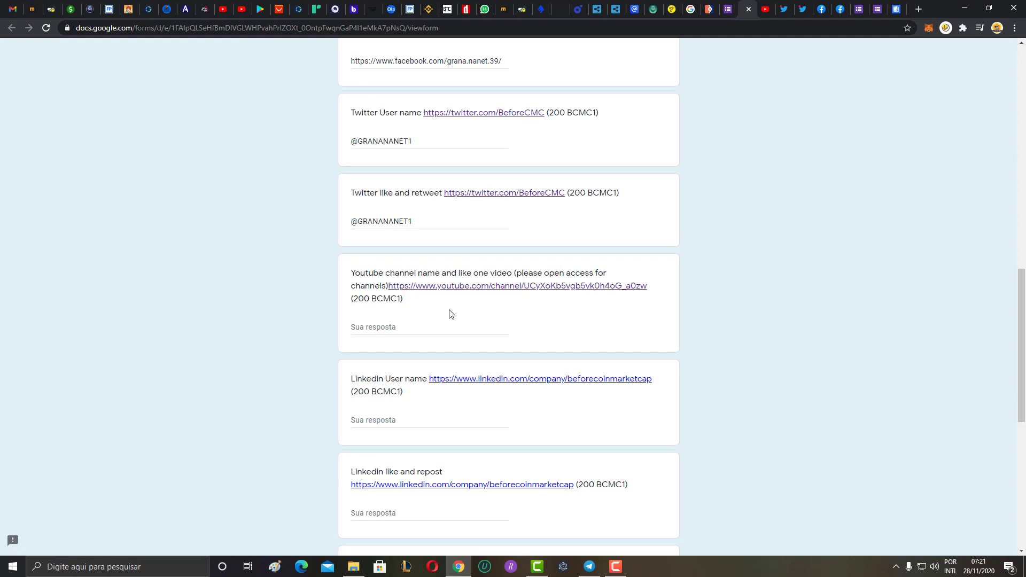
pyautogui.click(406, 322)
pyautogui.write('GRANA NA NET BY FELIPAO')
# - Draft the comment 'NICE PROJECT' on the video
pyautogui.click(767, 8)
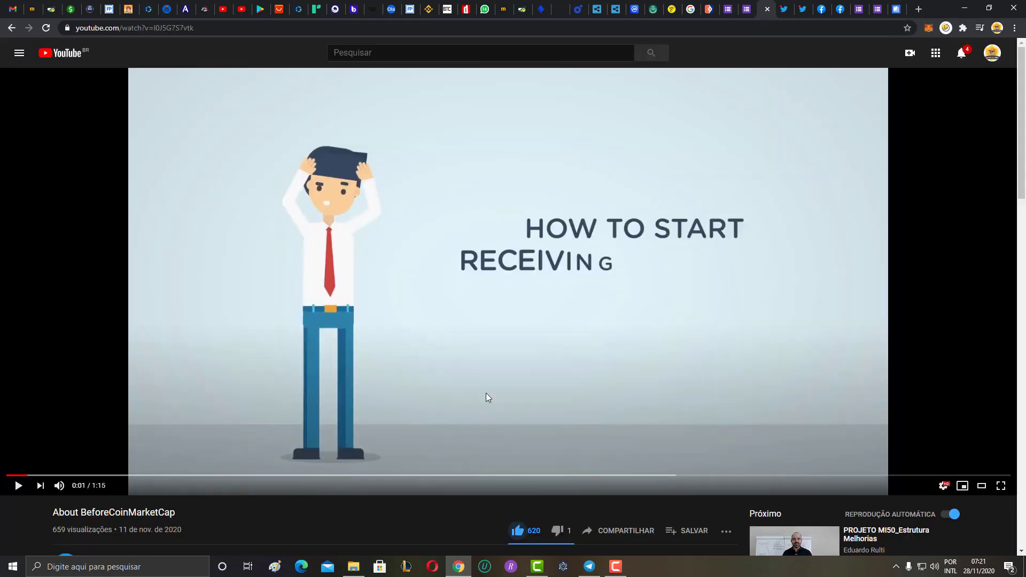
pyautogui.scroll(-7, 485, 393)
pyautogui.rightClick(486, 393)
pyautogui.press('Escape')
pyautogui.click(150, 270)
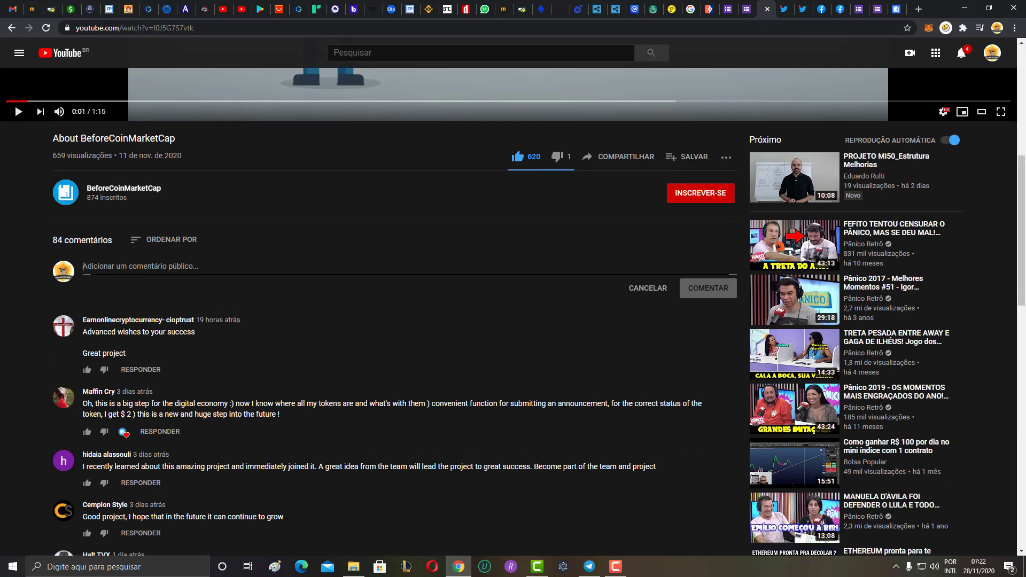
pyautogui.write('NICE P')
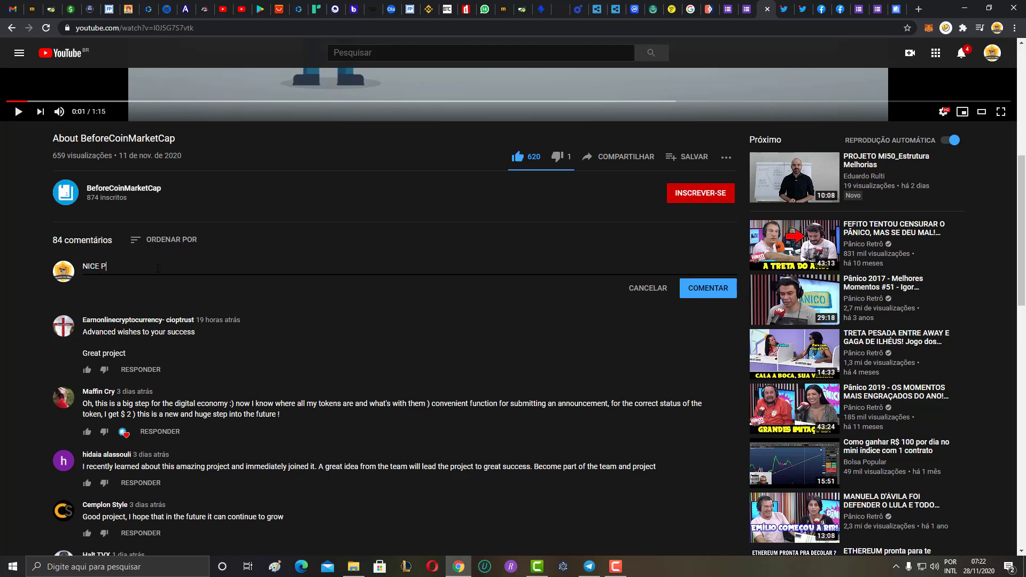
pyautogui.write('ROJECT')
# - Post the NICE PROJECT comment, then check the form's LinkedIn and Facebook reward amounts
pyautogui.click(696, 283)
pyautogui.click(746, 9)
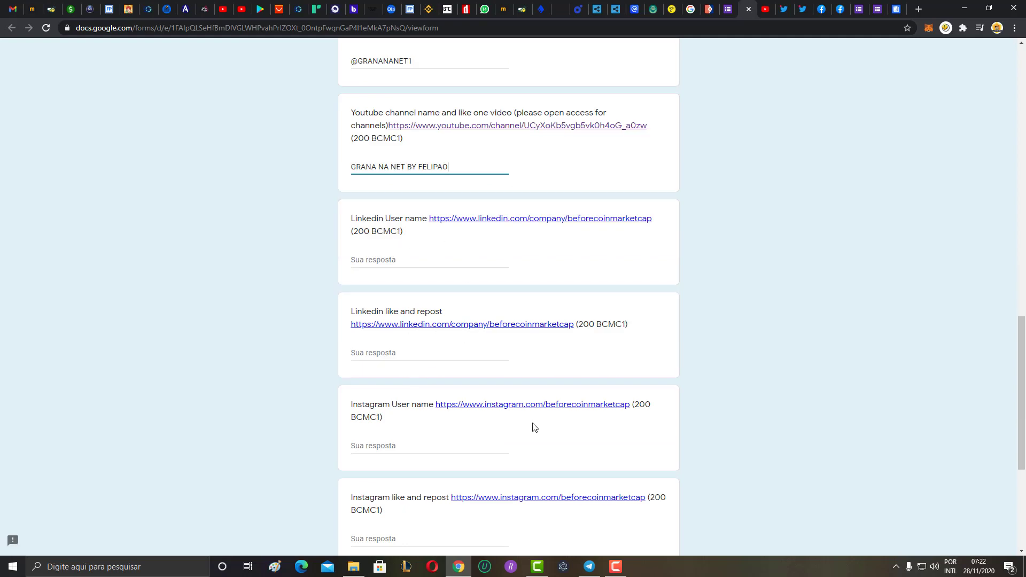
pyautogui.scroll(-4, 533, 427)
pyautogui.scroll(4, 478, 353)
pyautogui.scroll(-2, 478, 350)
pyautogui.scroll(9, 474, 348)
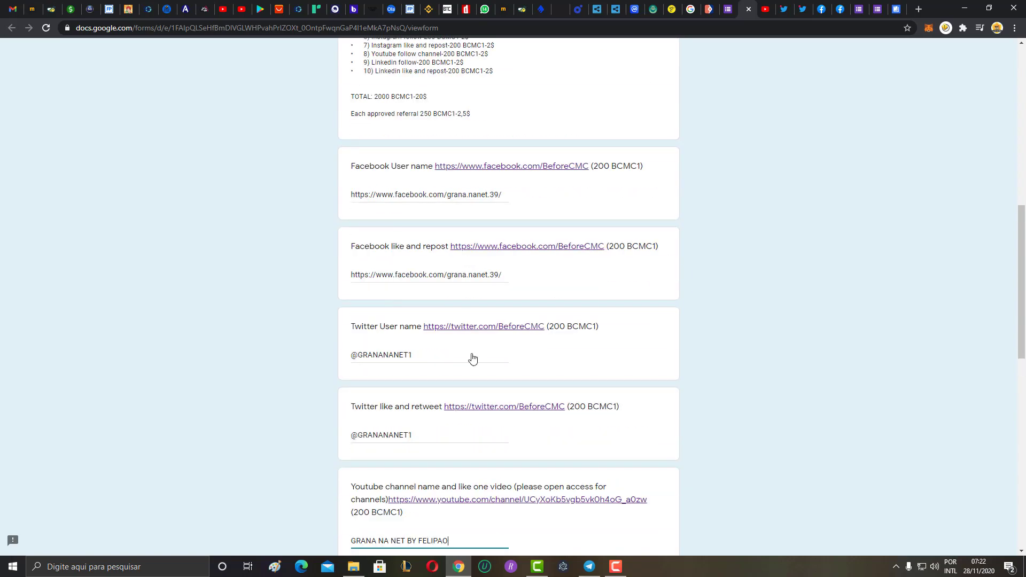
pyautogui.scroll(-11, 473, 358)
pyautogui.scroll(1, 474, 362)
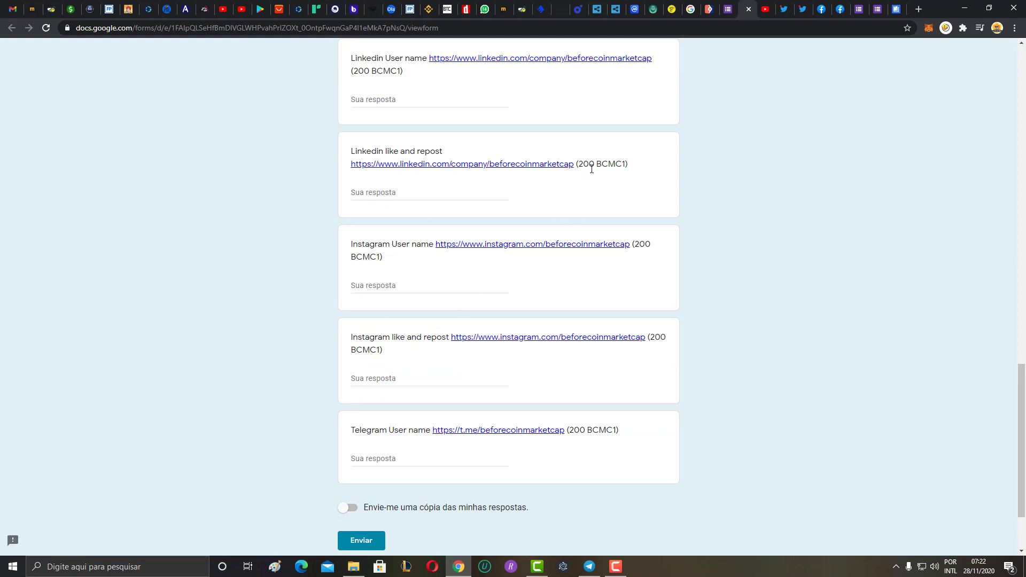
pyautogui.moveTo(596, 166); pyautogui.dragTo(576, 165)
pyautogui.scroll(4, 600, 340)
pyautogui.scroll(12, 600, 339)
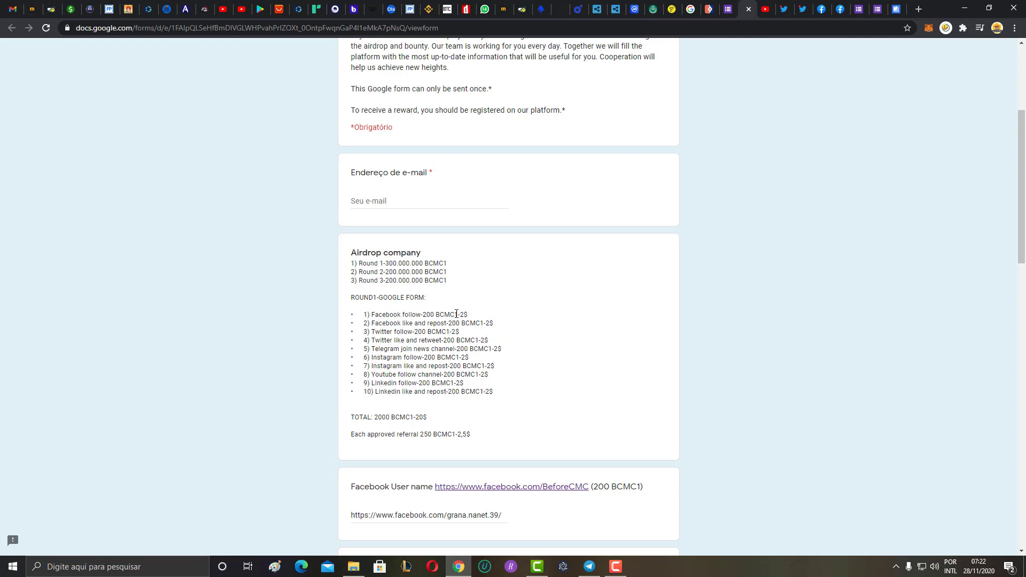
pyautogui.moveTo(455, 314); pyautogui.dragTo(464, 312)
pyautogui.click(511, 322)
# - Scroll through the airdrop form's reward list and social-handle questions
pyautogui.scroll(-2, 505, 334)
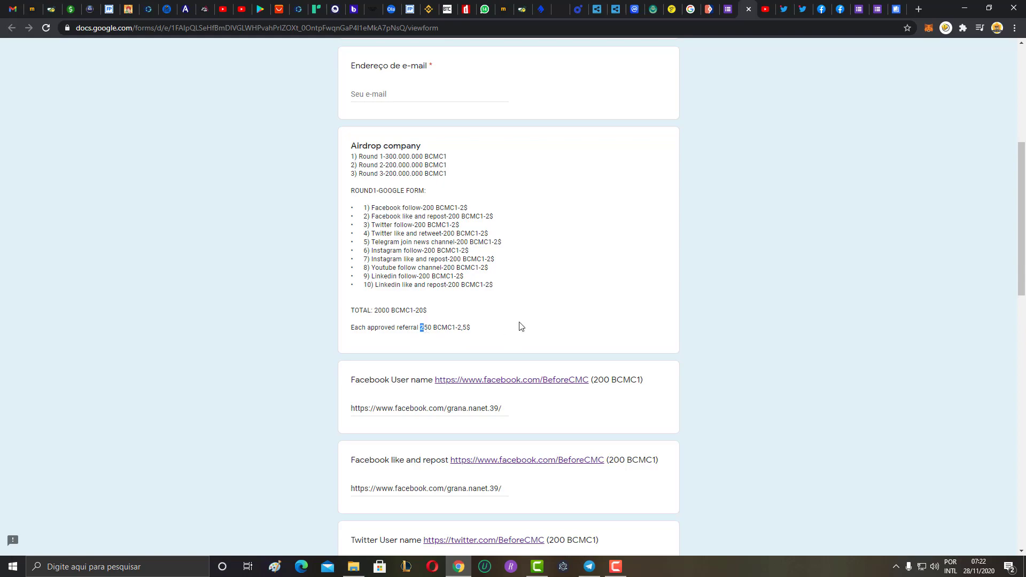
pyautogui.scroll(6, 575, 305)
pyautogui.scroll(-17, 578, 307)
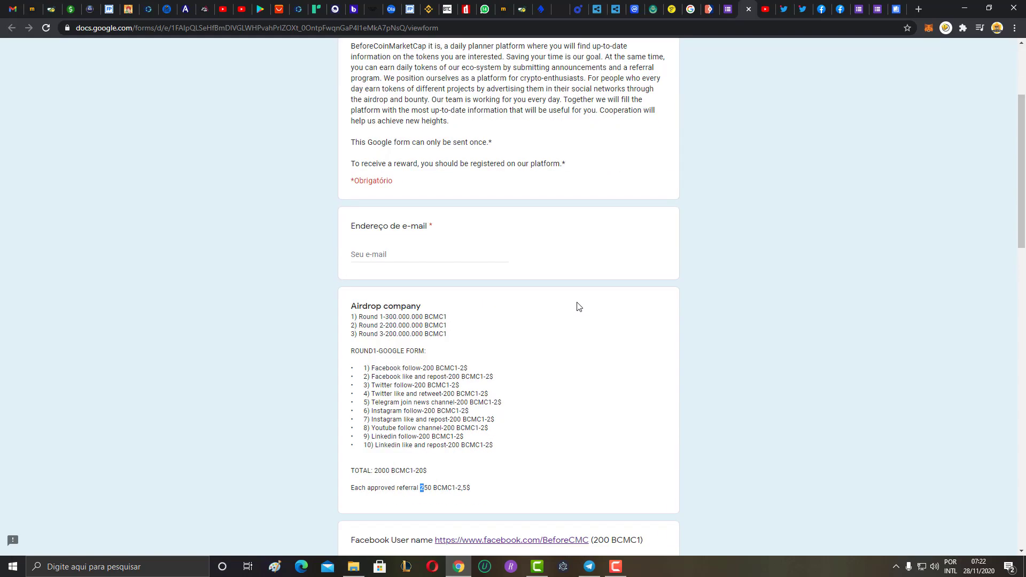
pyautogui.scroll(-1, 594, 324)
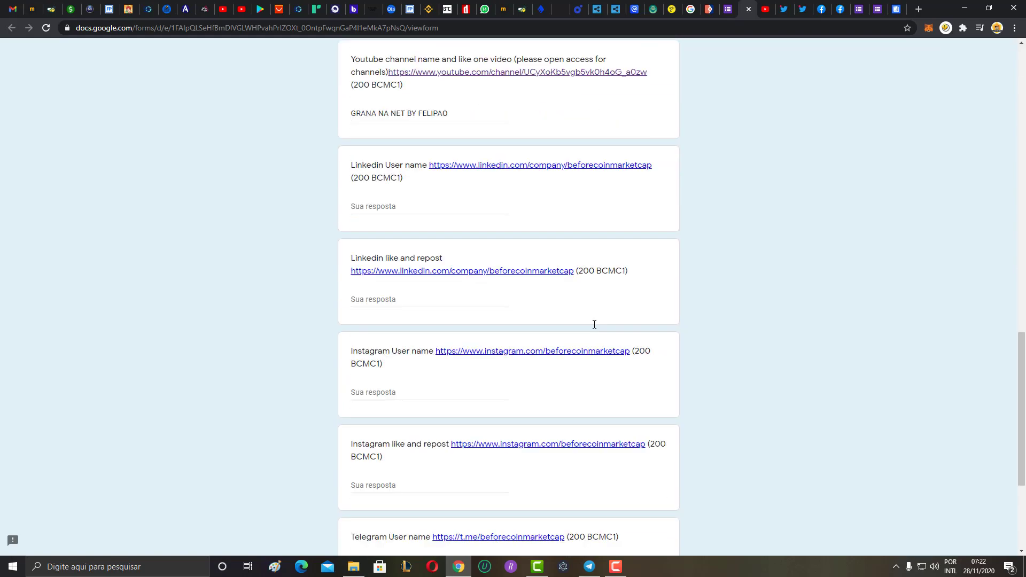
pyautogui.scroll(-4, 453, 276)
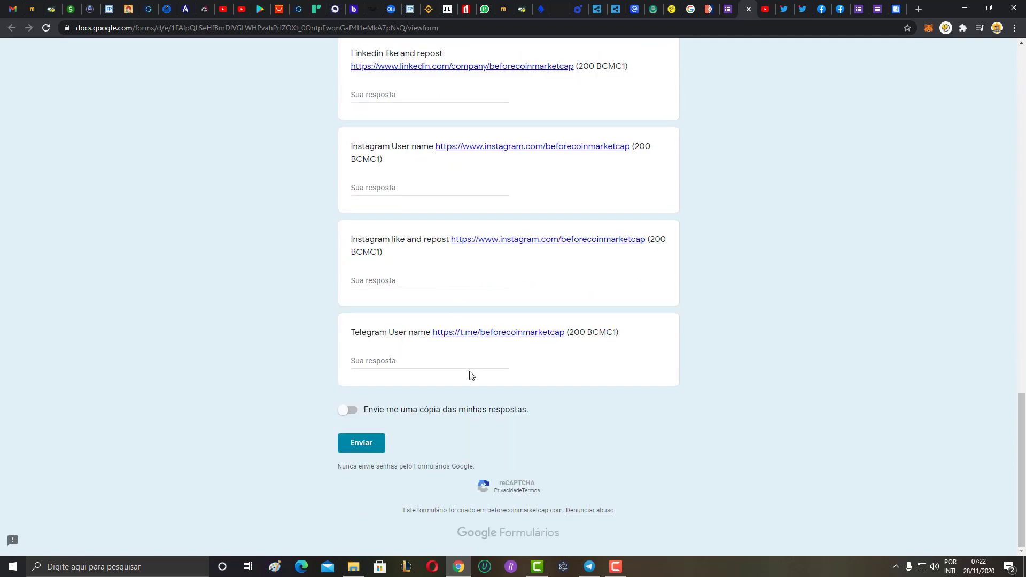
pyautogui.scroll(15, 470, 376)
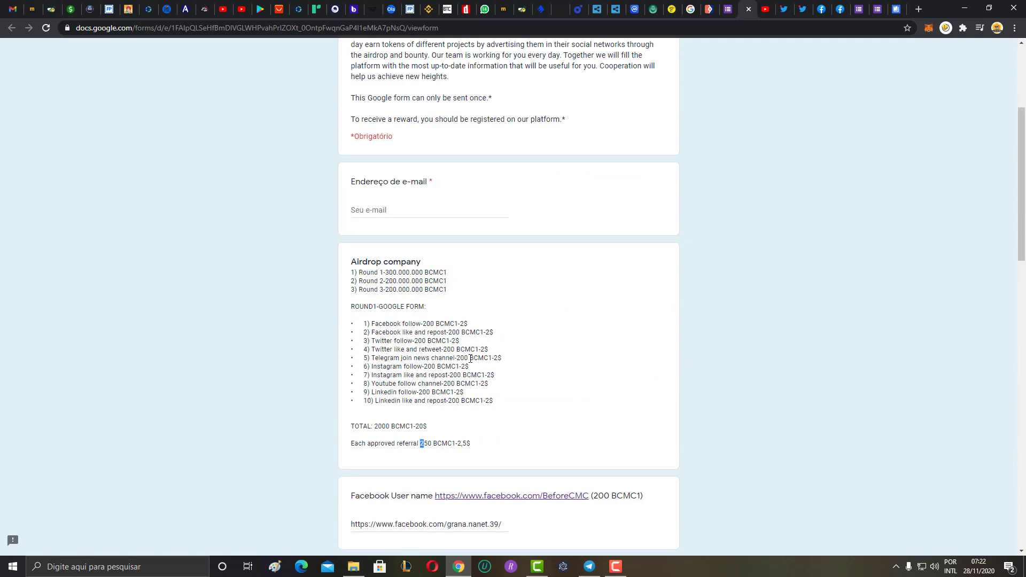
pyautogui.scroll(1, 461, 349)
pyautogui.scroll(-4, 711, 383)
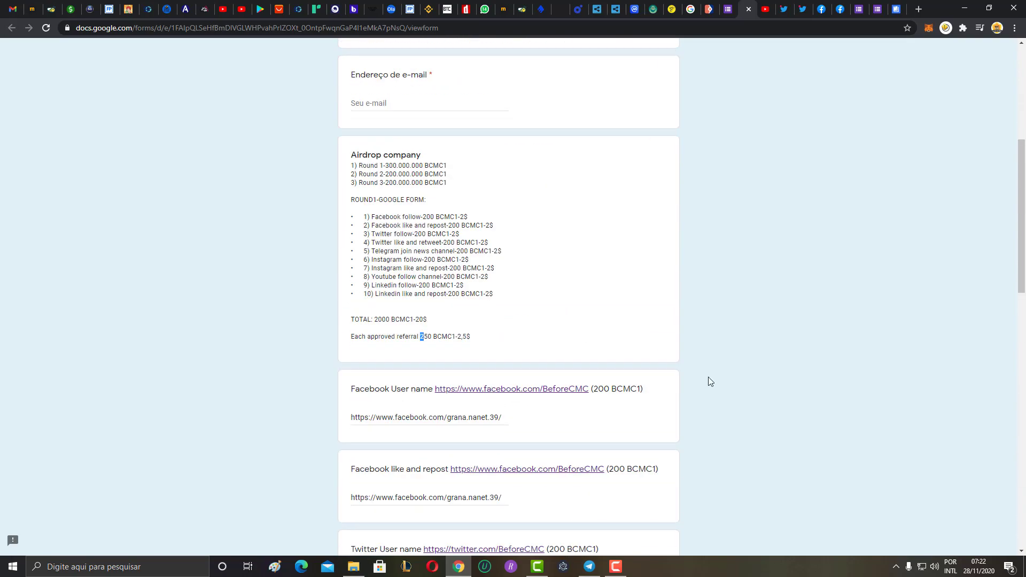
pyautogui.scroll(-9, 740, 379)
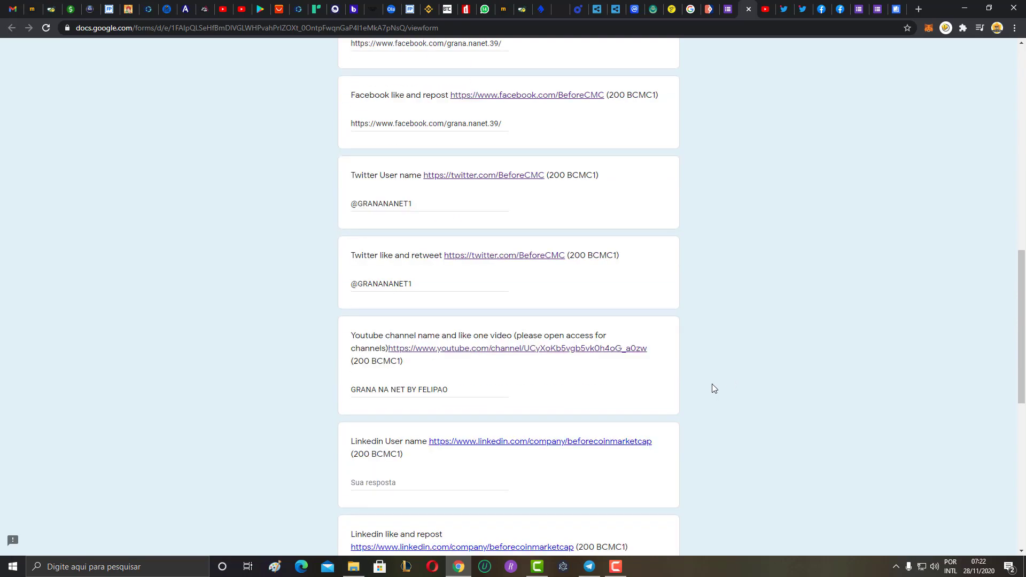
pyautogui.scroll(-6, 692, 396)
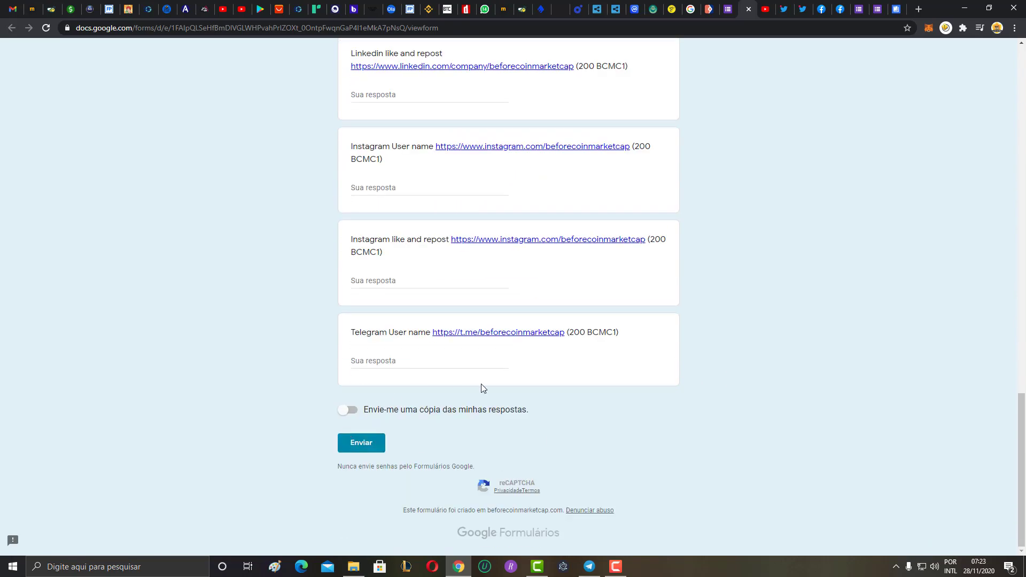
pyautogui.scroll(20, 205, 378)
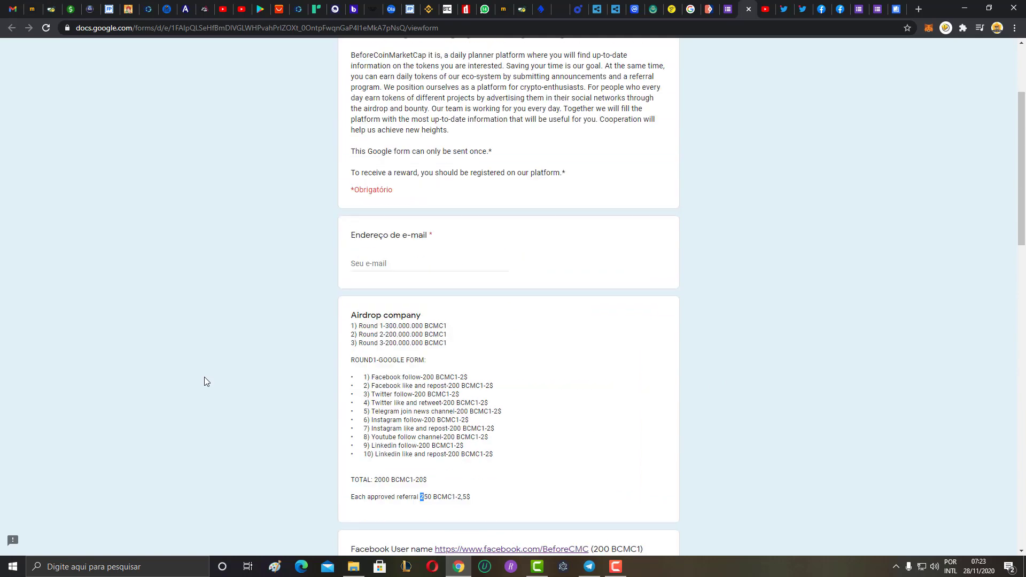
# - Enter your e-mail address in the required Endereço de e-mail answer
pyautogui.click(416, 267)
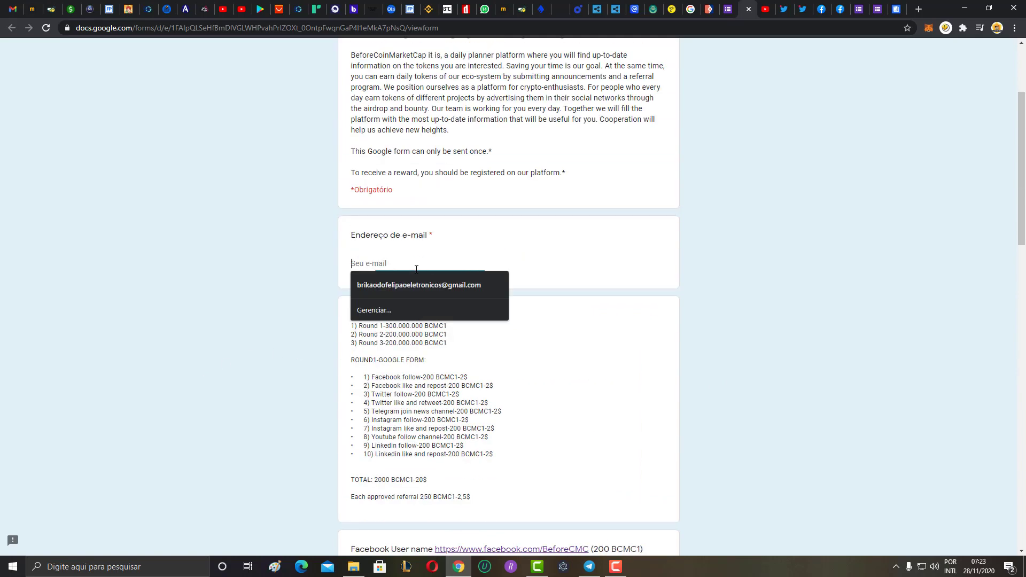
pyautogui.click(484, 253)
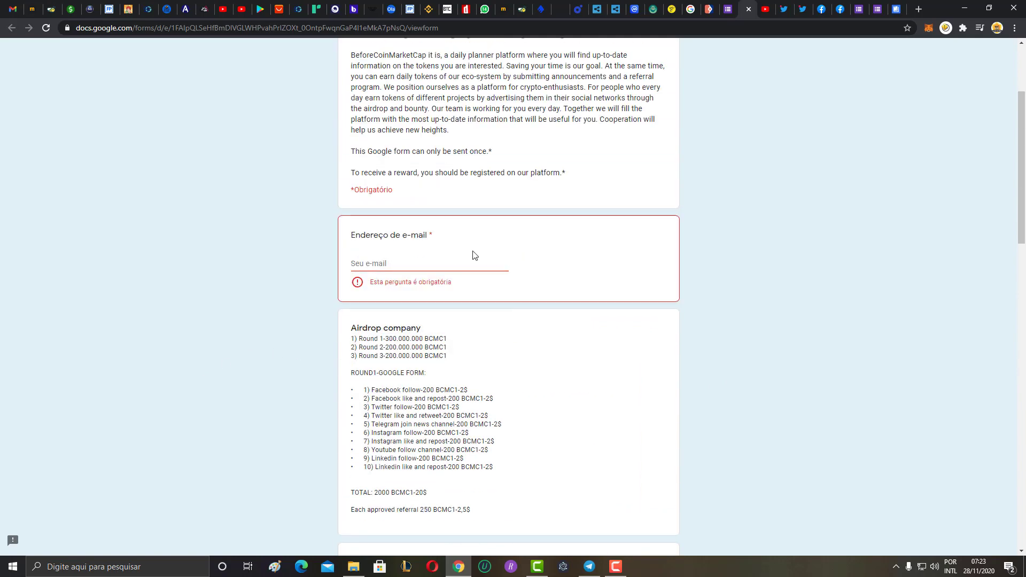
pyautogui.click(397, 263)
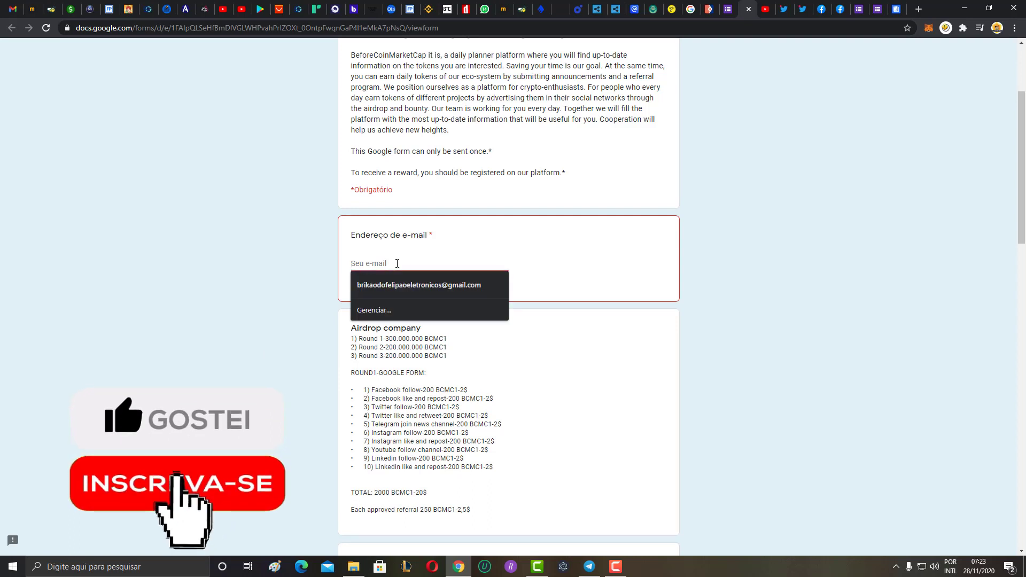
pyautogui.write('BIT')
pyautogui.press('BackSpace')
pyautogui.press('BackSpace')
pyautogui.press('BackSpace')
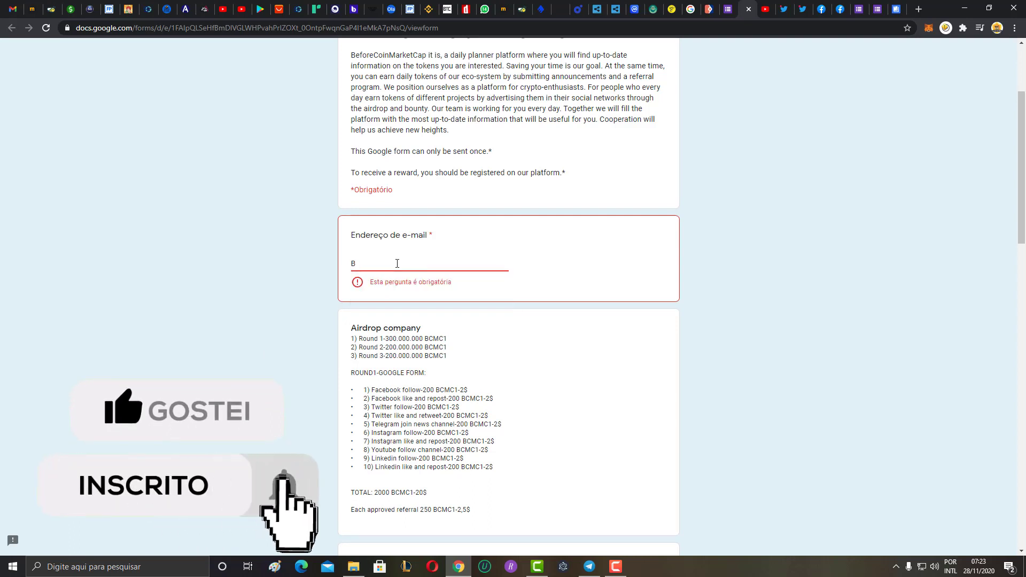
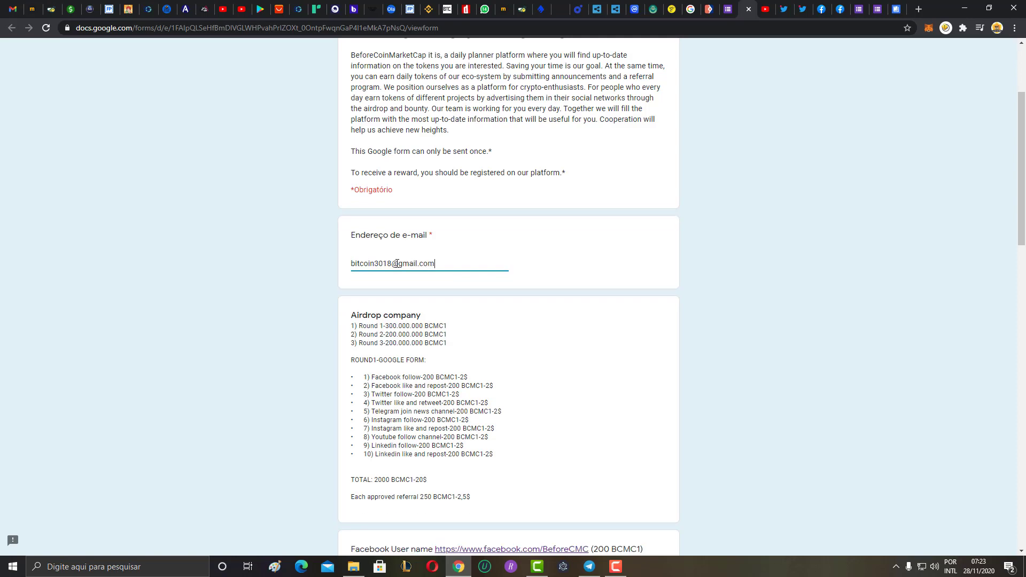
pyautogui.scroll(-5, 408, 291)
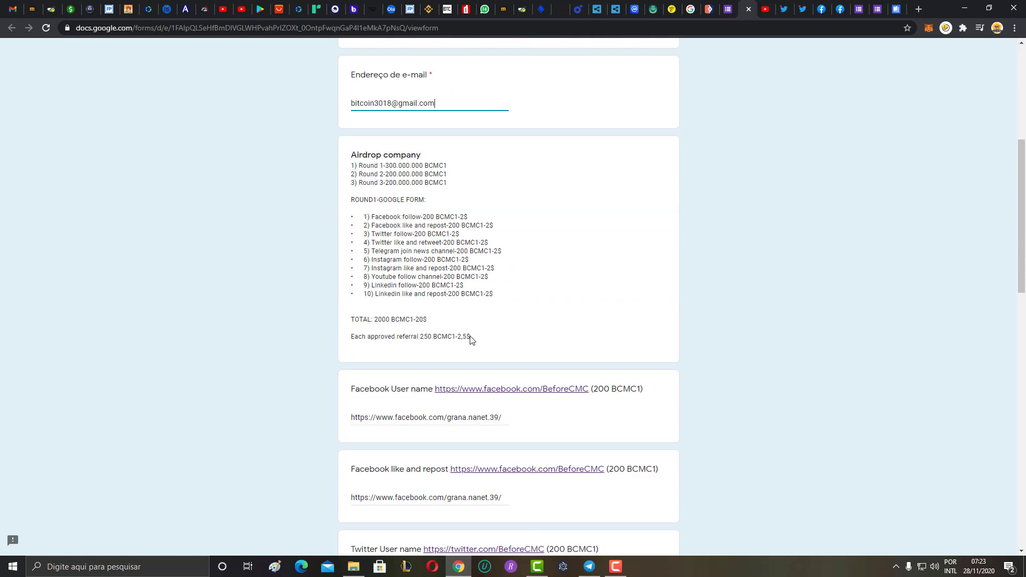
pyautogui.scroll(-3, 484, 347)
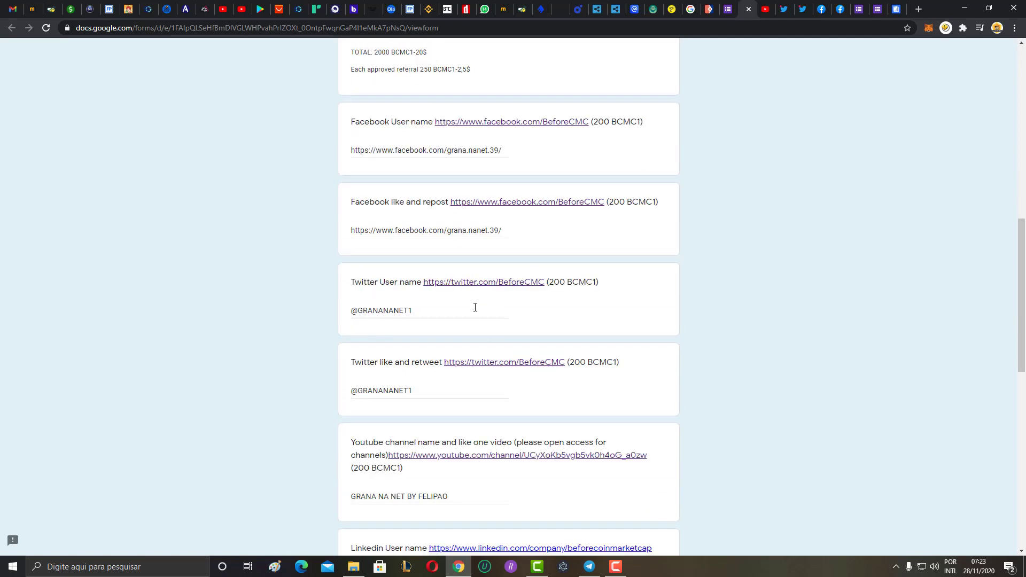
pyautogui.scroll(-5, 476, 355)
pyautogui.click(716, 7)
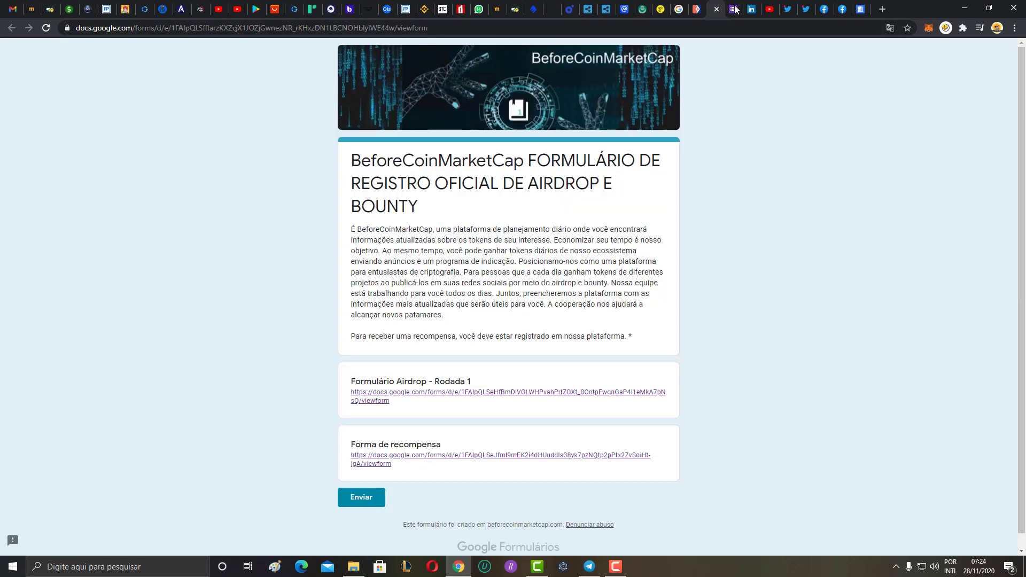
pyautogui.click(733, 9)
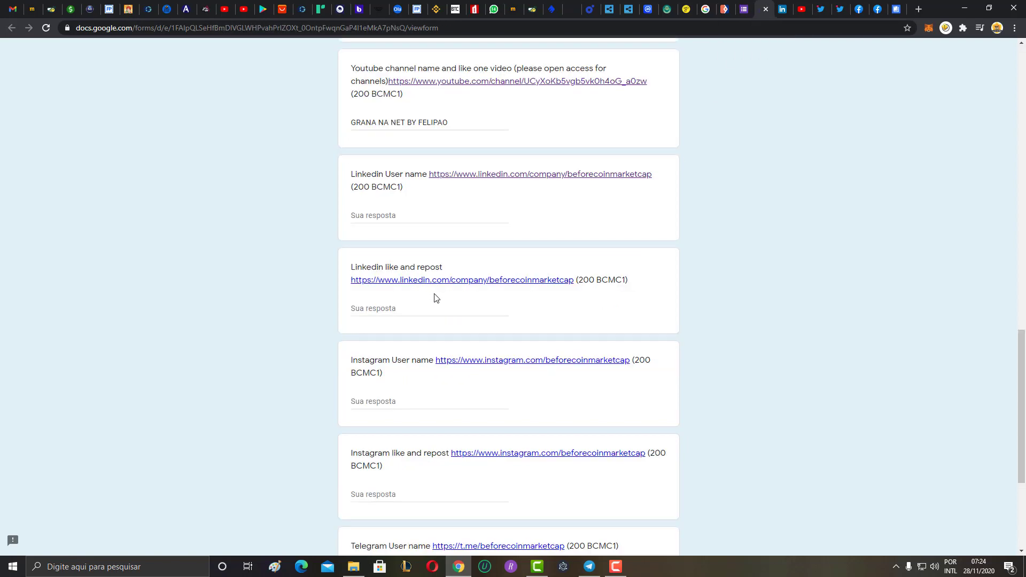
pyautogui.scroll(2, 443, 300)
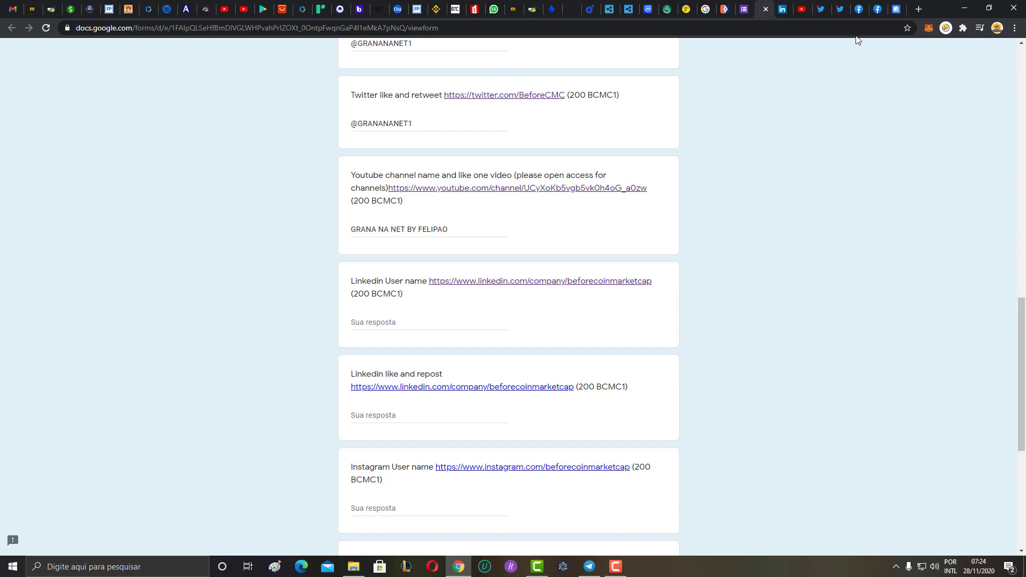
pyautogui.click(783, 9)
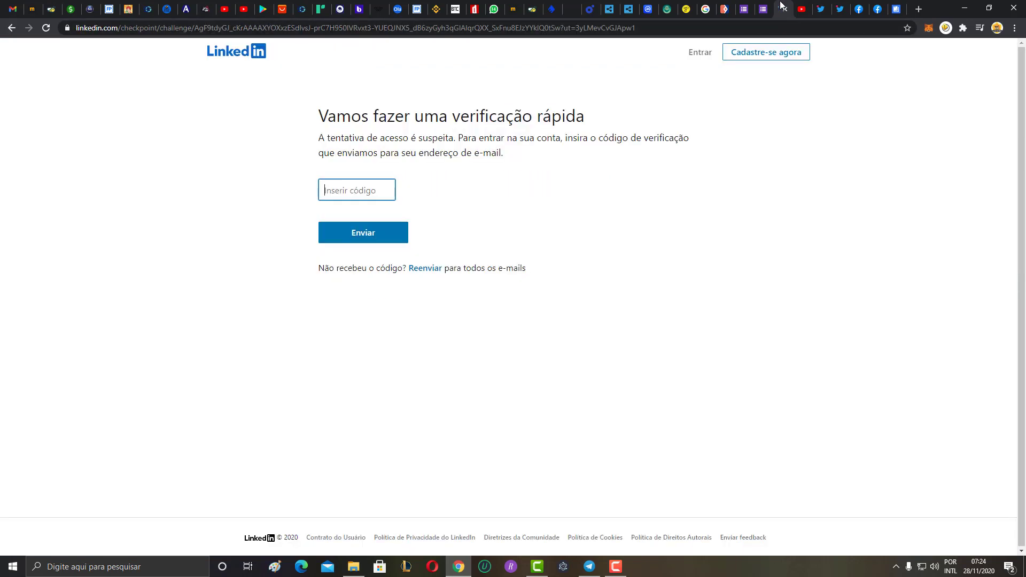
# - Paste and submit the LinkedIn verification code, then close the messages panel
pyautogui.rightClick(366, 185)
pyautogui.click(400, 251)
pyautogui.click(374, 237)
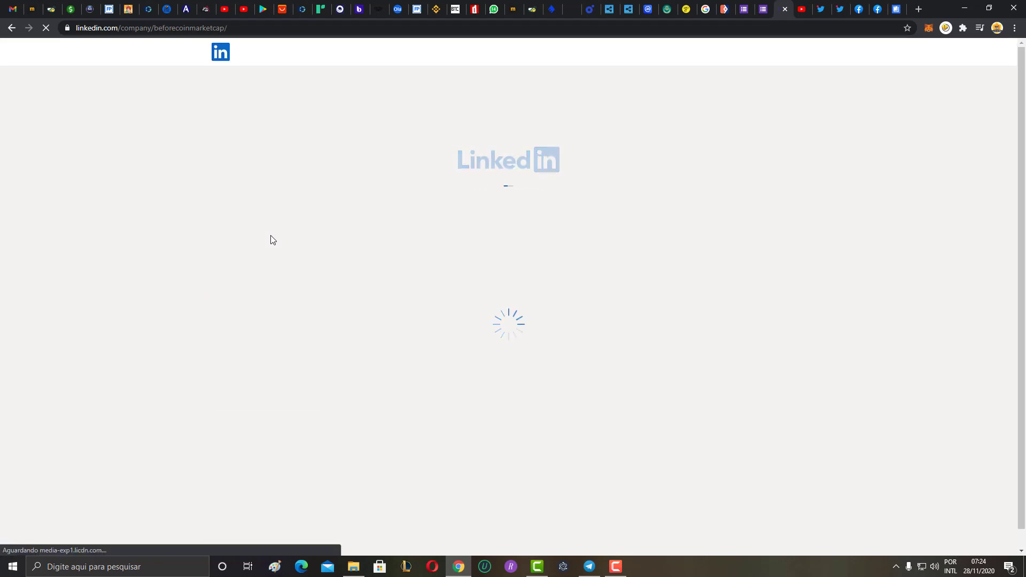
pyautogui.scroll(-1, 550, 299)
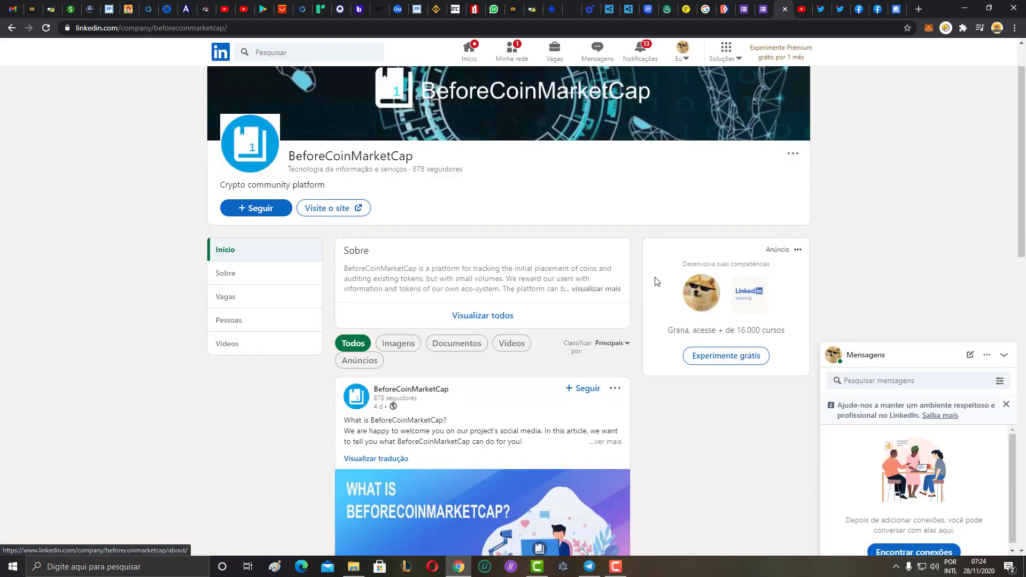
pyautogui.click(1006, 405)
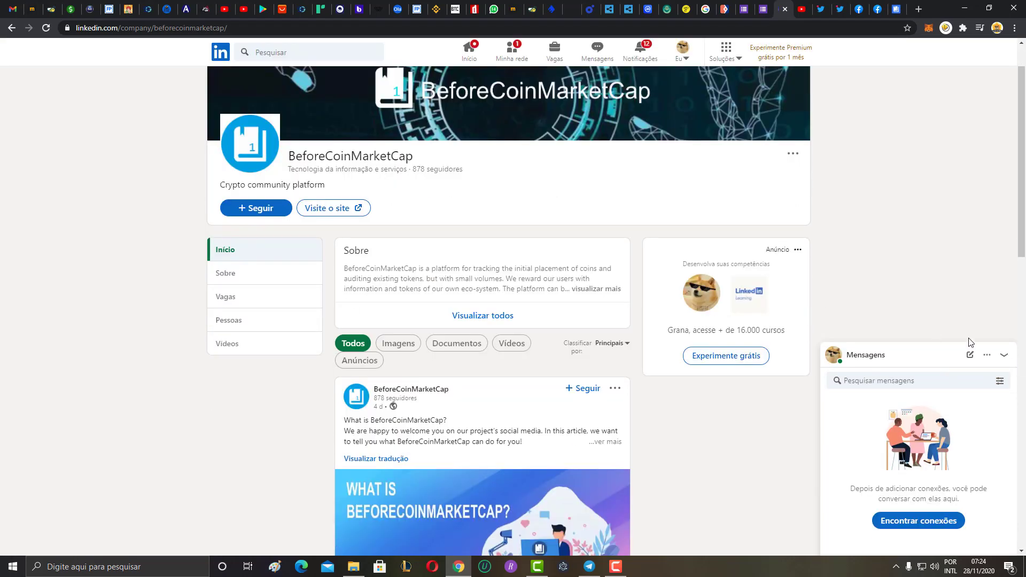
pyautogui.click(1004, 354)
pyautogui.scroll(1, 656, 308)
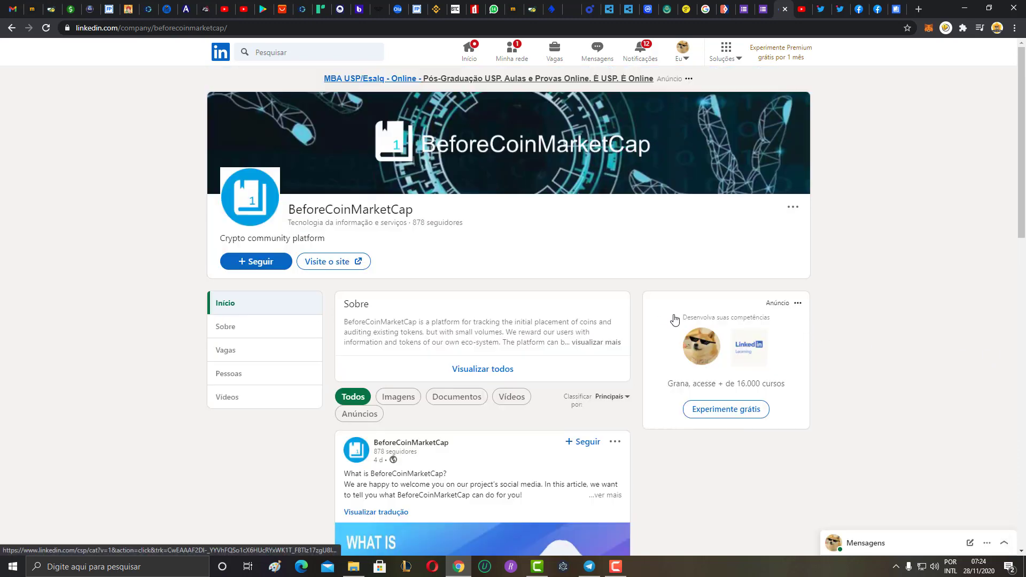
# - Open your own LinkedIn profile to check its display name
pyautogui.click(682, 57)
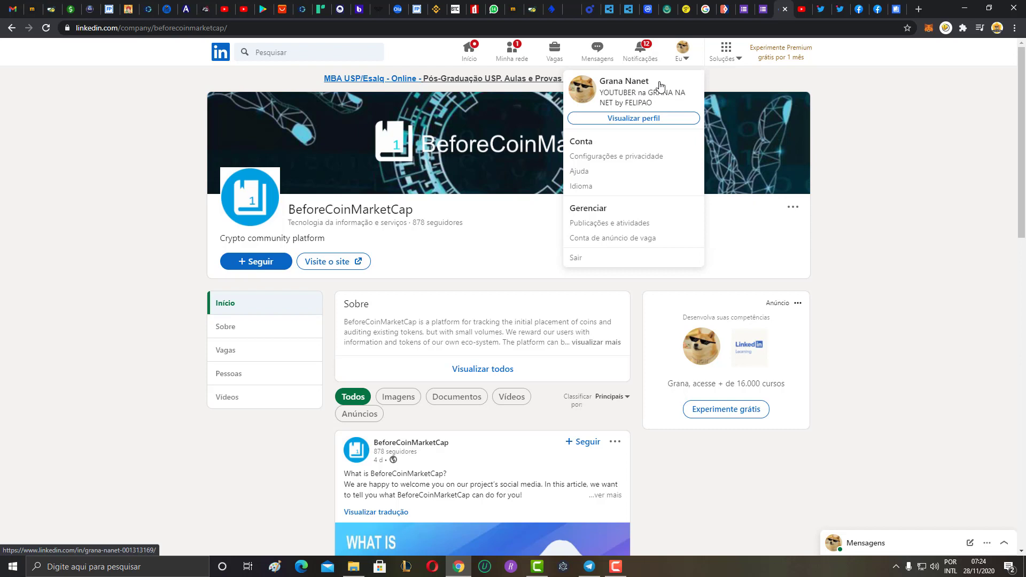
pyautogui.click(611, 87)
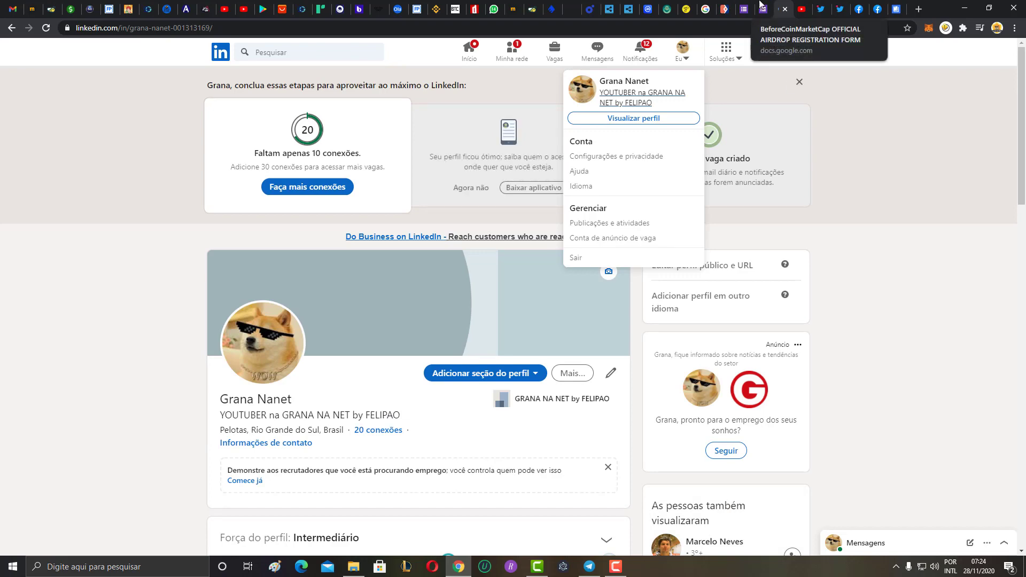
pyautogui.click(742, 7)
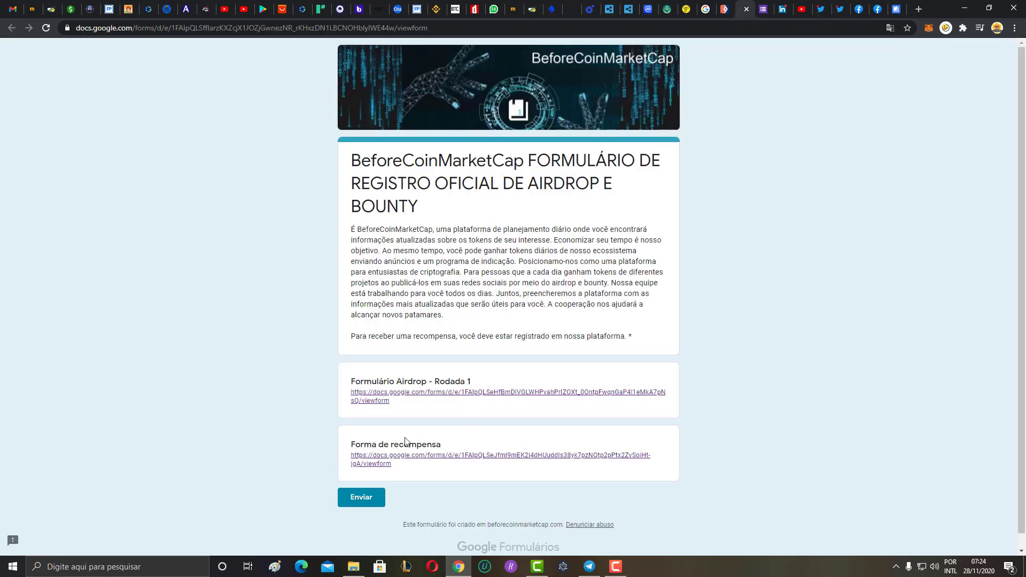
# - Type your profile name as the LinkedIn User name, then open BeforeCoinMarketCap's LinkedIn page
pyautogui.click(761, 5)
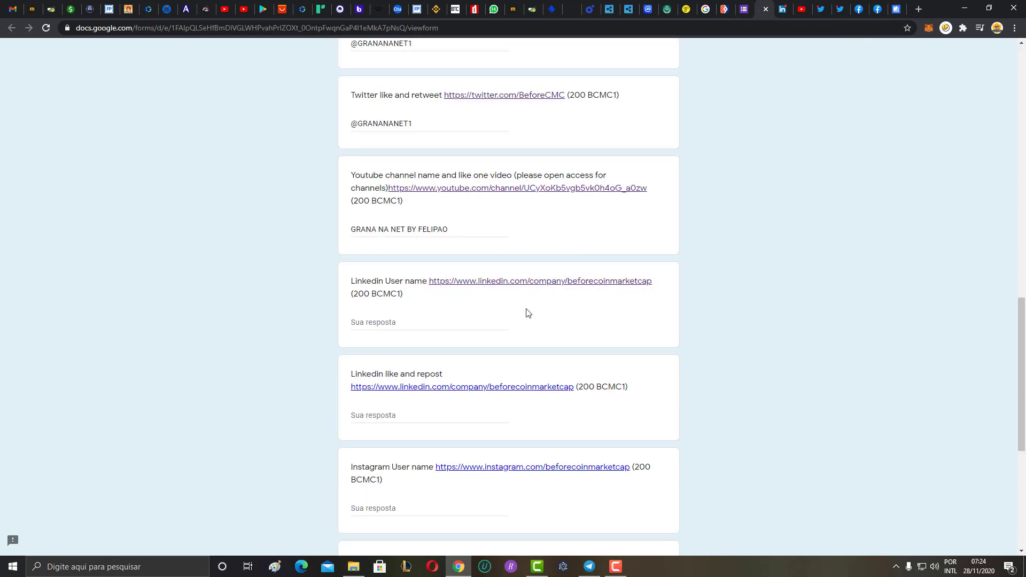
pyautogui.click(448, 318)
pyautogui.write('Grana Nanet')
pyautogui.scroll(-2, 447, 318)
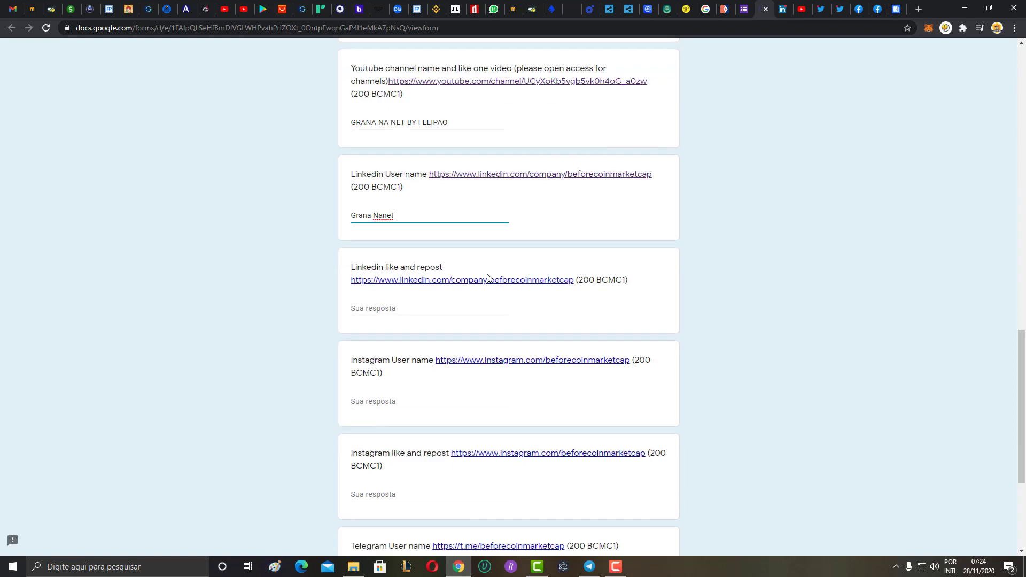
pyautogui.click(489, 280)
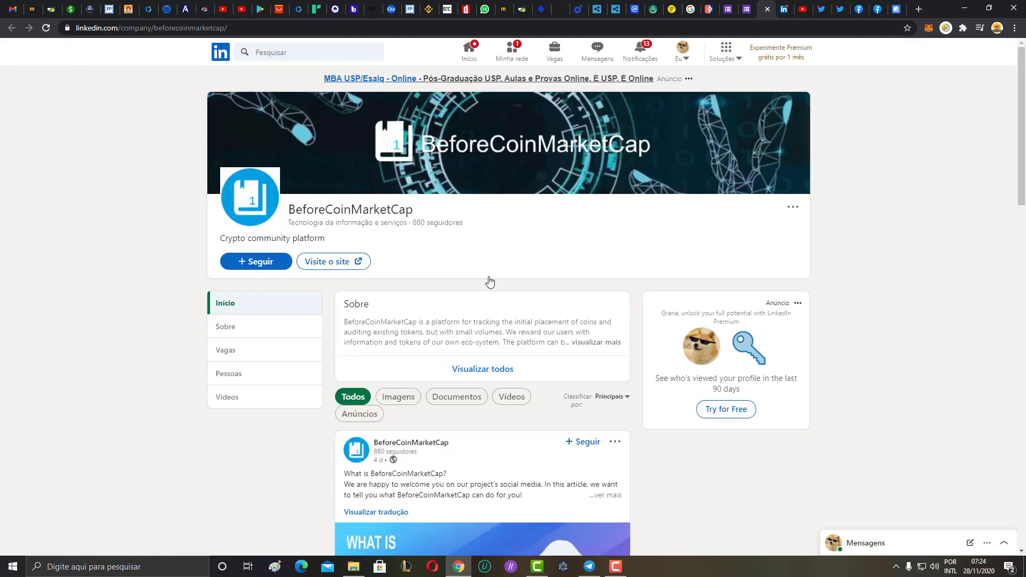
# - Follow BeforeCoinMarketCap and like its 'What is BeforeCoinMarketCap?' post
pyautogui.scroll(-2, 490, 286)
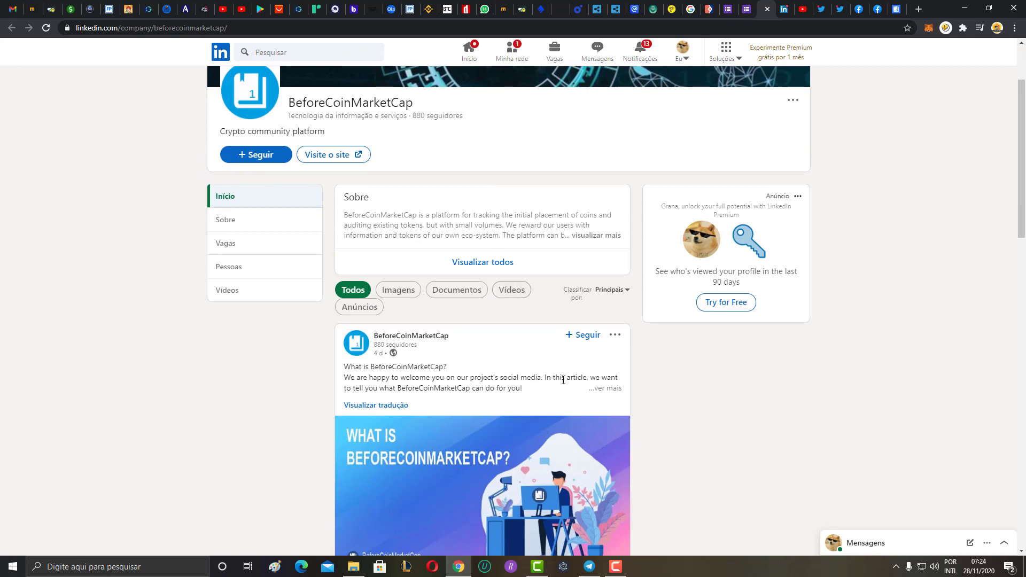
pyautogui.scroll(-5, 563, 380)
pyautogui.scroll(6, 454, 298)
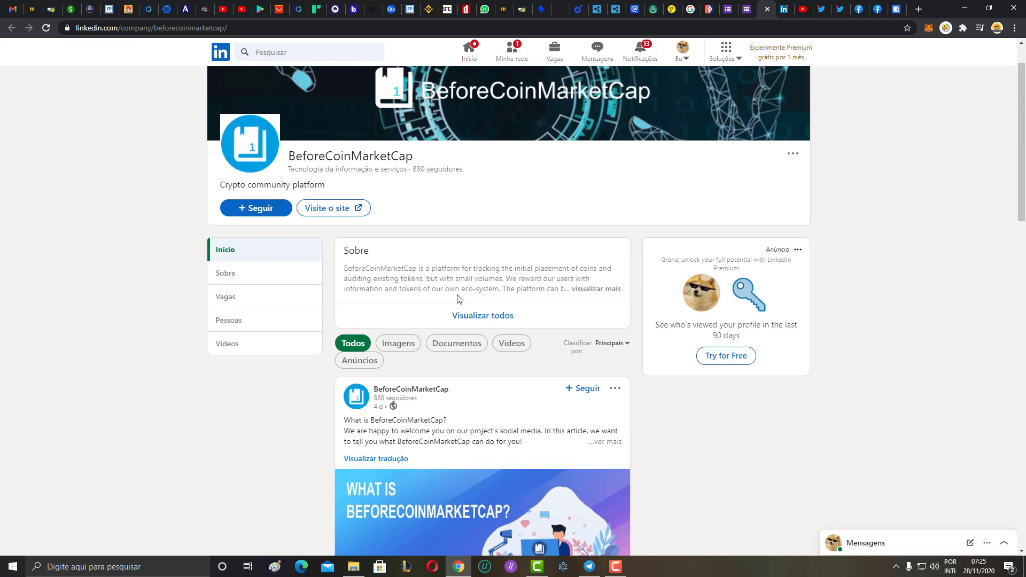
pyautogui.click(277, 214)
pyautogui.scroll(-1, 590, 244)
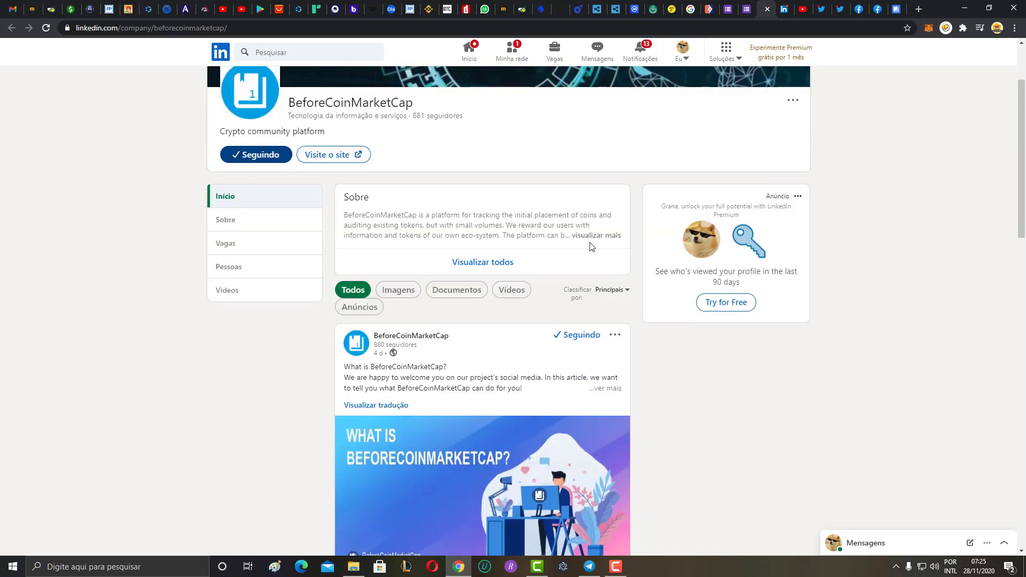
pyautogui.scroll(-4, 590, 247)
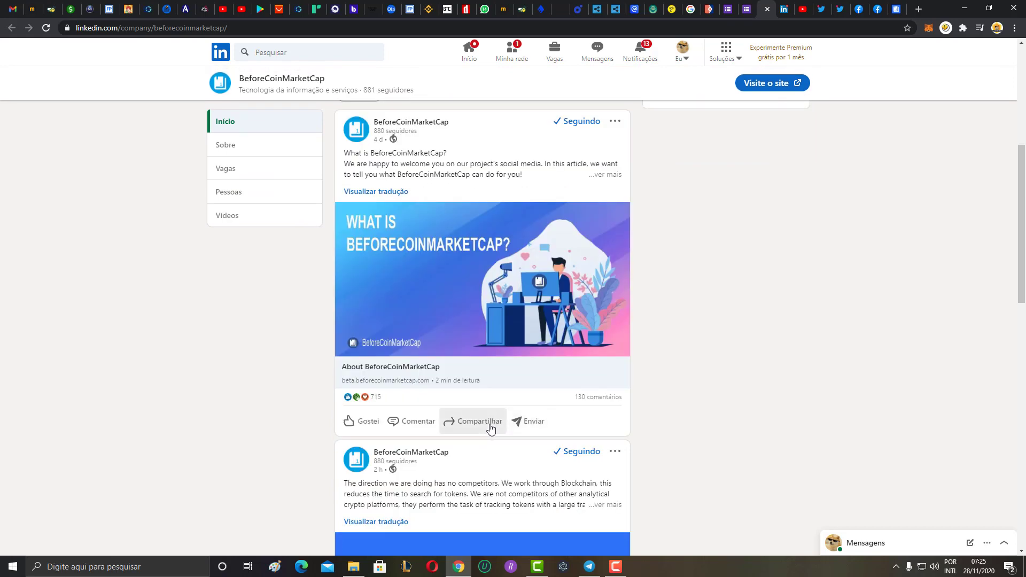
pyautogui.click(363, 414)
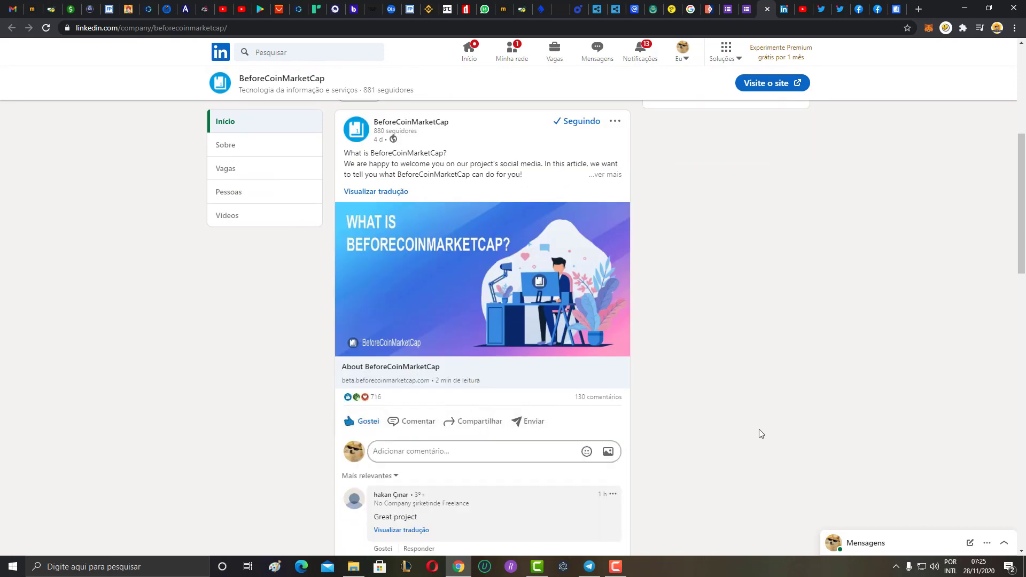
# - Comment 'like for you' on the 'What is BeforeCoinMarketCap?' post
pyautogui.click(746, 9)
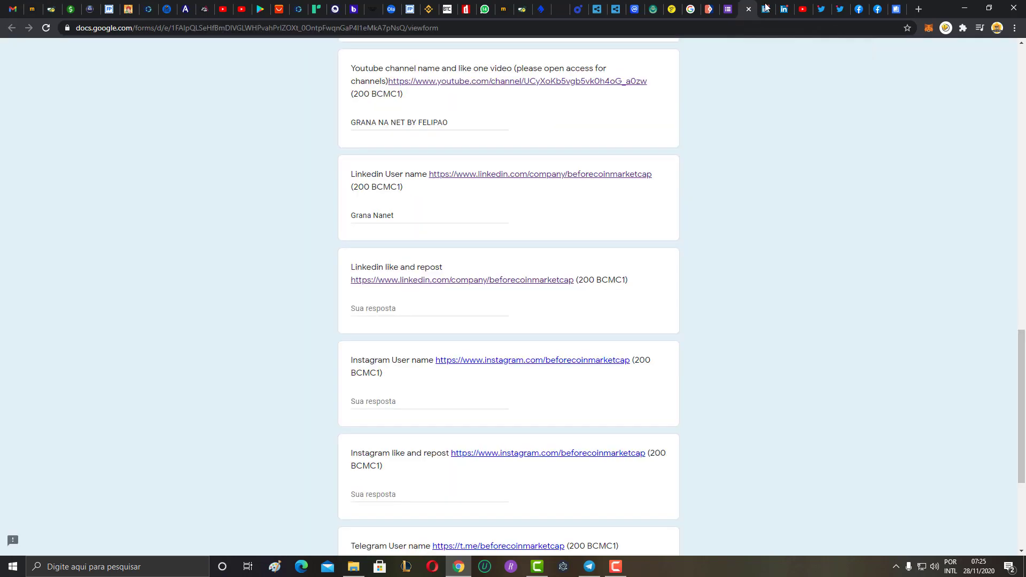
pyautogui.click(768, 9)
pyautogui.scroll(-2, 478, 369)
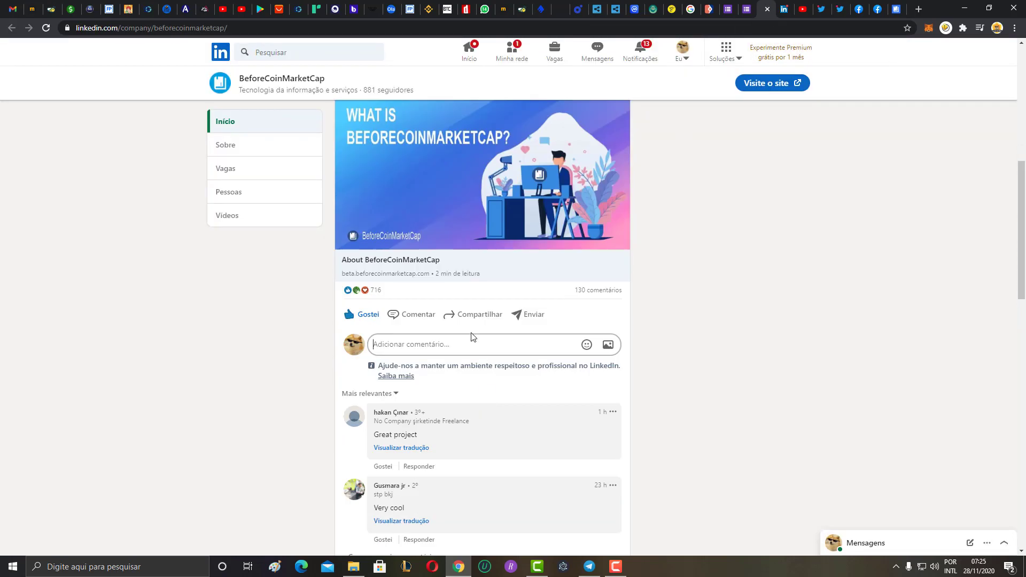
pyautogui.click(410, 314)
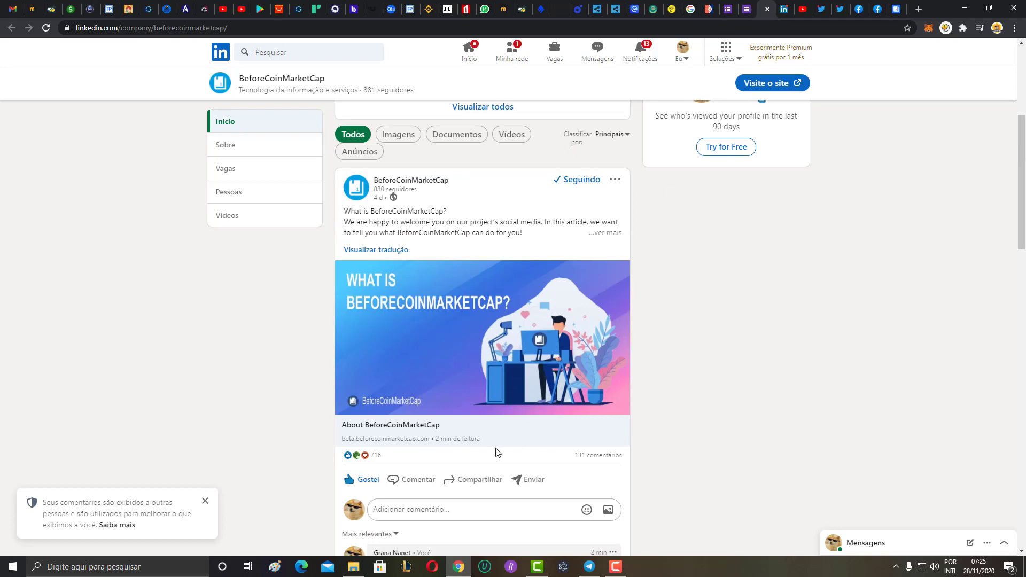
pyautogui.scroll(-4, 495, 451)
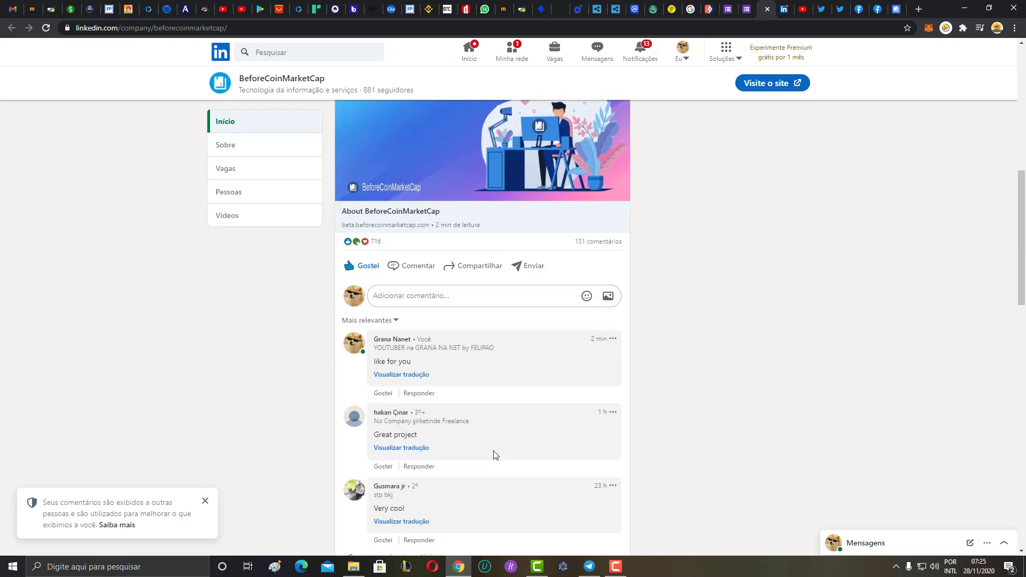
pyautogui.click(474, 279)
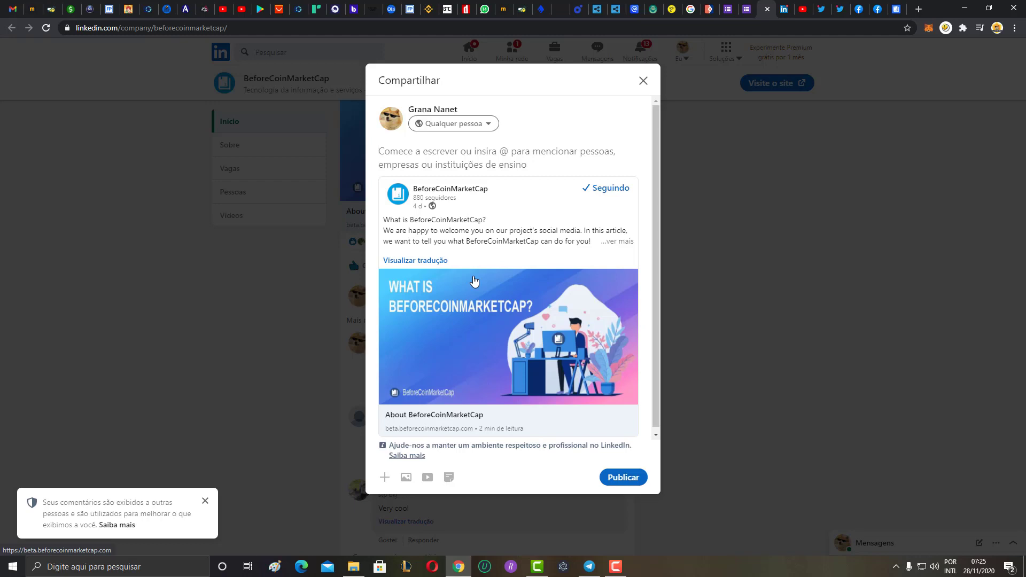
# - Discard the unfinished share draft of the post
pyautogui.click(644, 80)
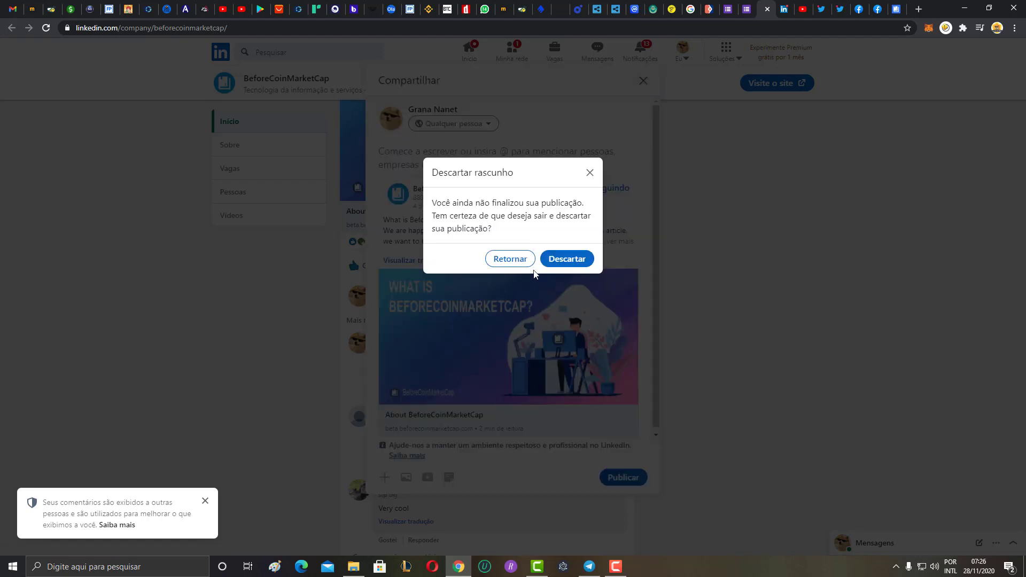
pyautogui.click(525, 259)
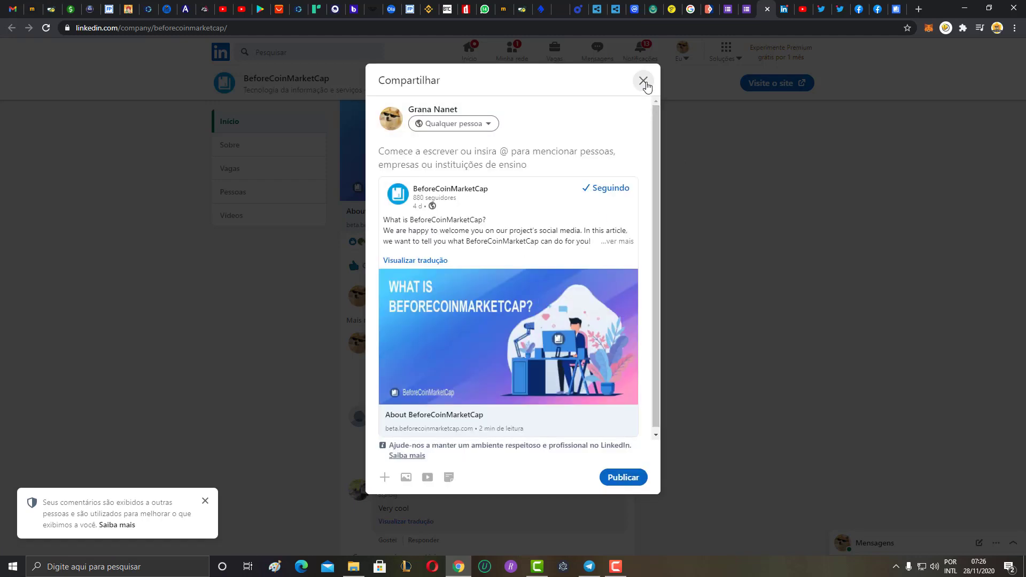
pyautogui.click(644, 81)
pyautogui.click(587, 260)
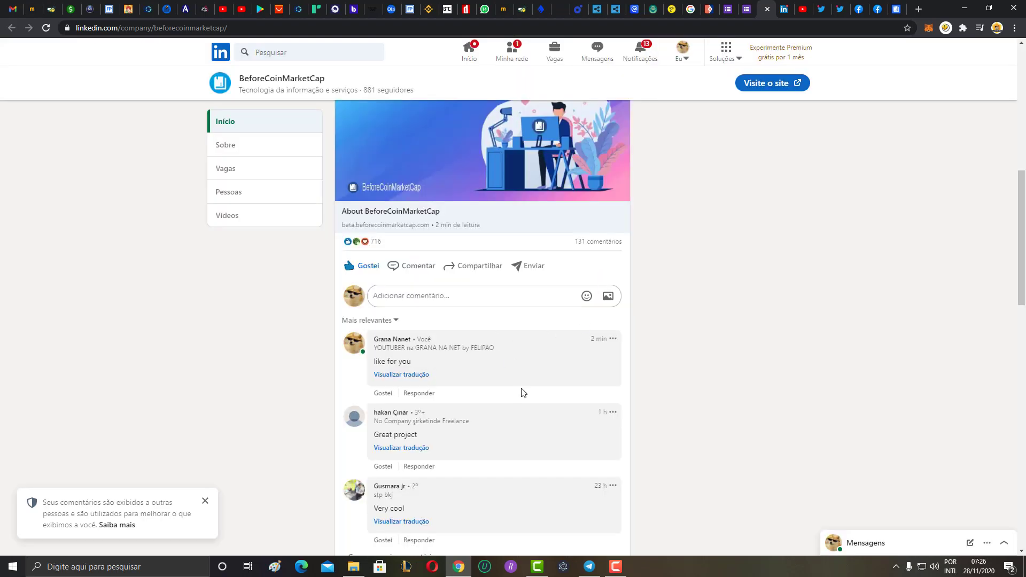
pyautogui.scroll(4, 540, 386)
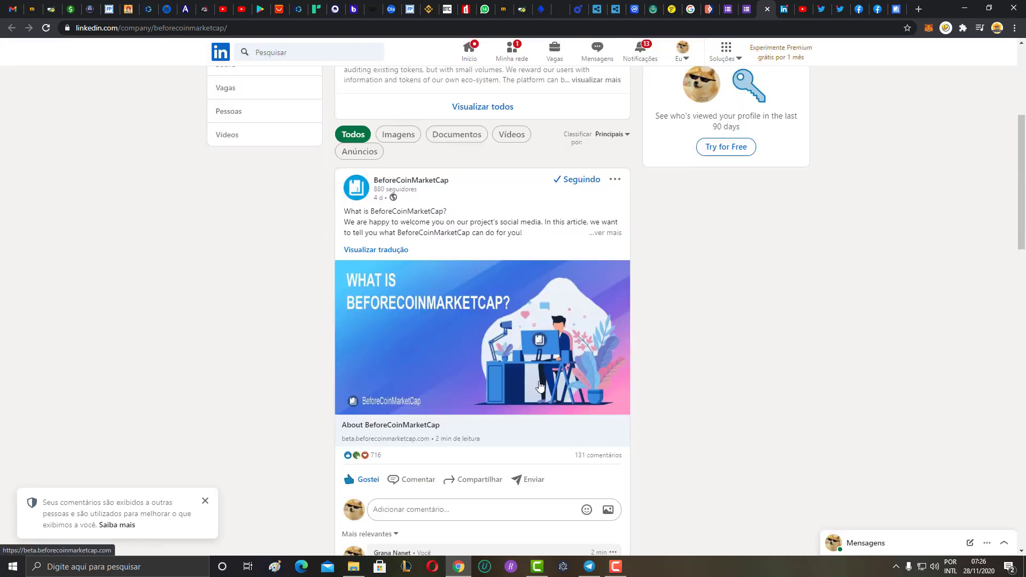
pyautogui.scroll(-2, 540, 385)
# - Repost 'What is BeforeCoinMarketCap?' to your profile with Publicar
pyautogui.click(473, 373)
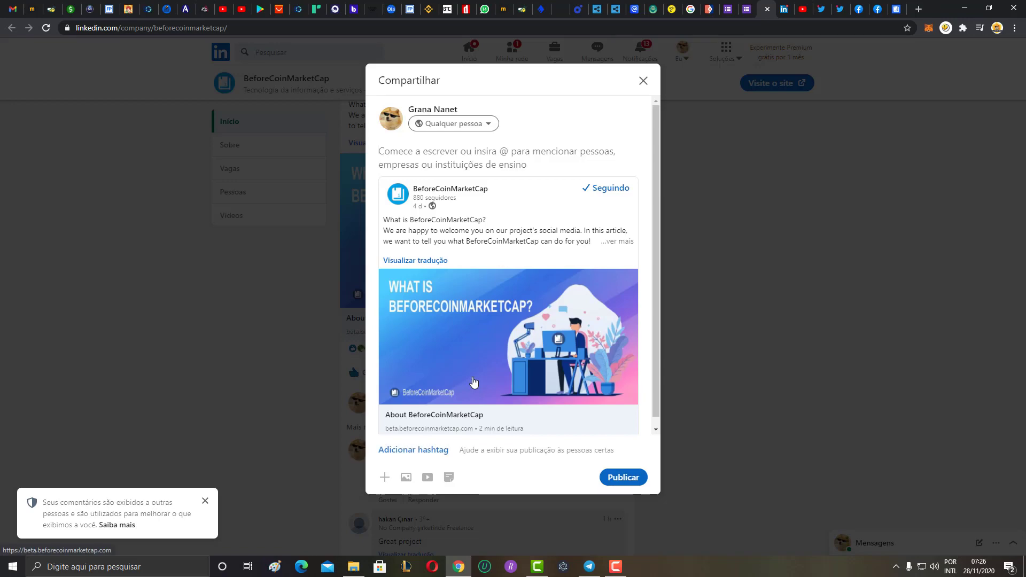
pyautogui.click(629, 483)
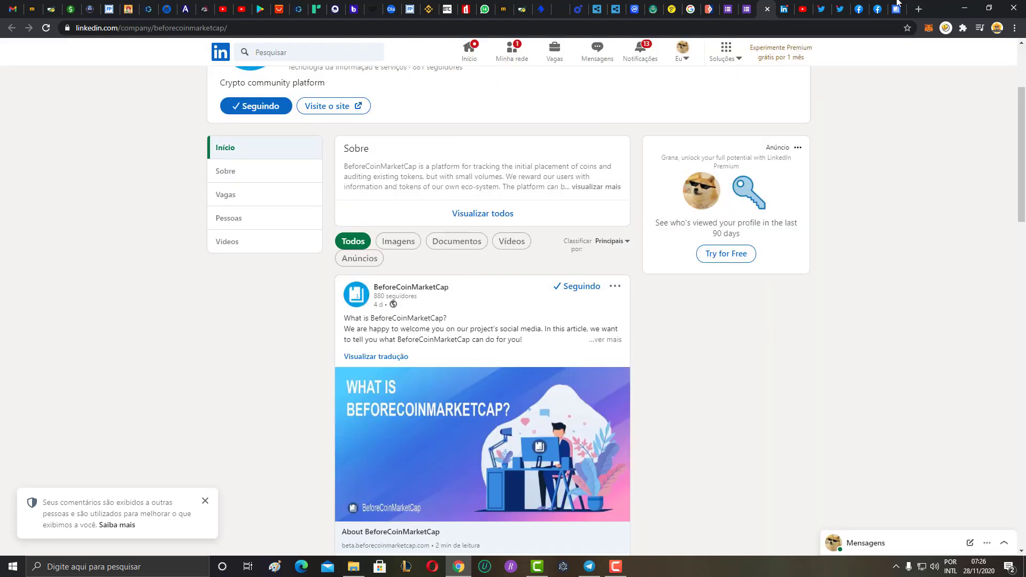
pyautogui.click(746, 7)
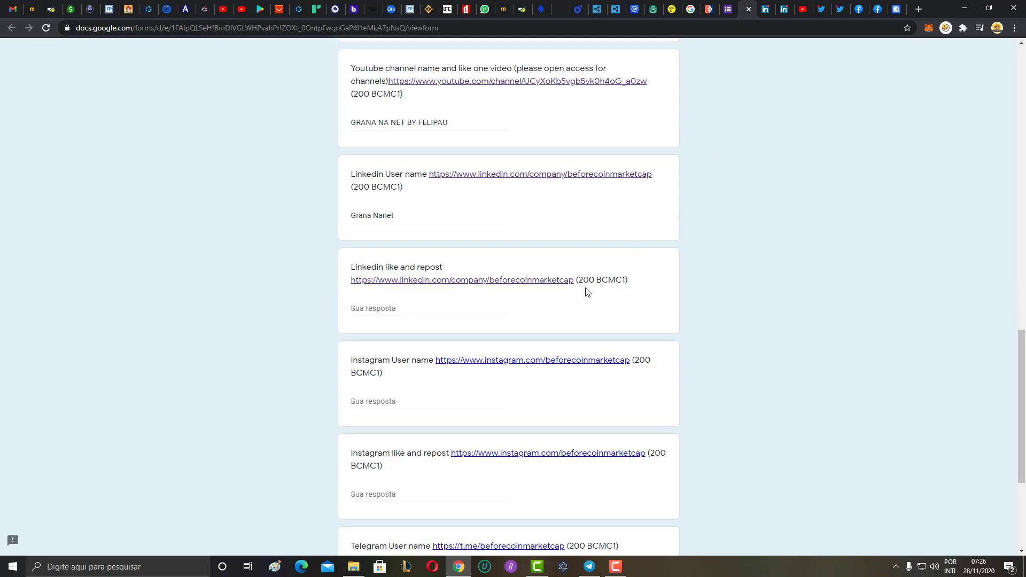
# - Check the LinkedIn company page before answering the LinkedIn like-and-repost question
pyautogui.click(393, 310)
pyautogui.click(765, 8)
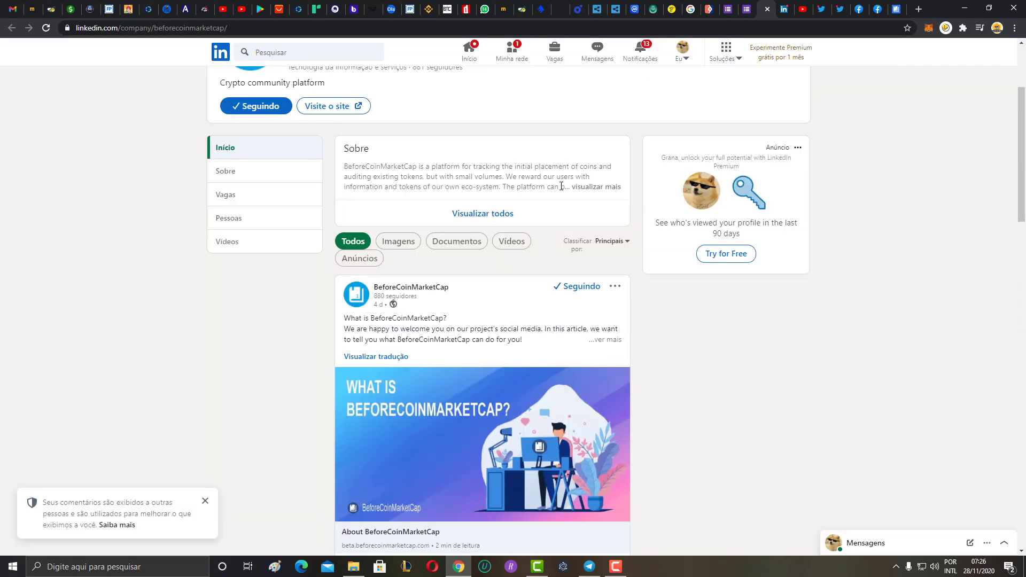
pyautogui.scroll(3, 412, 221)
pyautogui.click(746, 8)
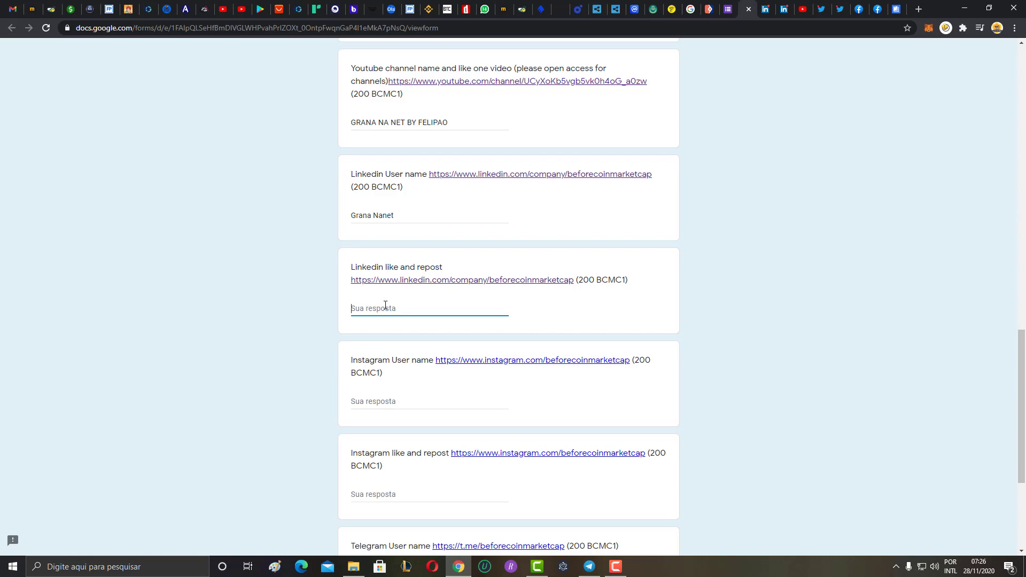
pyautogui.click(767, 7)
pyautogui.click(746, 7)
# - Copy the name from the LinkedIn User name answer into the like-and-repost answer
pyautogui.moveTo(423, 218); pyautogui.dragTo(344, 218)
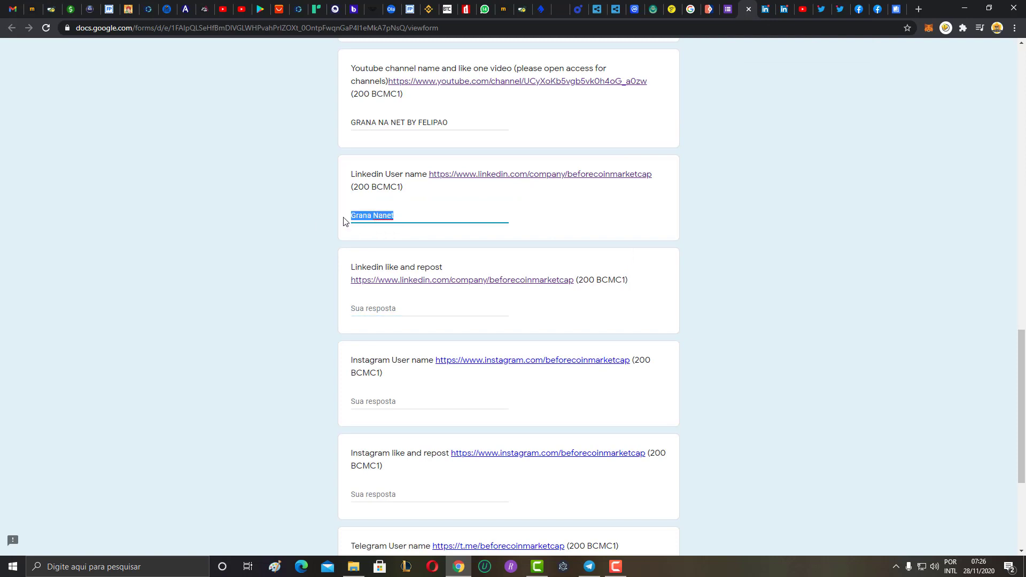
pyautogui.rightClick(367, 215)
pyautogui.click(408, 252)
pyautogui.rightClick(396, 305)
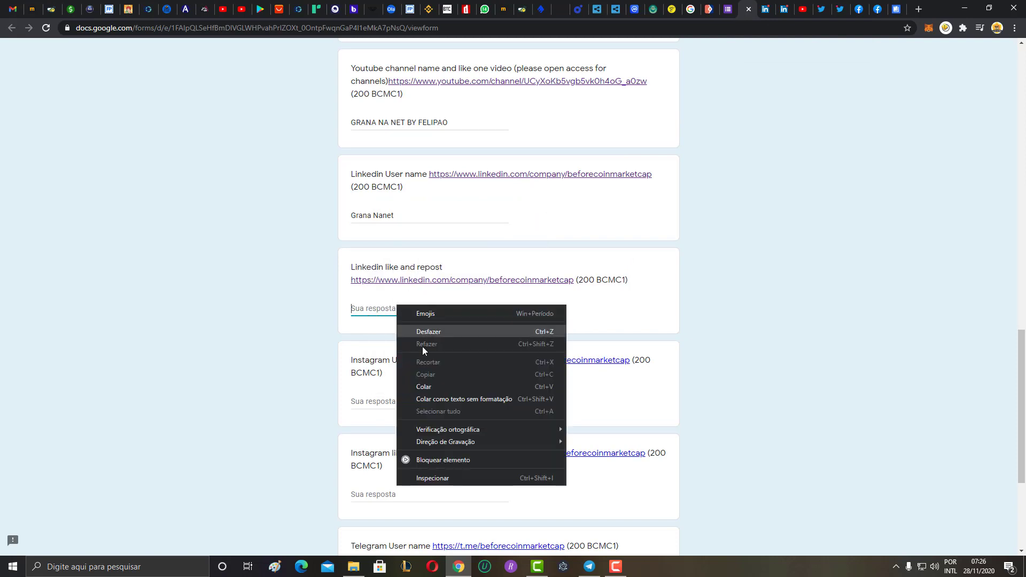
pyautogui.click(434, 386)
pyautogui.click(586, 310)
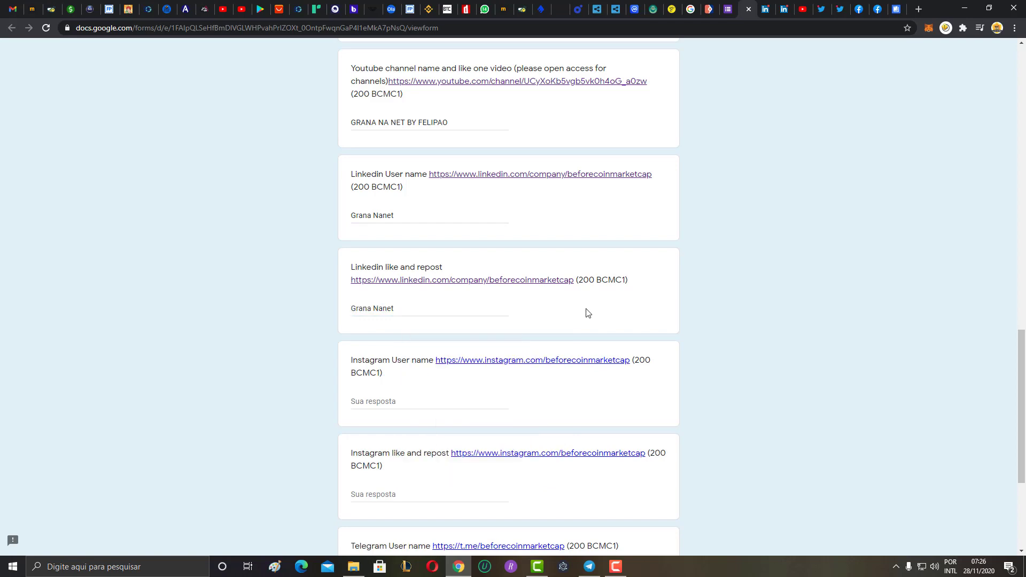
pyautogui.scroll(-1, 540, 355)
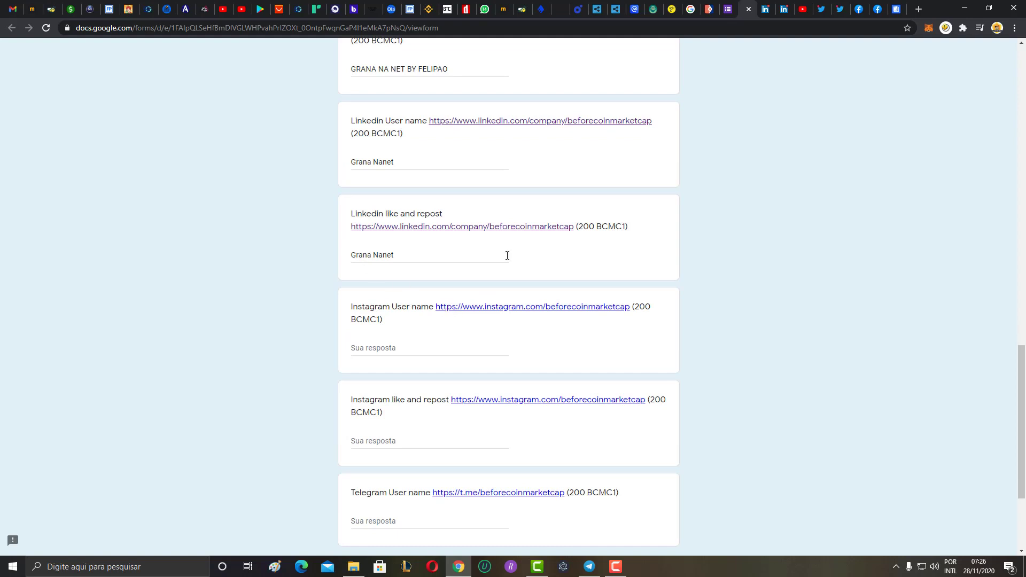
pyautogui.scroll(-3, 440, 398)
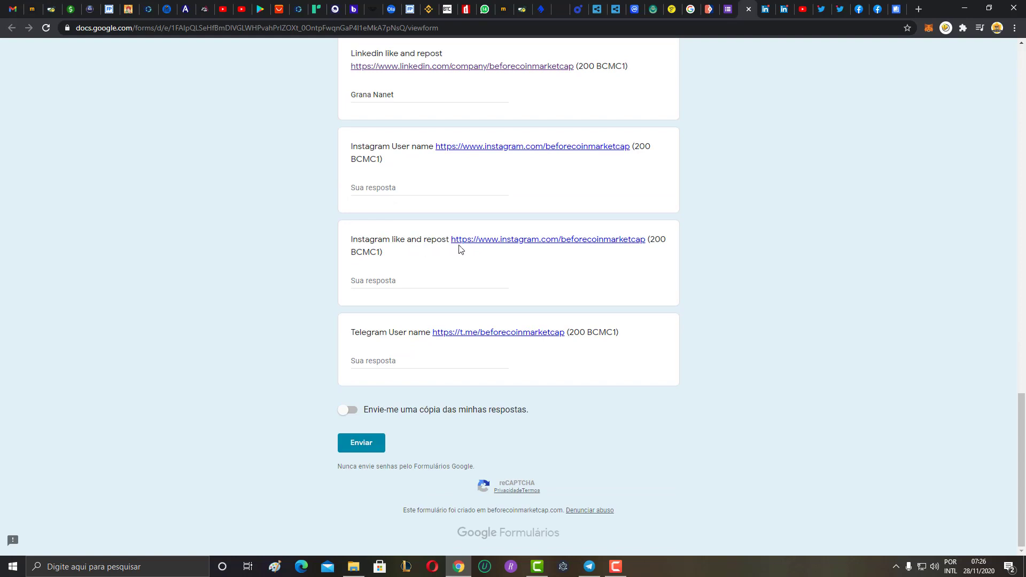
# - Follow beforecoinmarketcap on Instagram and like its 'How do we differ from others?' post
pyautogui.click(536, 242)
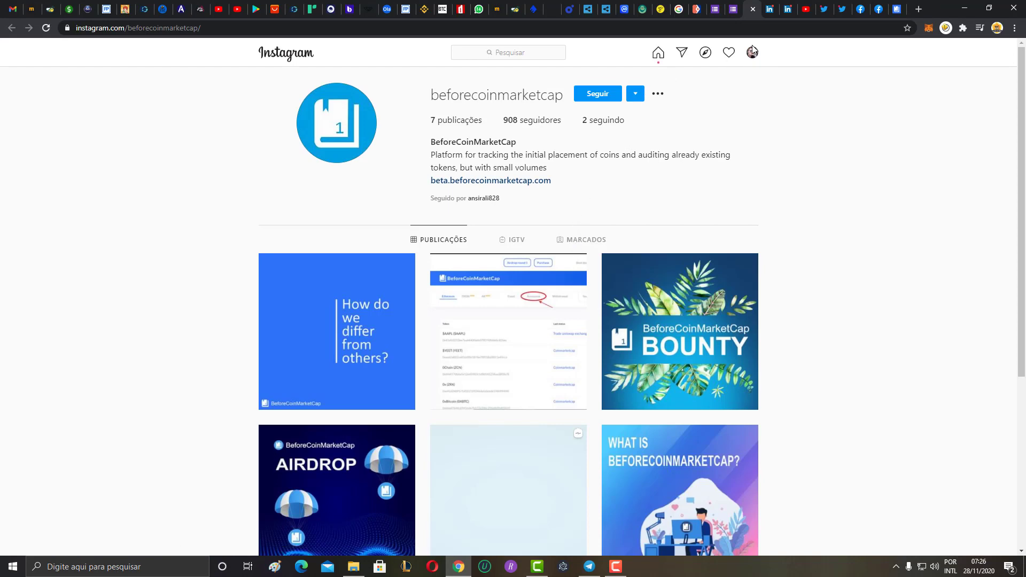
pyautogui.click(594, 95)
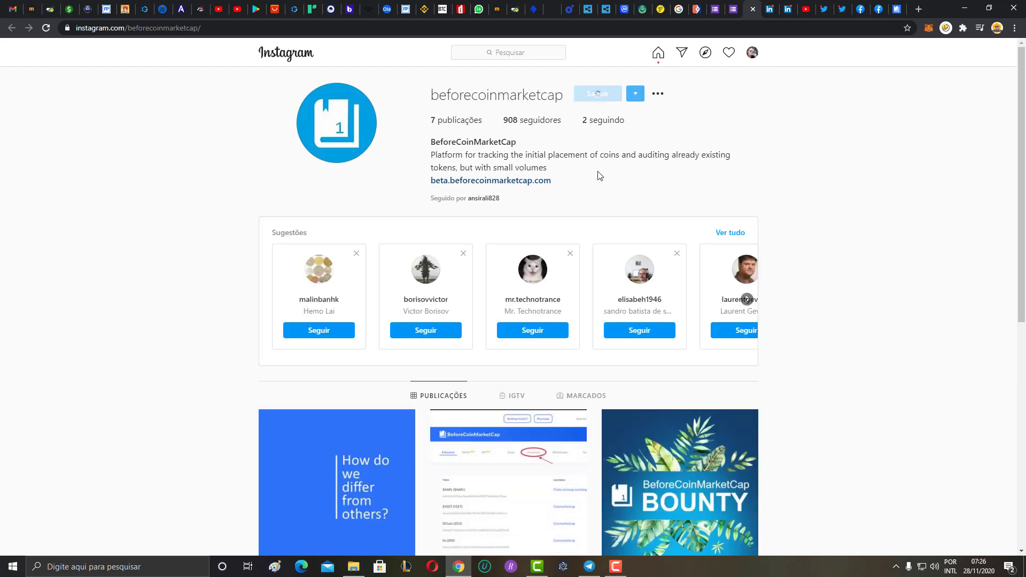
pyautogui.scroll(-5, 581, 335)
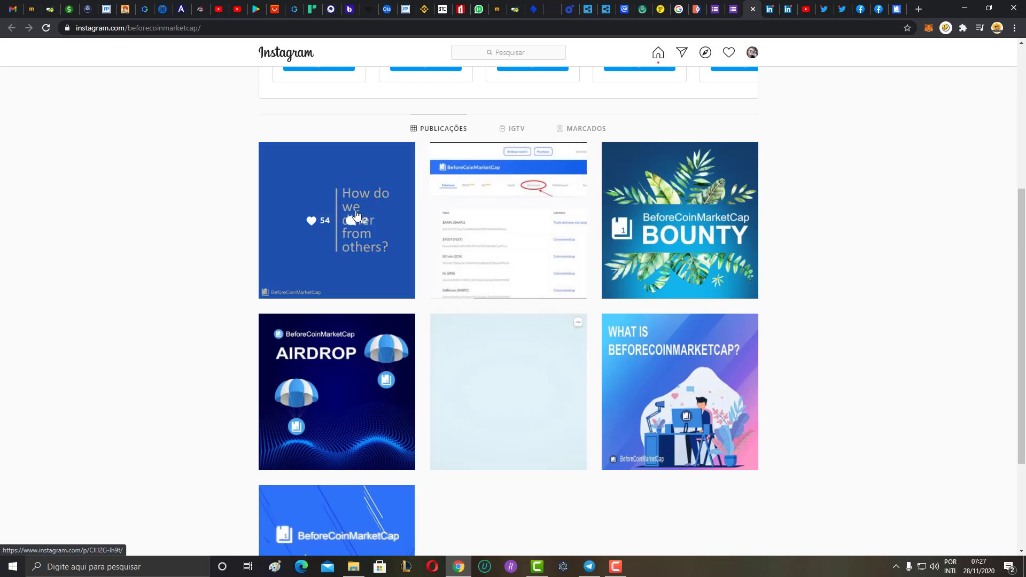
pyautogui.click(312, 223)
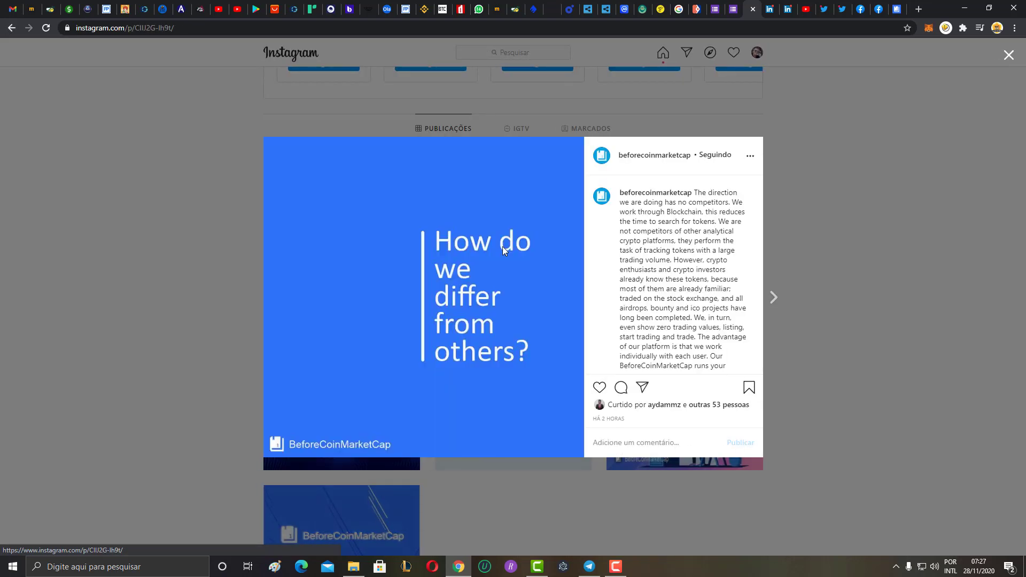
pyautogui.click(599, 387)
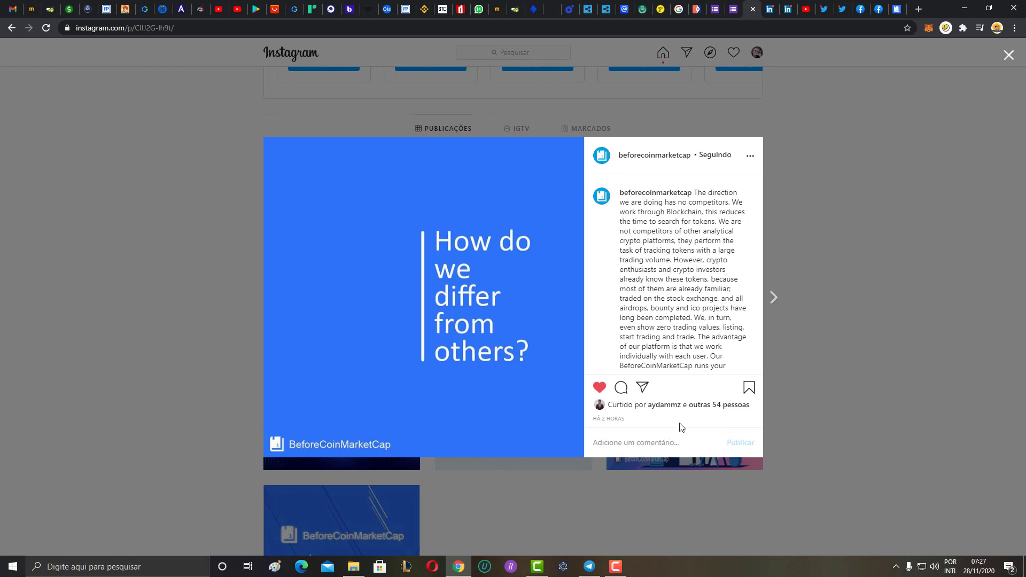
# - Copy the post's link from the share options and close the post
pyautogui.click(643, 388)
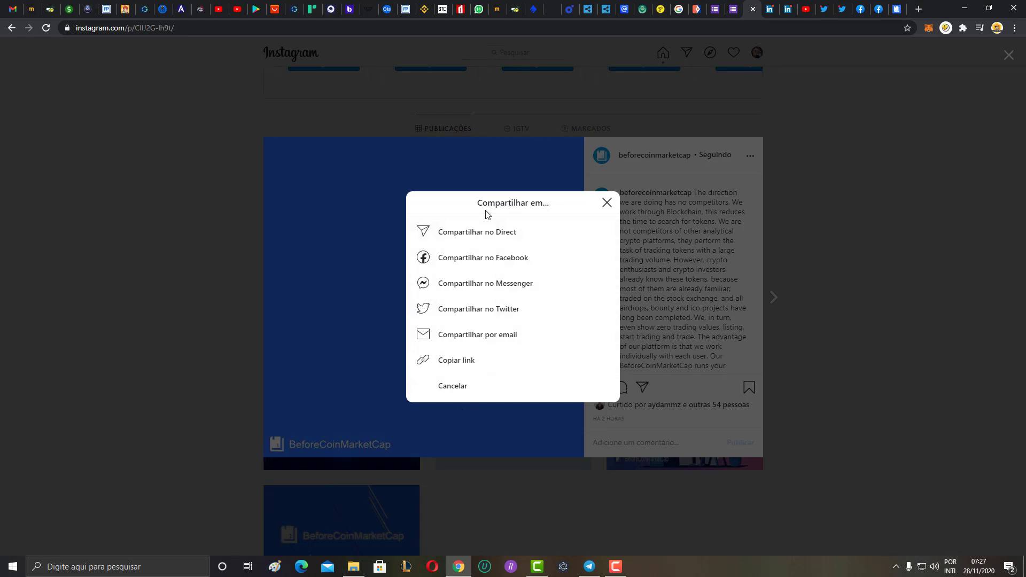
pyautogui.click(477, 231)
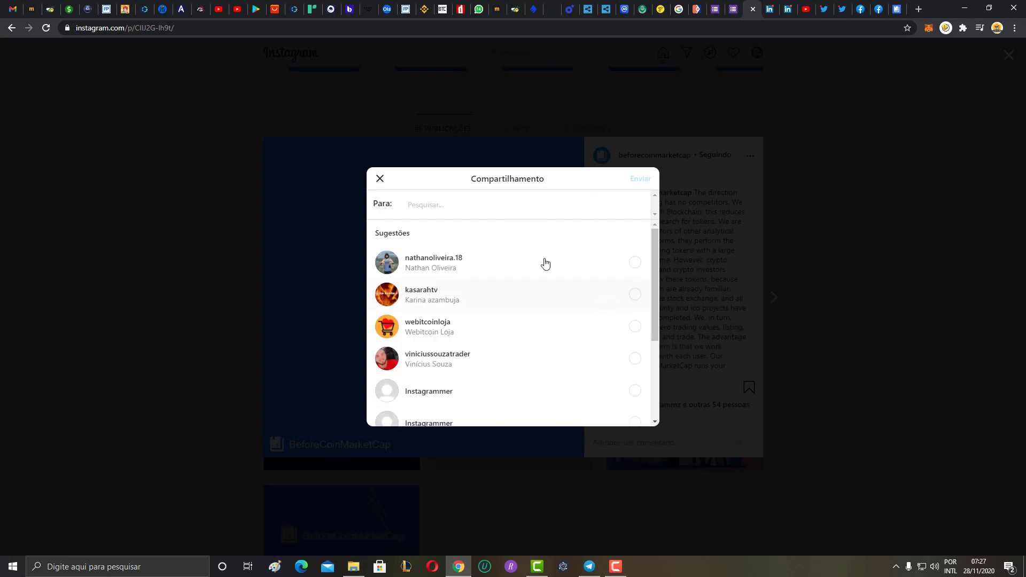
pyautogui.click(380, 179)
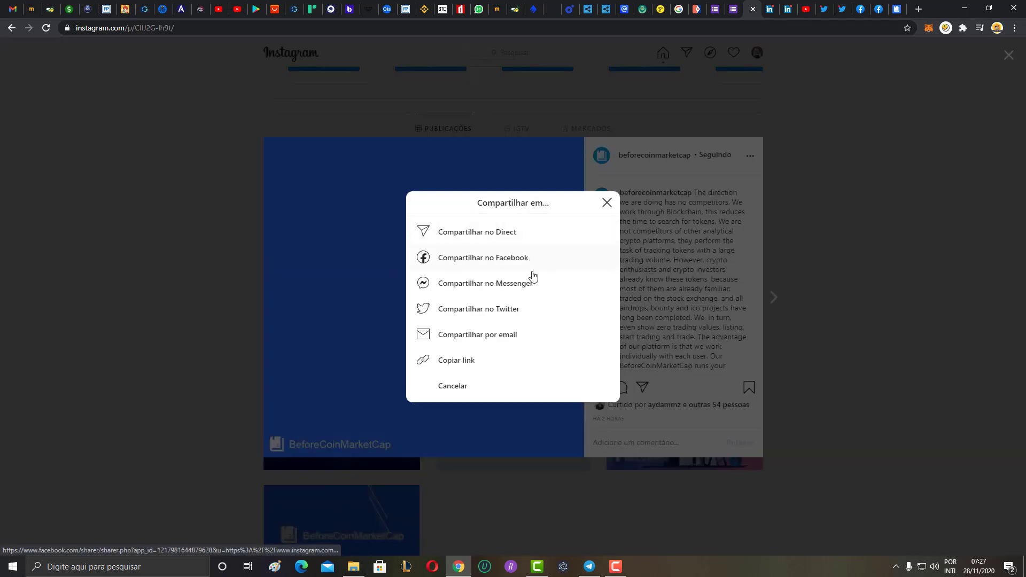
pyautogui.click(460, 361)
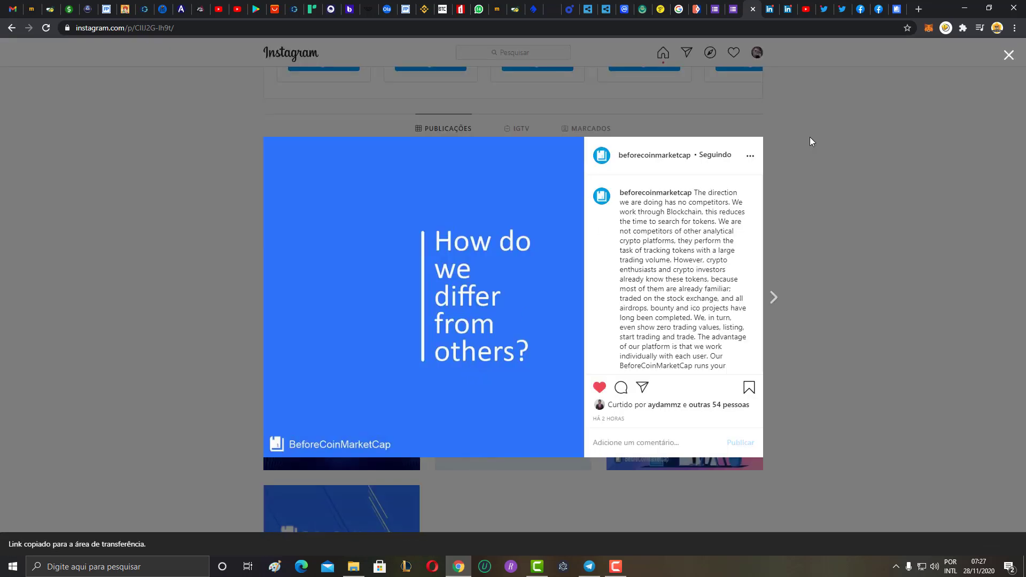
pyautogui.click(841, 132)
pyautogui.scroll(5, 643, 311)
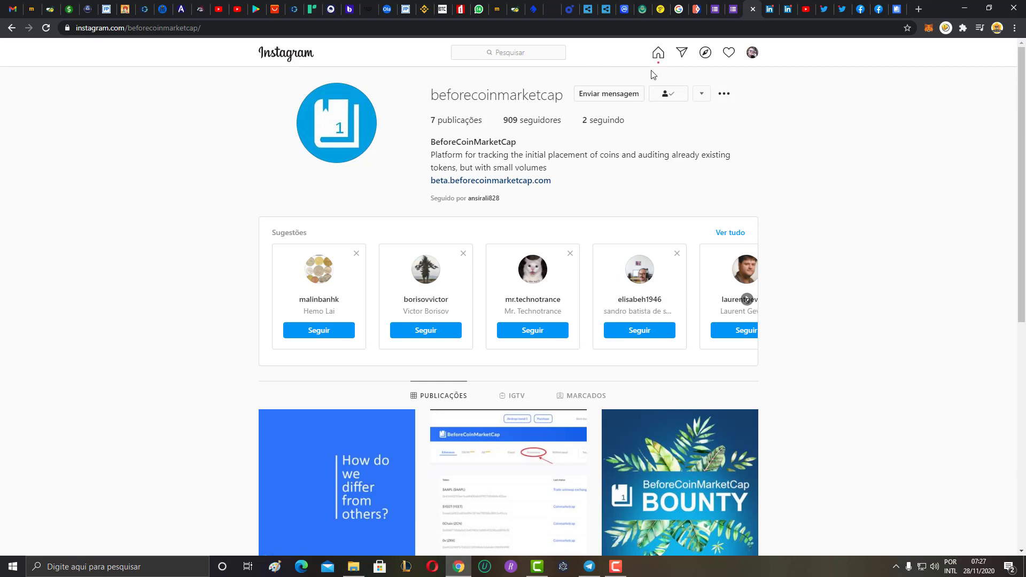
# - Visit the Instagram home feed, then return to the beforecoinmarketcap profile
pyautogui.click(658, 53)
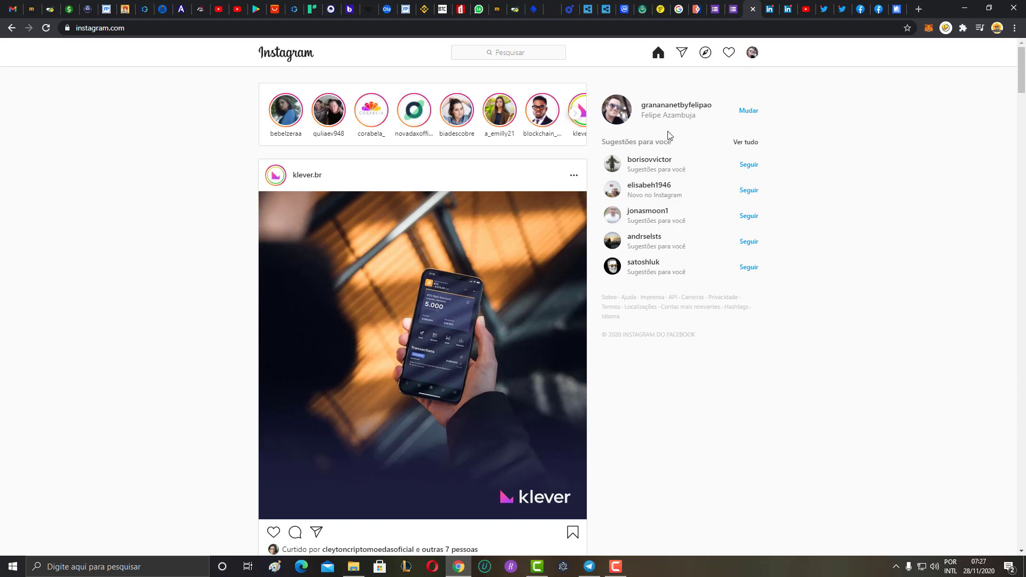
pyautogui.scroll(-5, 579, 222)
pyautogui.scroll(1, 580, 222)
pyautogui.rightClick(595, 218)
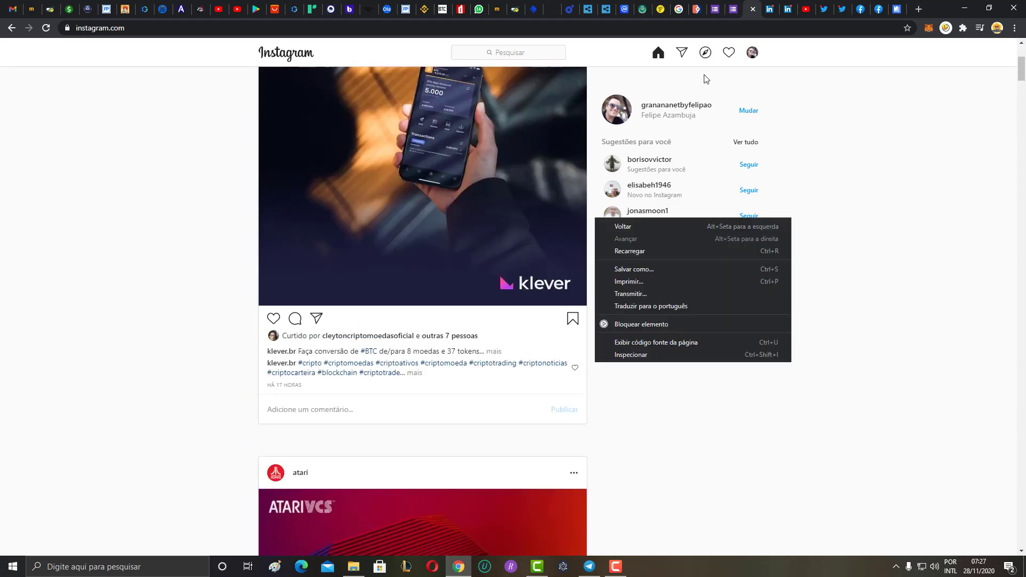
pyautogui.click(774, 85)
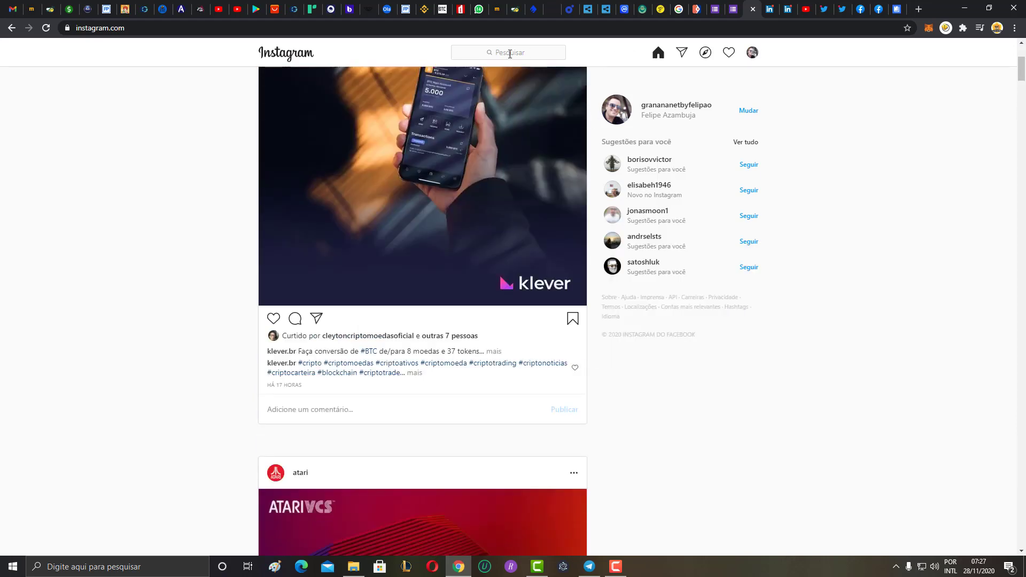
pyautogui.click(11, 28)
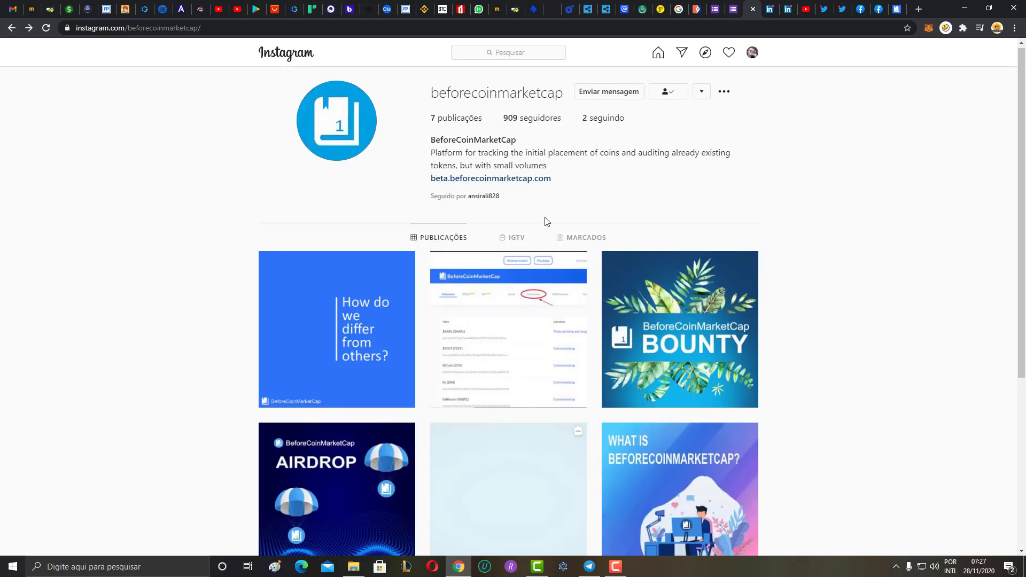
pyautogui.scroll(-1, 546, 219)
pyautogui.scroll(1, 515, 150)
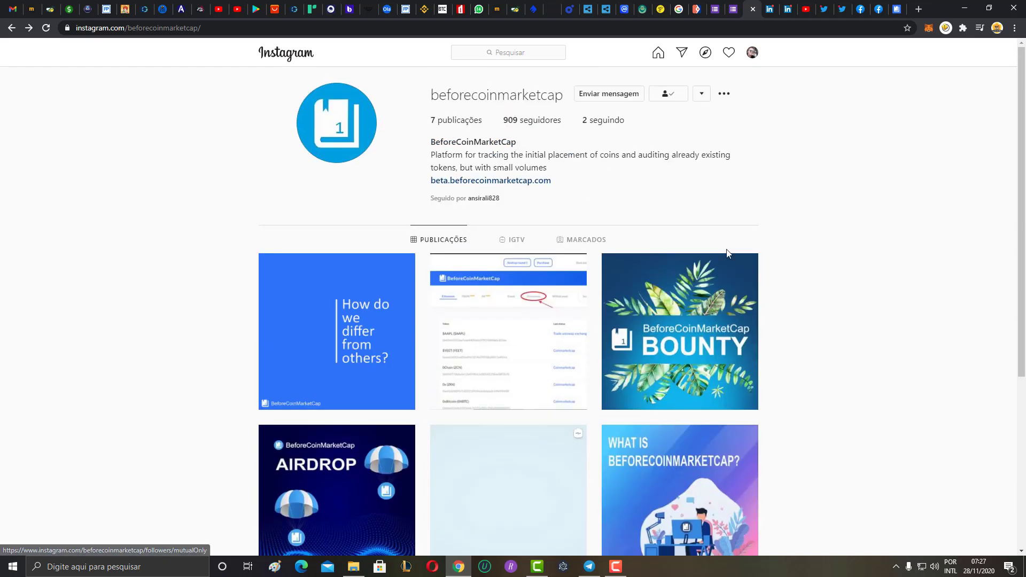
pyautogui.scroll(-2, 726, 253)
# - Reopen the 'How do we differ from others?' post and bookmark it
pyautogui.click(386, 215)
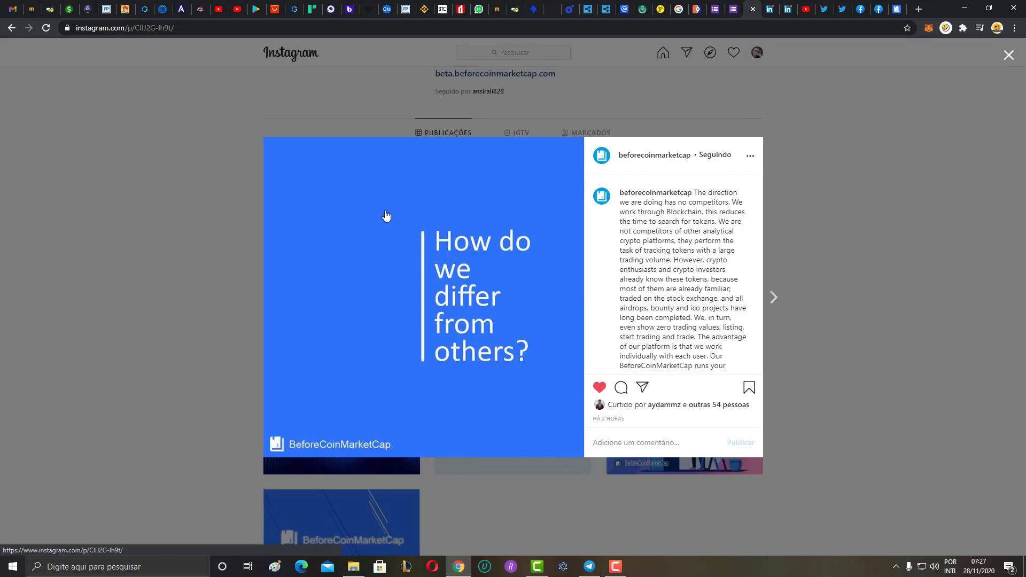
pyautogui.scroll(-3, 654, 361)
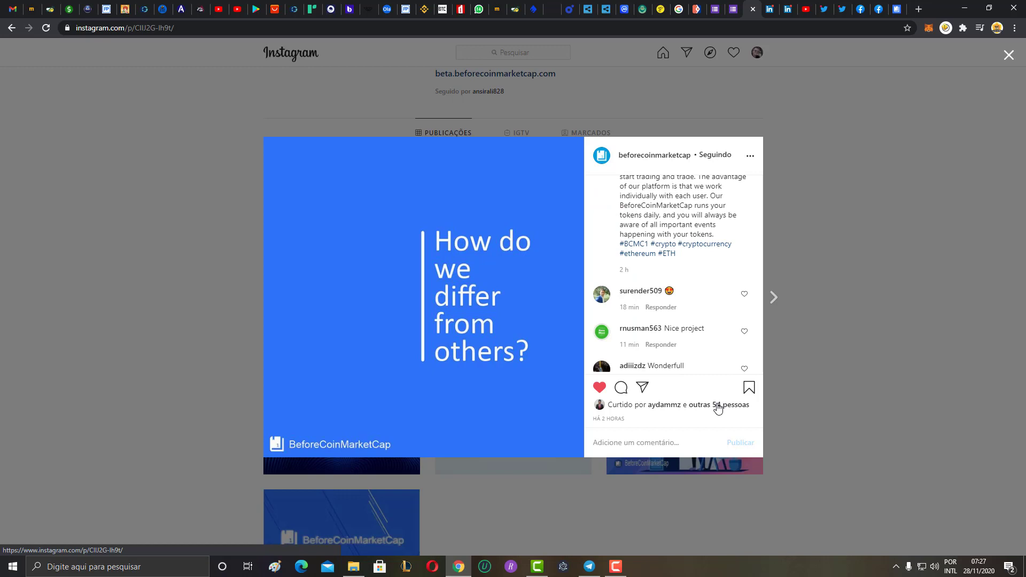
pyautogui.click(749, 388)
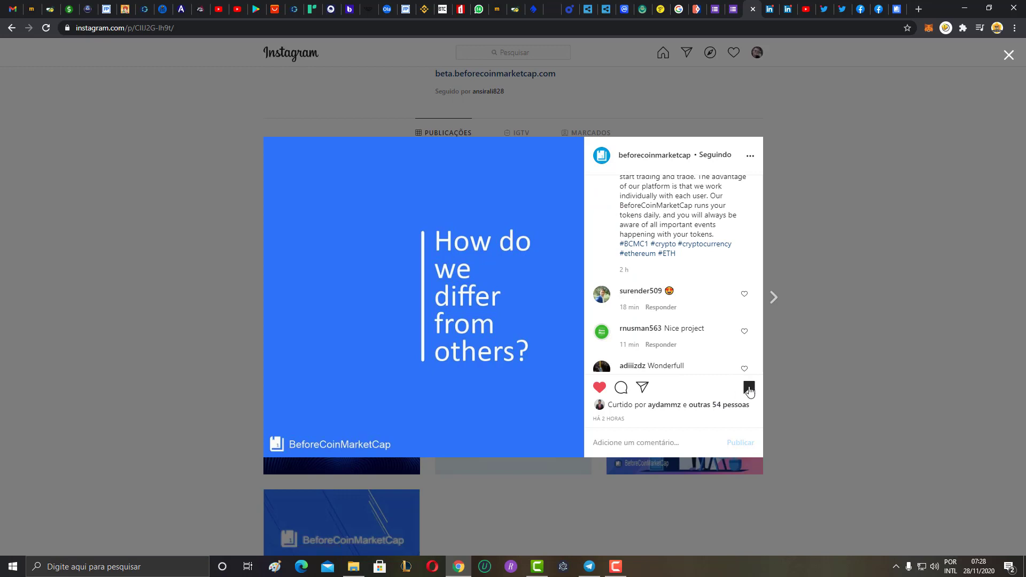
pyautogui.scroll(3, 716, 235)
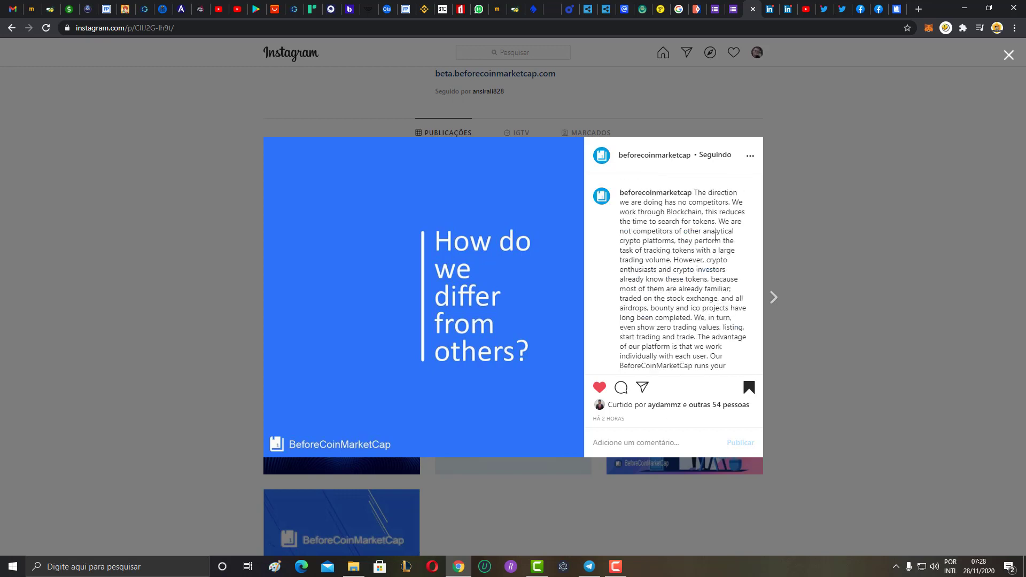
# - Copy the post's embed code through Incorporar, then close the post
pyautogui.click(752, 155)
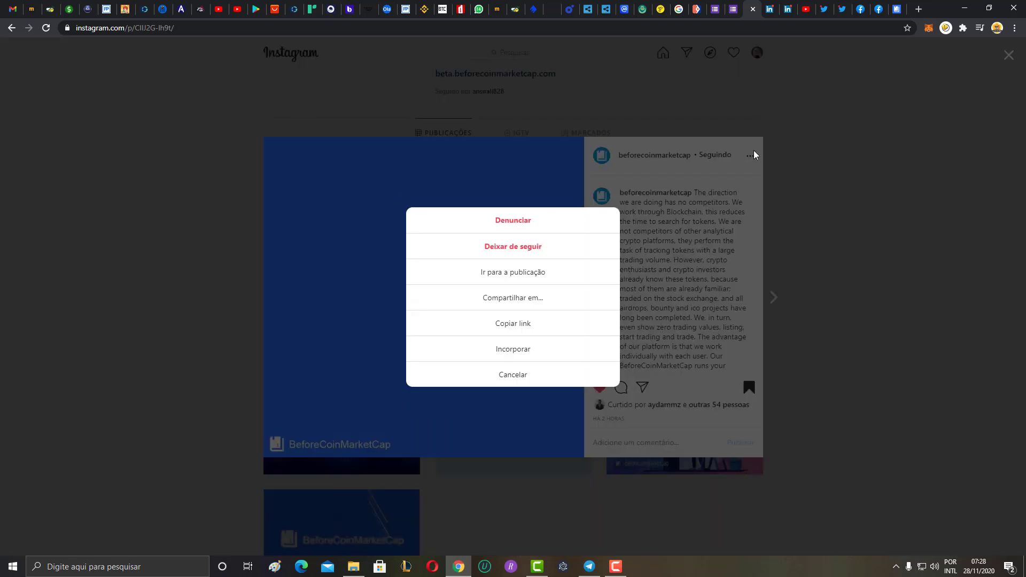
pyautogui.click(537, 303)
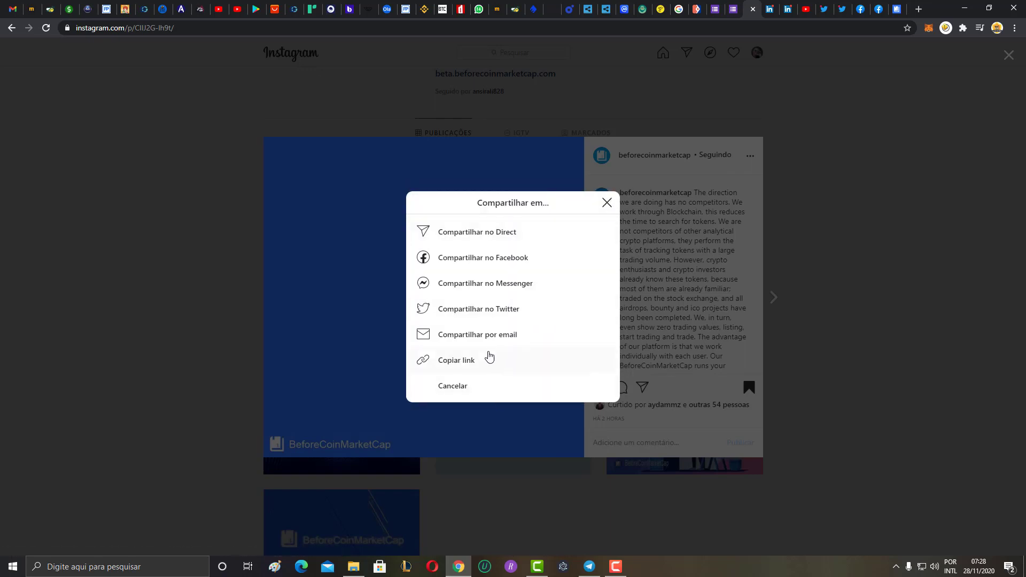
pyautogui.click(607, 202)
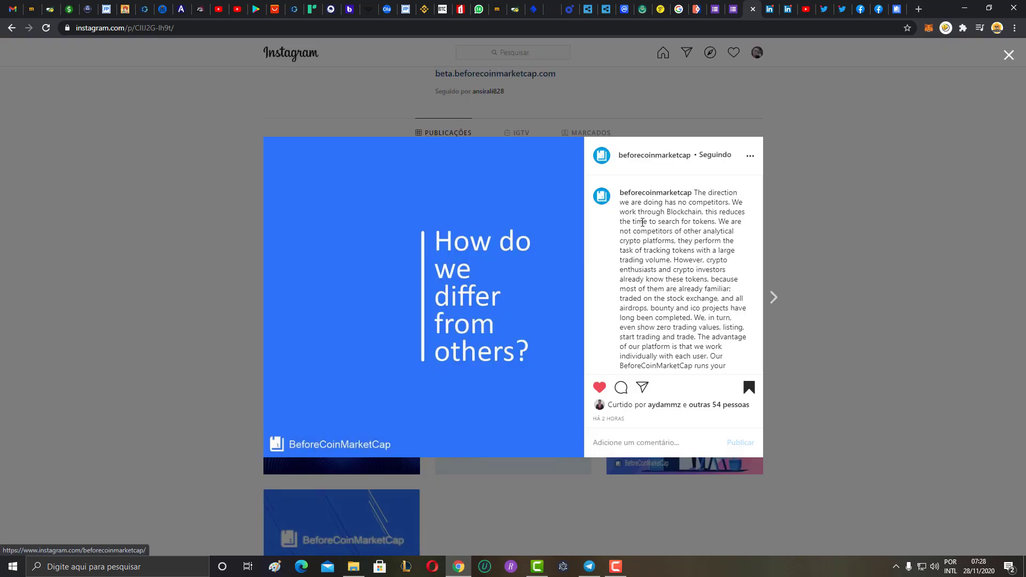
pyautogui.click(749, 154)
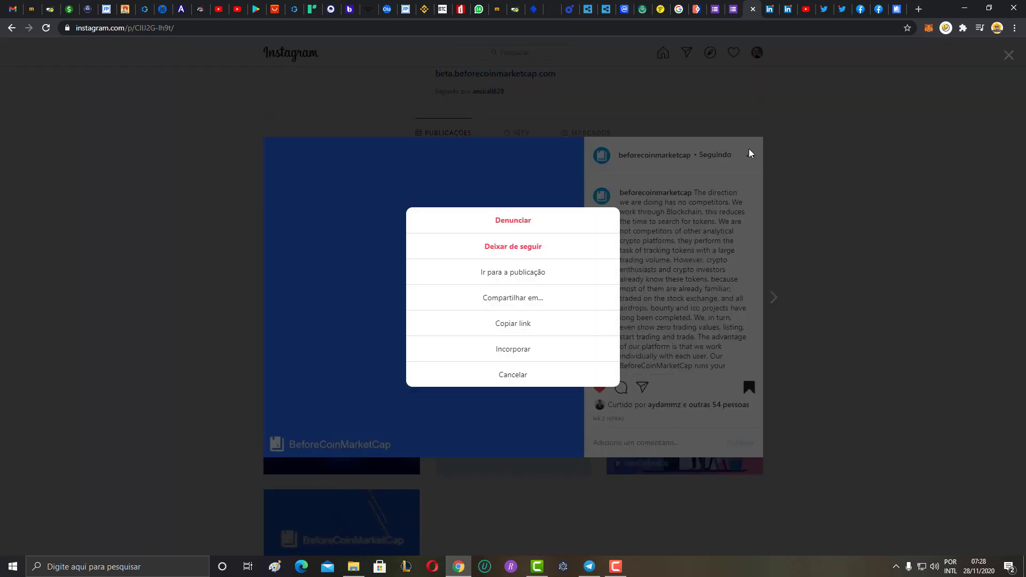
pyautogui.click(749, 153)
pyautogui.click(750, 154)
pyautogui.click(537, 353)
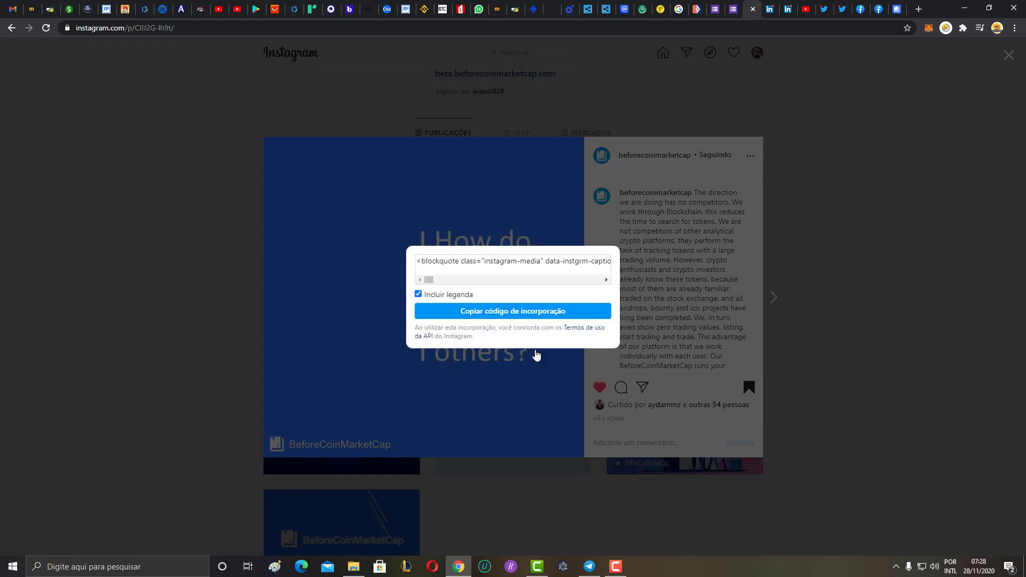
pyautogui.click(539, 313)
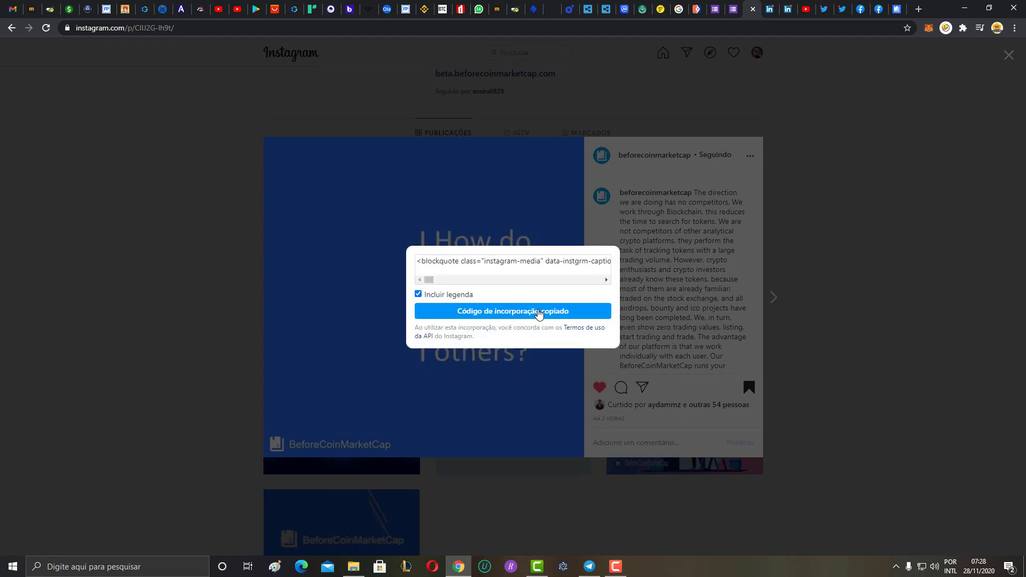
pyautogui.click(790, 112)
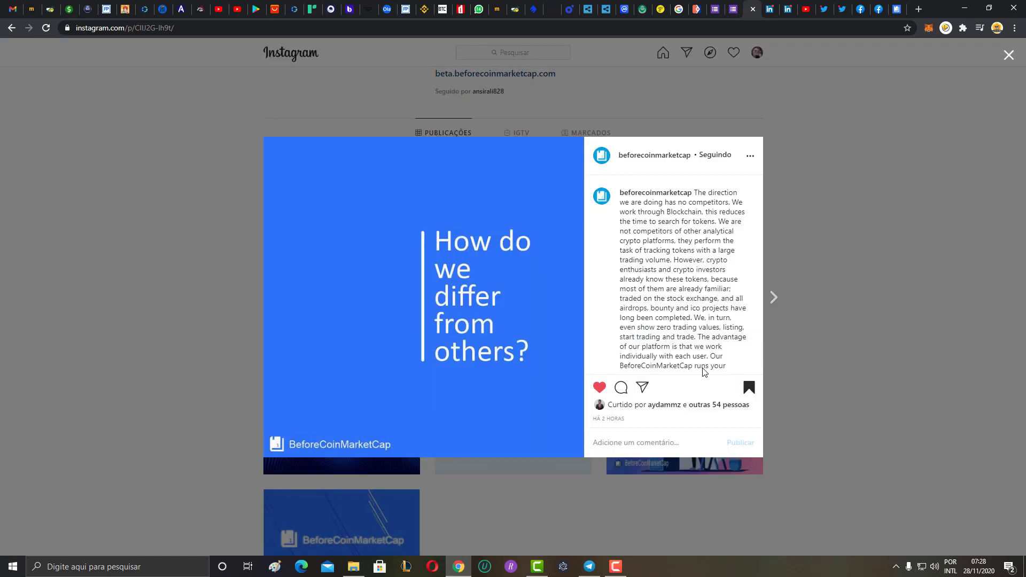
pyautogui.scroll(-5, 695, 361)
pyautogui.scroll(5, 695, 361)
pyautogui.click(752, 71)
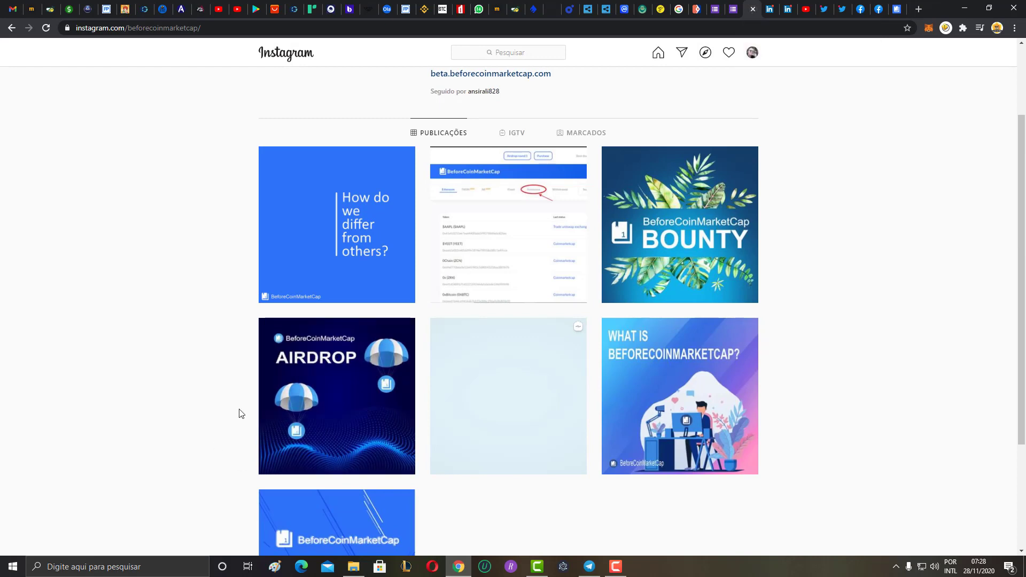
# - Look over the airdrop form's Instagram questions
pyautogui.scroll(2, 330, 374)
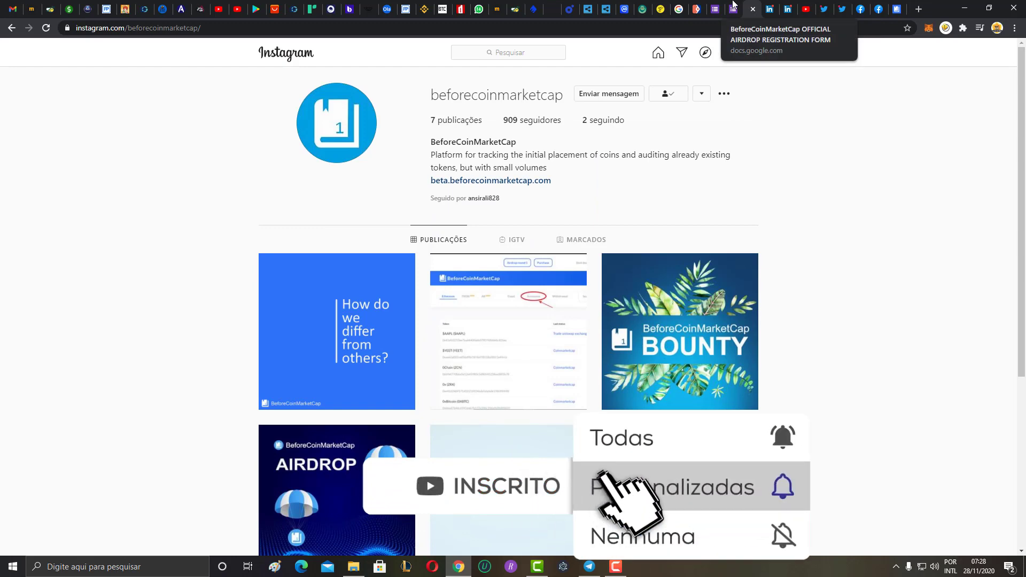
pyautogui.click(733, 5)
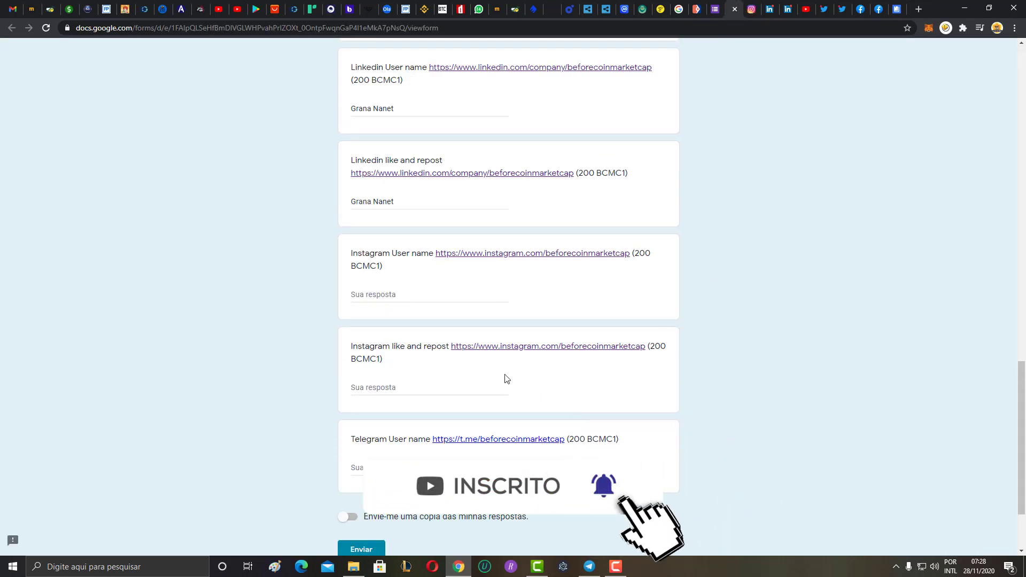
pyautogui.scroll(2, 504, 378)
pyautogui.scroll(-1, 507, 389)
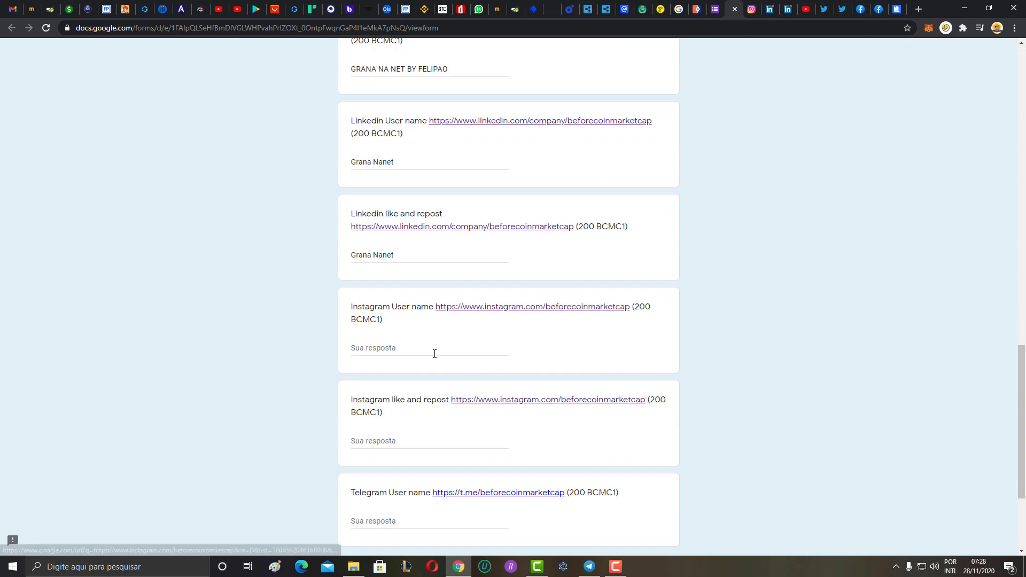
# - Open your own Instagram profile and select your username
pyautogui.click(752, 6)
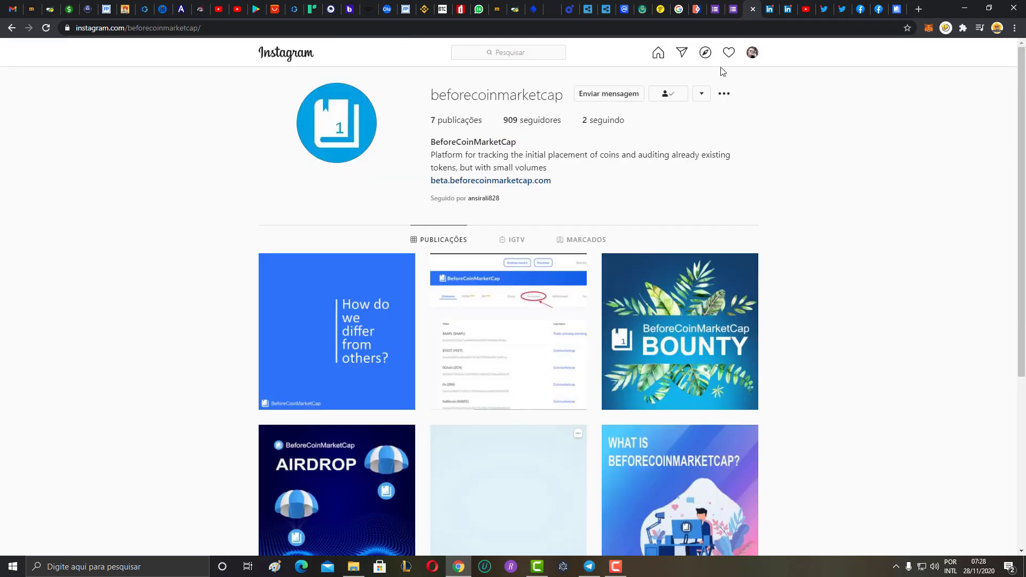
pyautogui.click(751, 53)
pyautogui.click(679, 77)
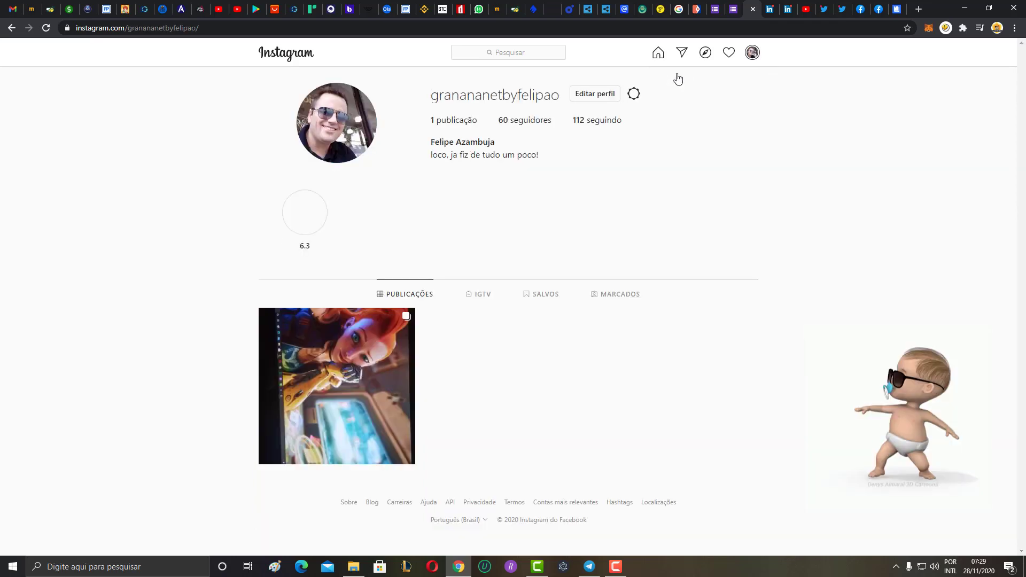
pyautogui.moveTo(565, 98); pyautogui.dragTo(510, 96)
pyautogui.doubleClick(559, 96)
pyautogui.hotkey('ctrl', 'c')
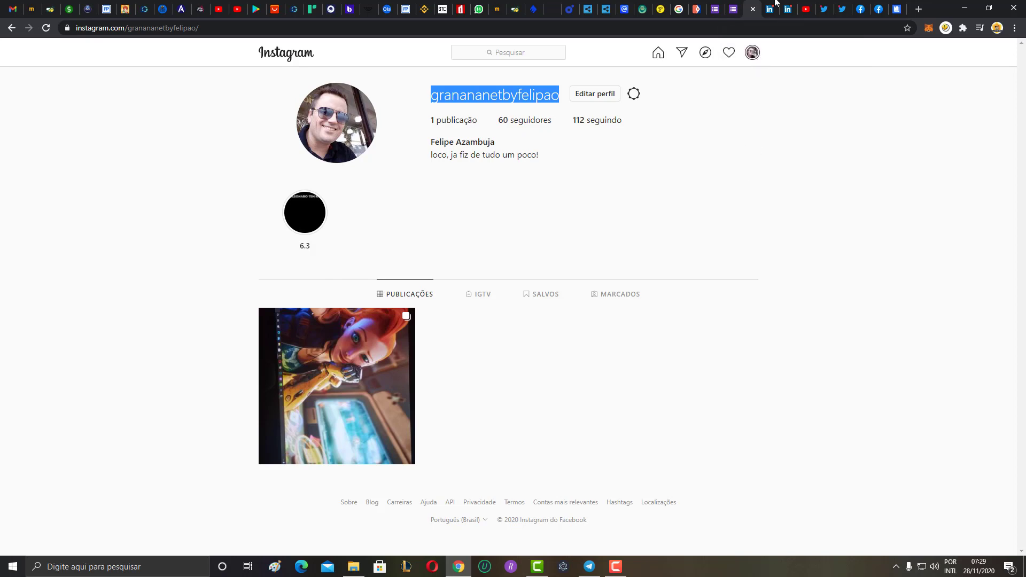
# - Confirm the bookmarked post in the SALVOS tab, then return to the airdrop form
pyautogui.click(734, 9)
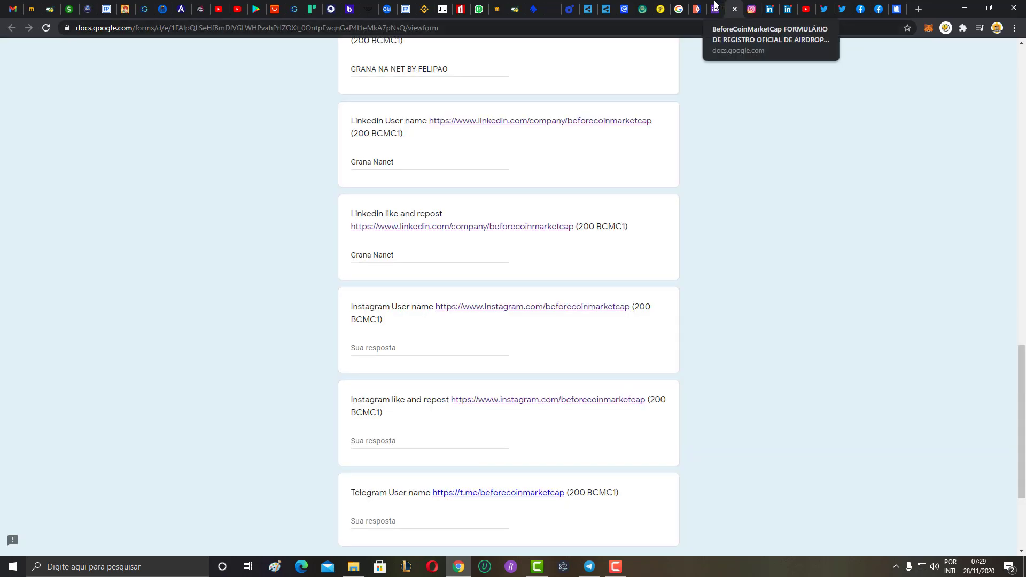
pyautogui.click(752, 8)
pyautogui.click(555, 295)
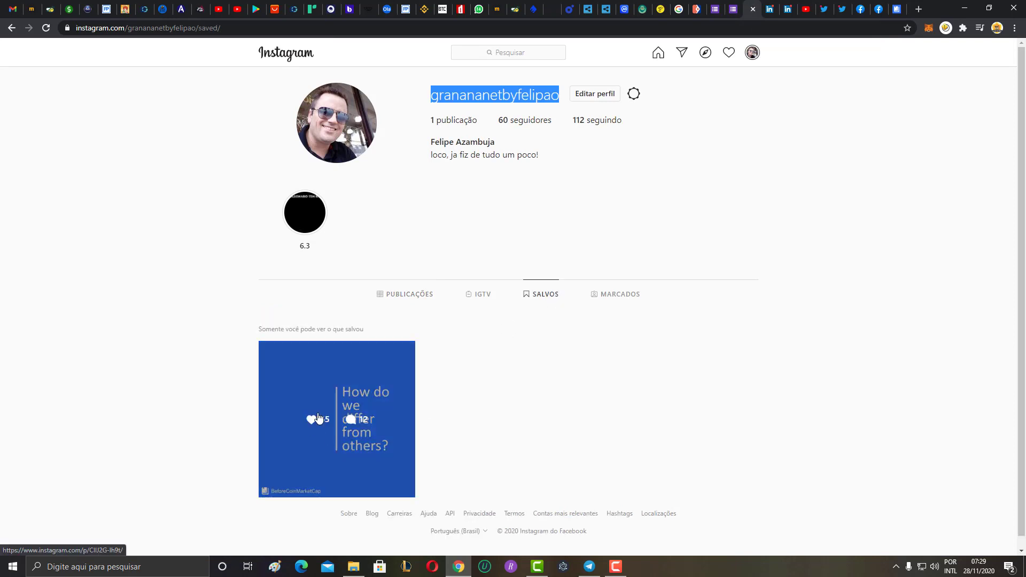
pyautogui.click(313, 437)
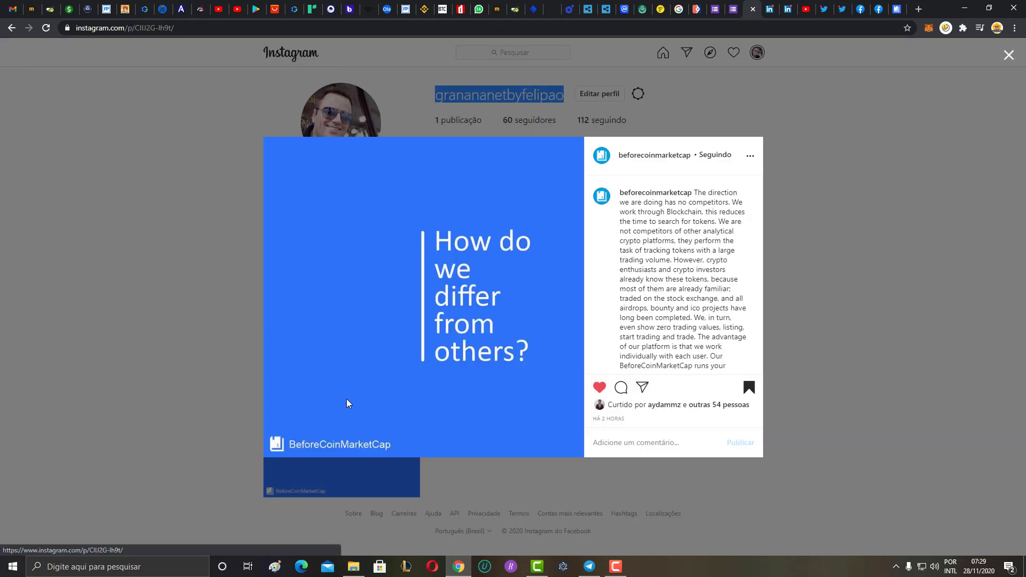
pyautogui.click(843, 145)
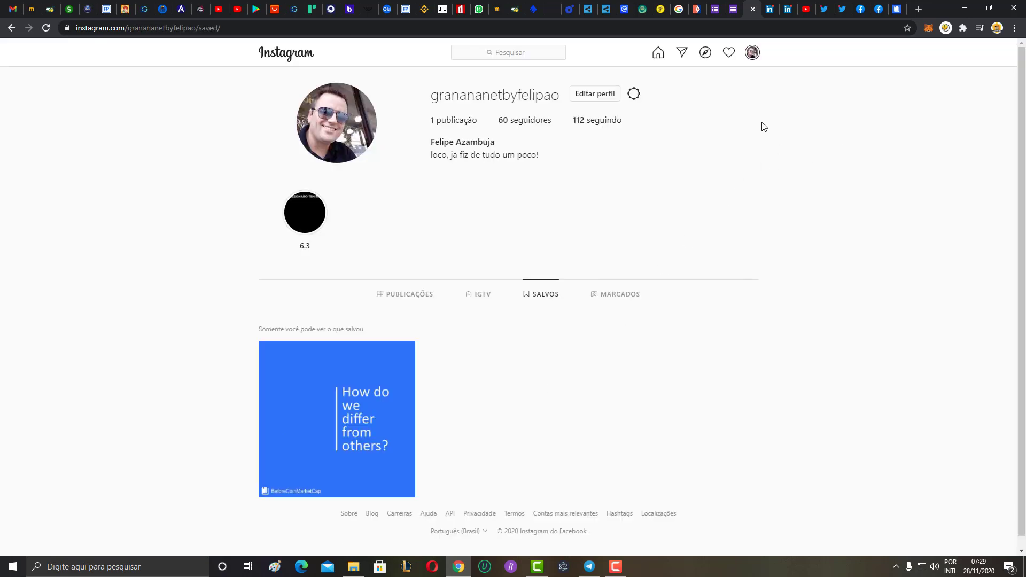
pyautogui.click(740, 10)
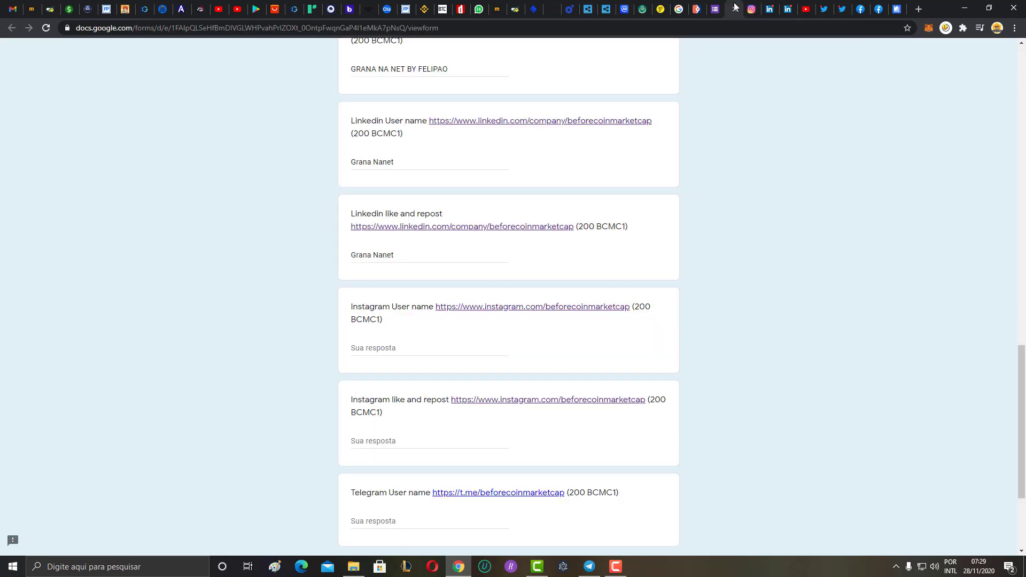
# - Paste your Instagram username into both Instagram answers and open the t.me/beforecoinmarketcap link
pyautogui.rightClick(414, 348)
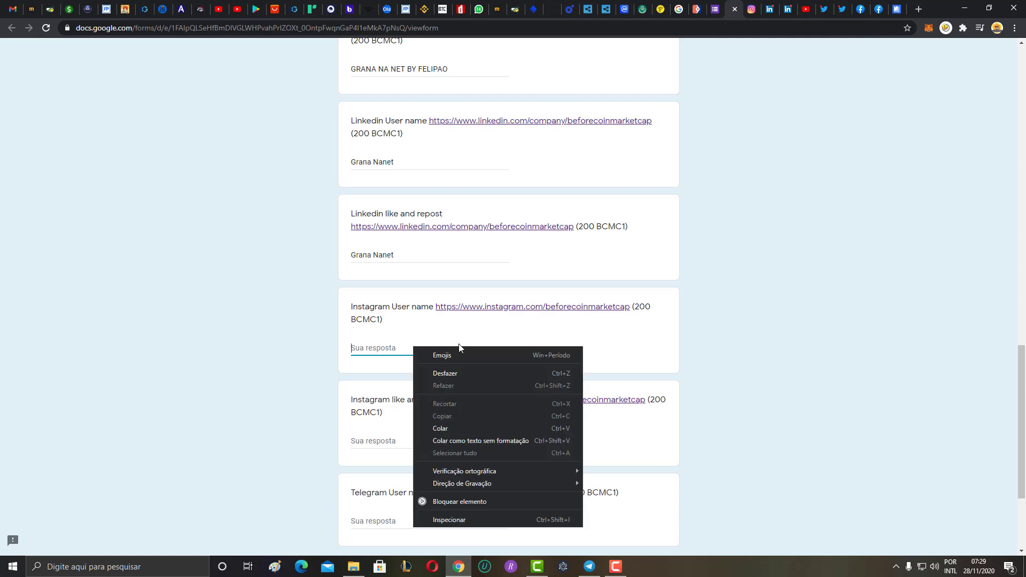
pyautogui.click(457, 433)
pyautogui.scroll(-1, 433, 476)
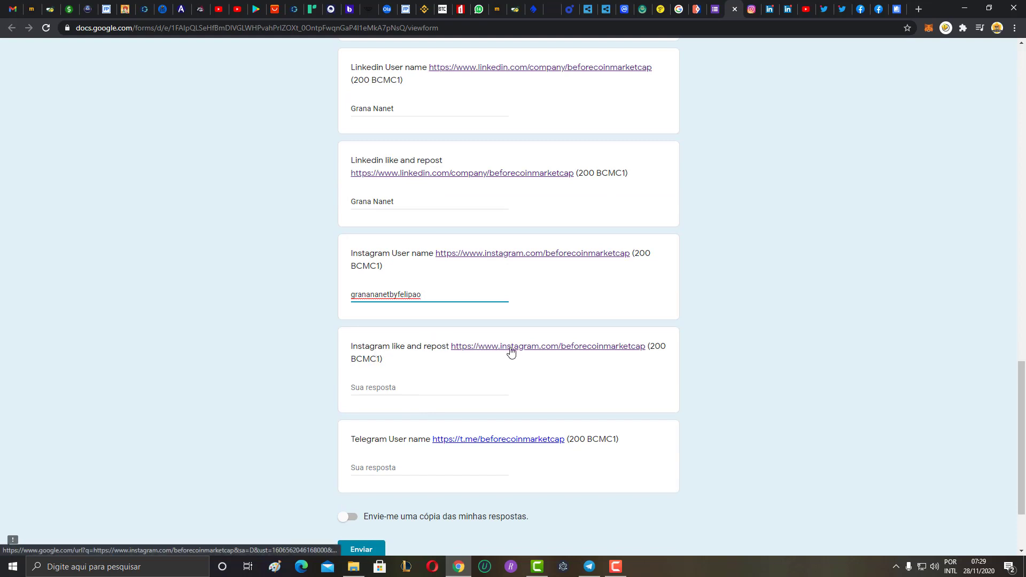
pyautogui.rightClick(405, 391)
pyautogui.click(436, 287)
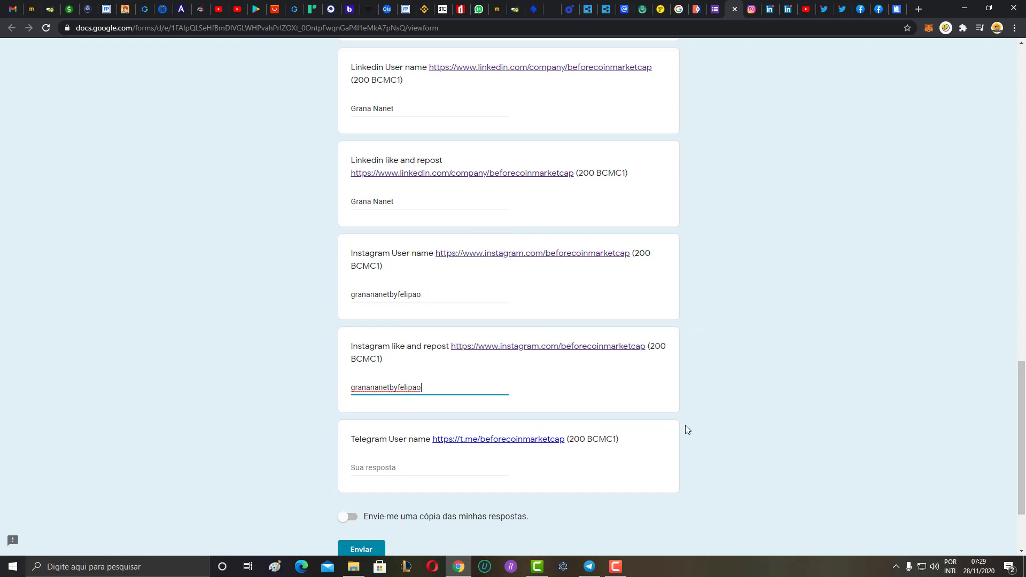
pyautogui.scroll(-1, 652, 433)
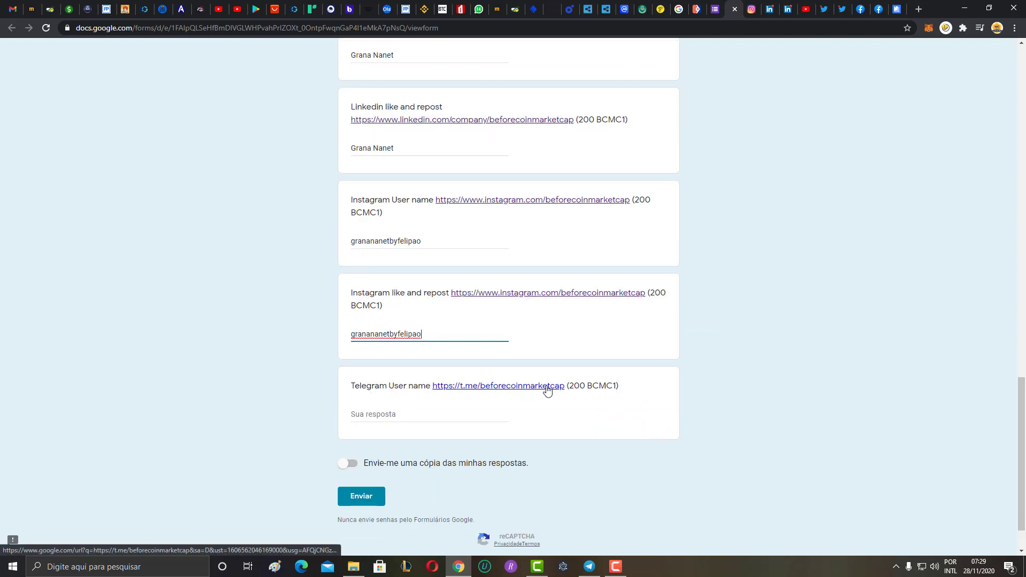
pyautogui.click(517, 394)
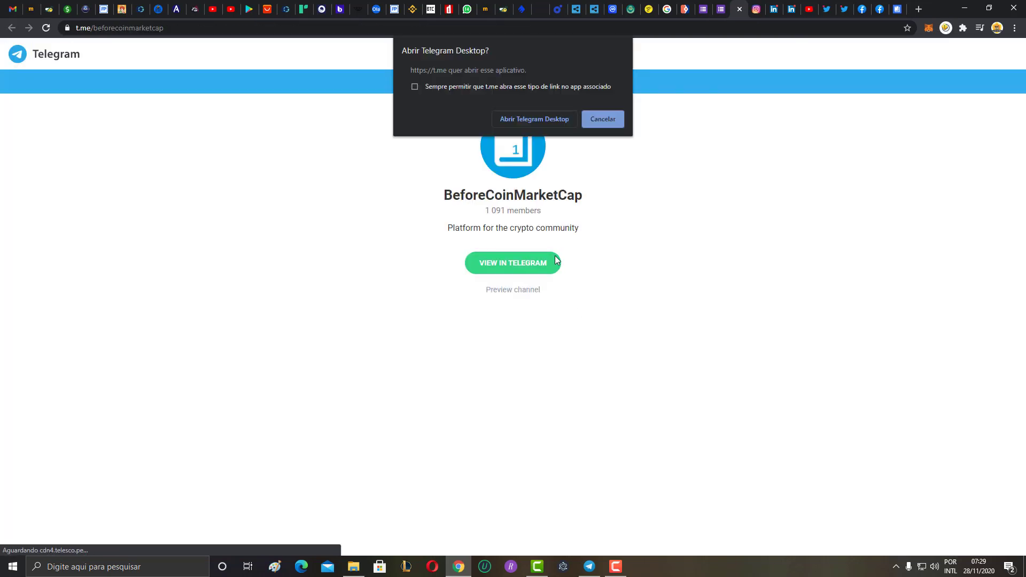
# - Join the BeforeCoinMarketCap channel in Telegram Desktop and return to the form's Telegram question
pyautogui.click(522, 123)
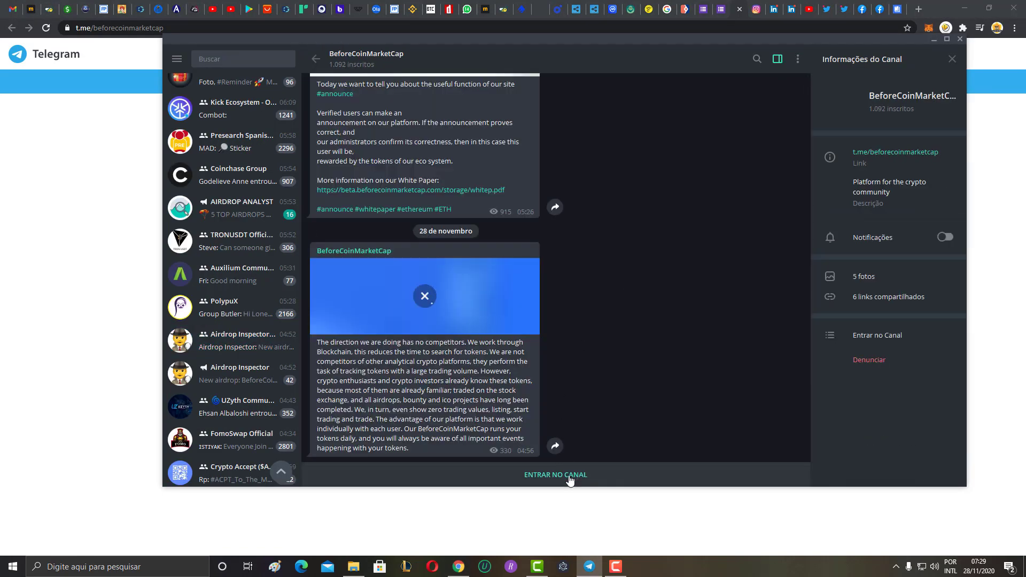
pyautogui.click(573, 475)
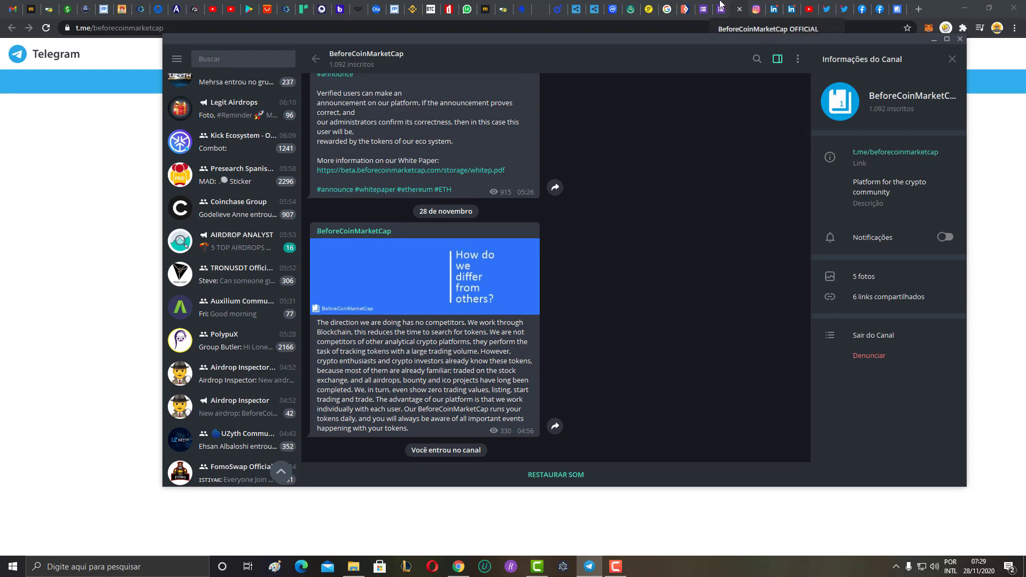
pyautogui.click(721, 9)
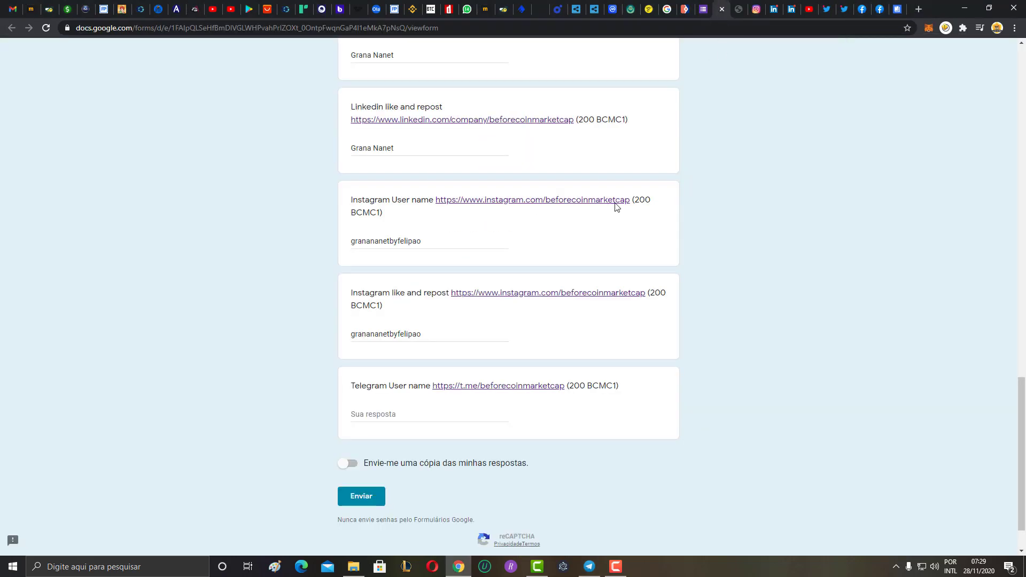
pyautogui.scroll(-1, 454, 320)
pyautogui.click(423, 364)
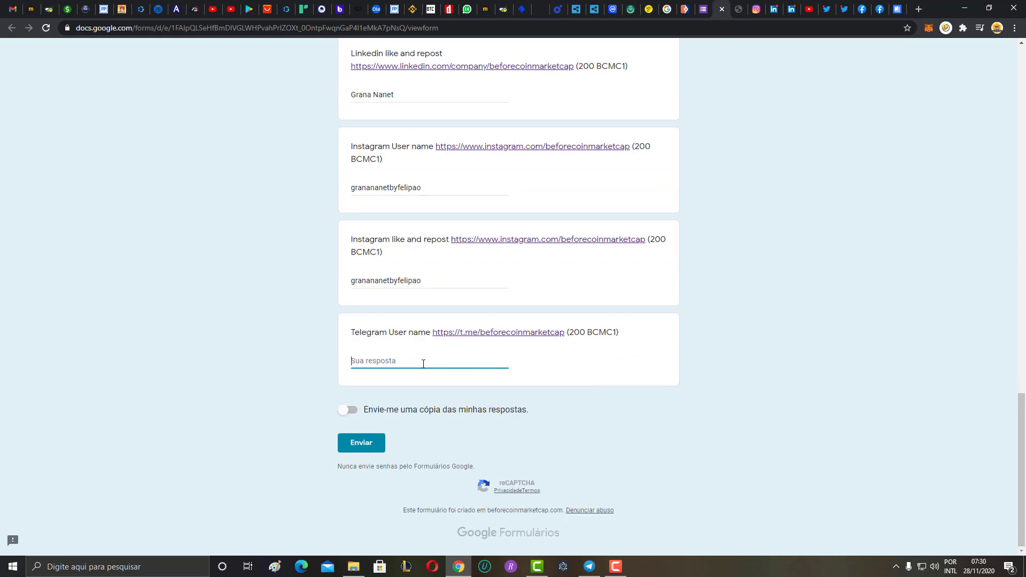
pyautogui.write('@grananan')
pyautogui.press('BackSpace')
pyautogui.press('BackSpace')
pyautogui.press('BackSpace')
pyautogui.press('BackSpace')
pyautogui.press('BackSpace')
pyautogui.press('BackSpace')
pyautogui.write('GRANANANETFELIPAO')
pyautogui.click(354, 443)
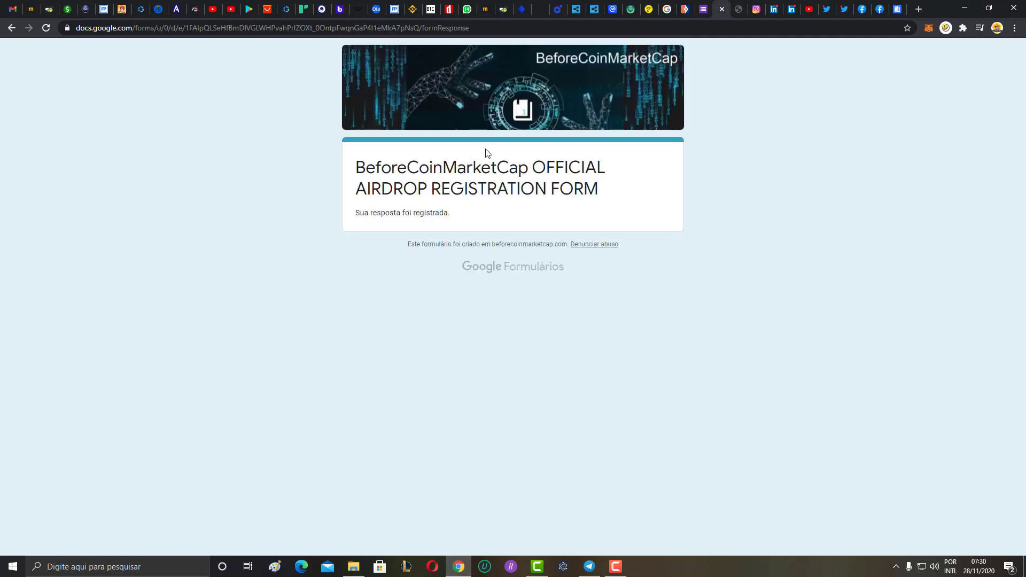
# - Close the Telegram and confirmation tabs and open the Forma de recompensa bounty form
pyautogui.click(738, 9)
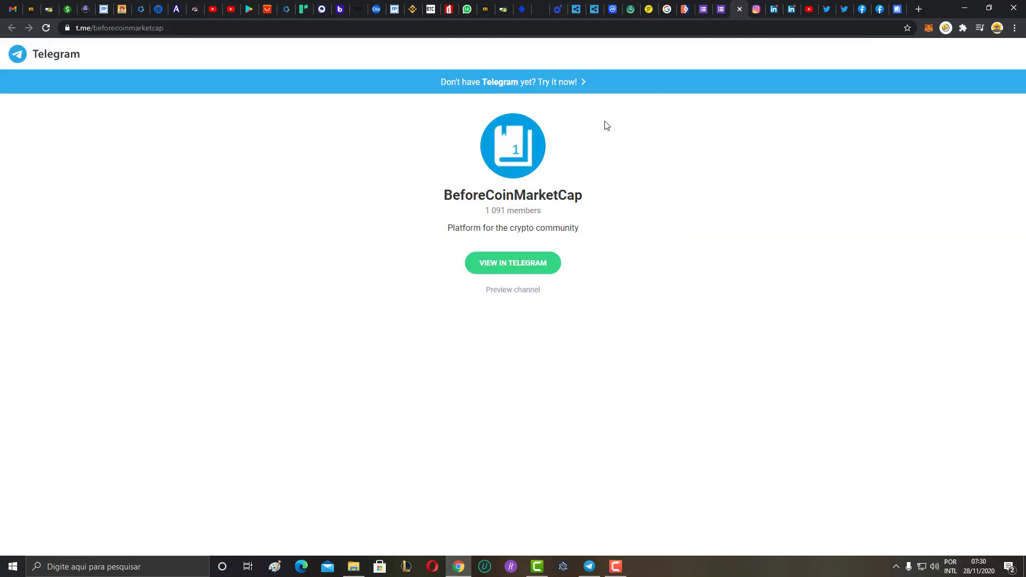
pyautogui.click(739, 9)
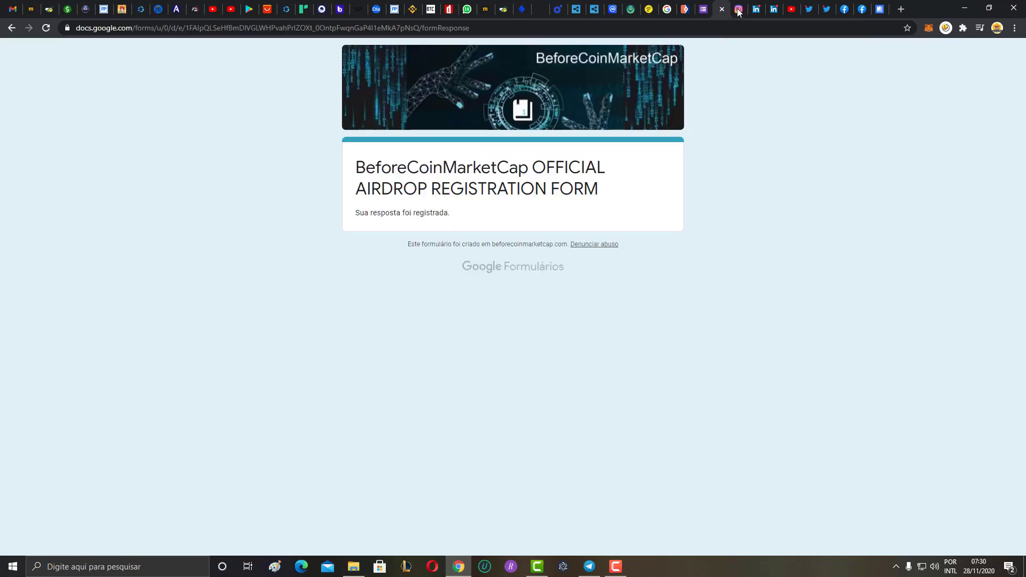
pyautogui.click(721, 9)
pyautogui.scroll(-1, 561, 361)
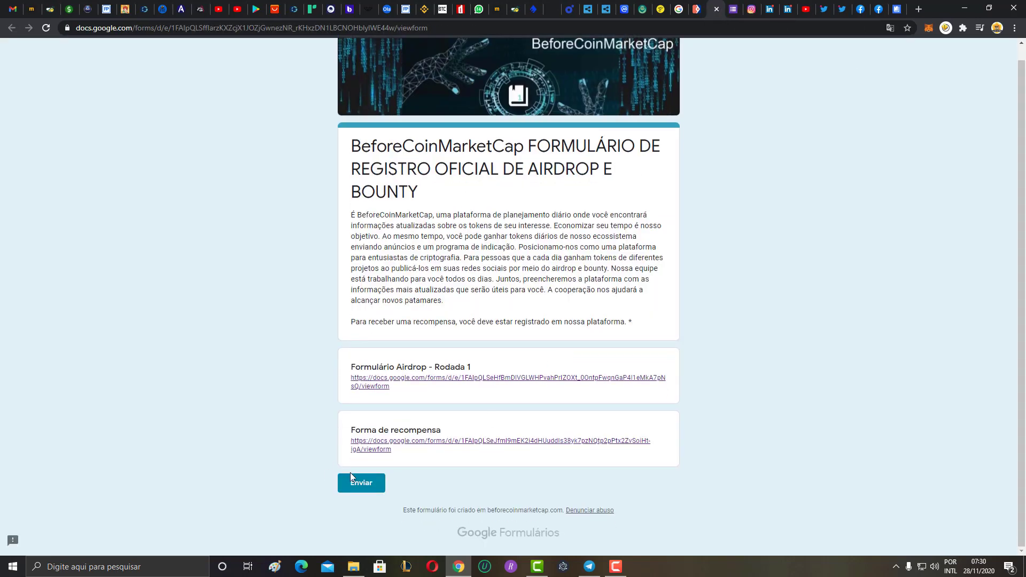
pyautogui.click(482, 444)
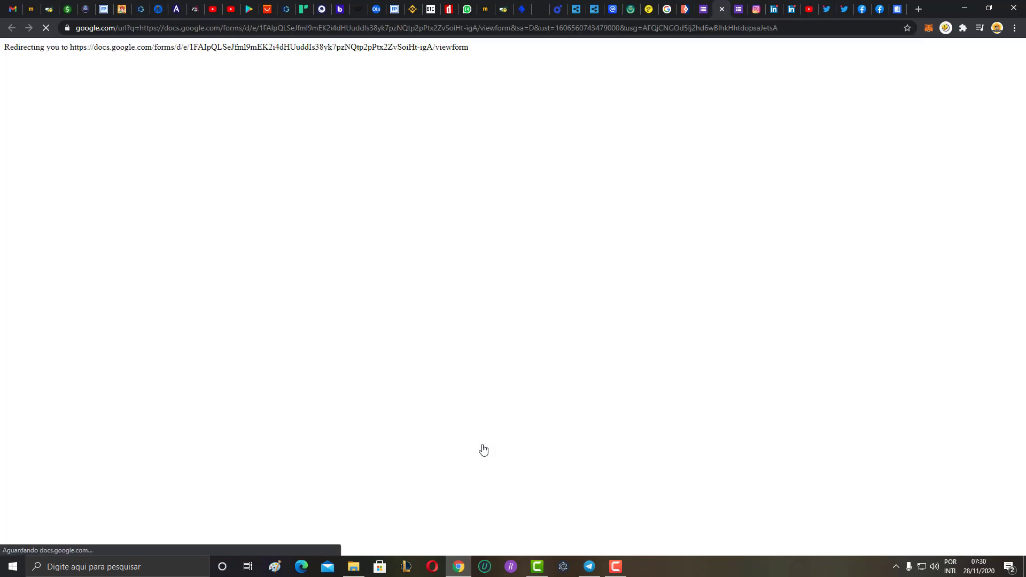
# - Translate the bounty form into Portuguese and click into the e-mail answer
pyautogui.scroll(-2, 502, 422)
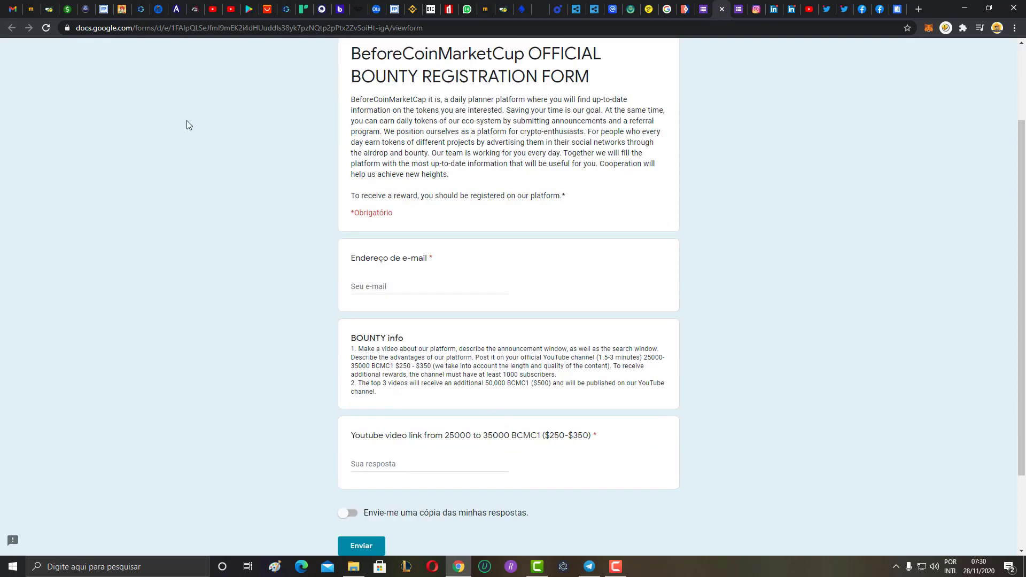
pyautogui.scroll(2, 301, 234)
pyautogui.rightClick(291, 189)
pyautogui.click(338, 277)
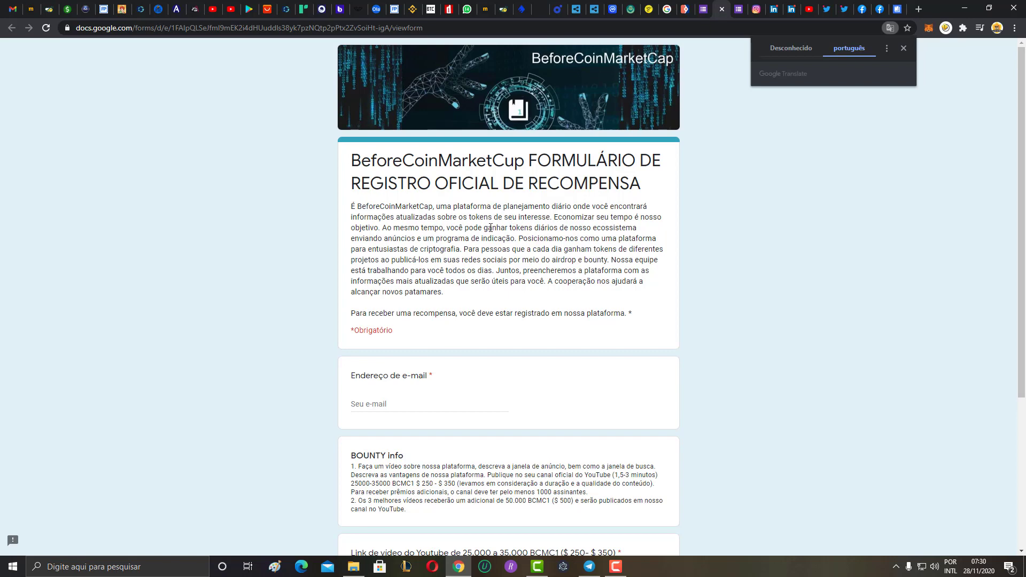
pyautogui.scroll(-2, 526, 270)
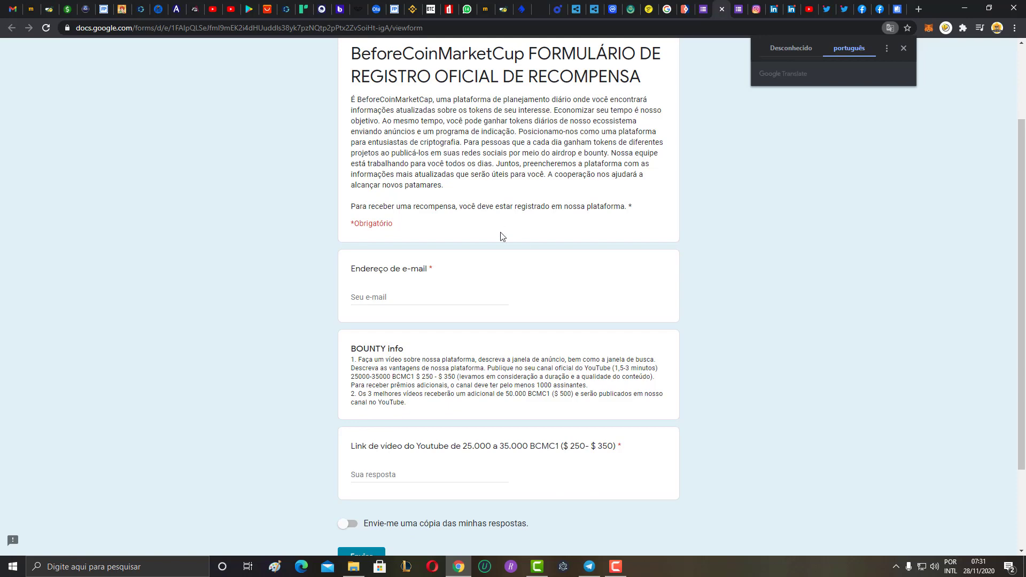
pyautogui.click(476, 300)
pyautogui.click(599, 295)
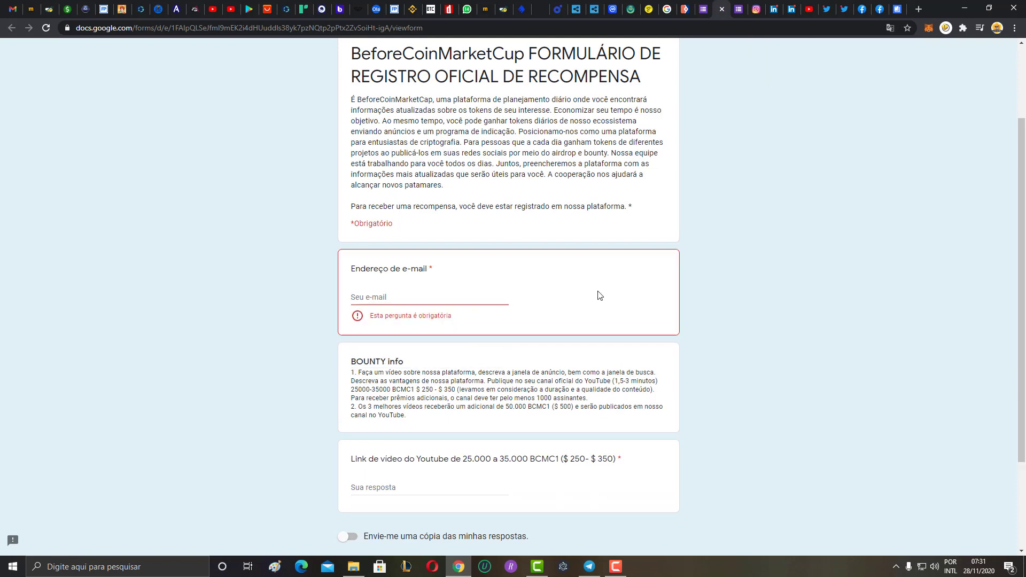
# - Leave the YouTube video link answer empty and scroll through the unfilled bounty form
pyautogui.scroll(-2, 437, 376)
pyautogui.click(432, 378)
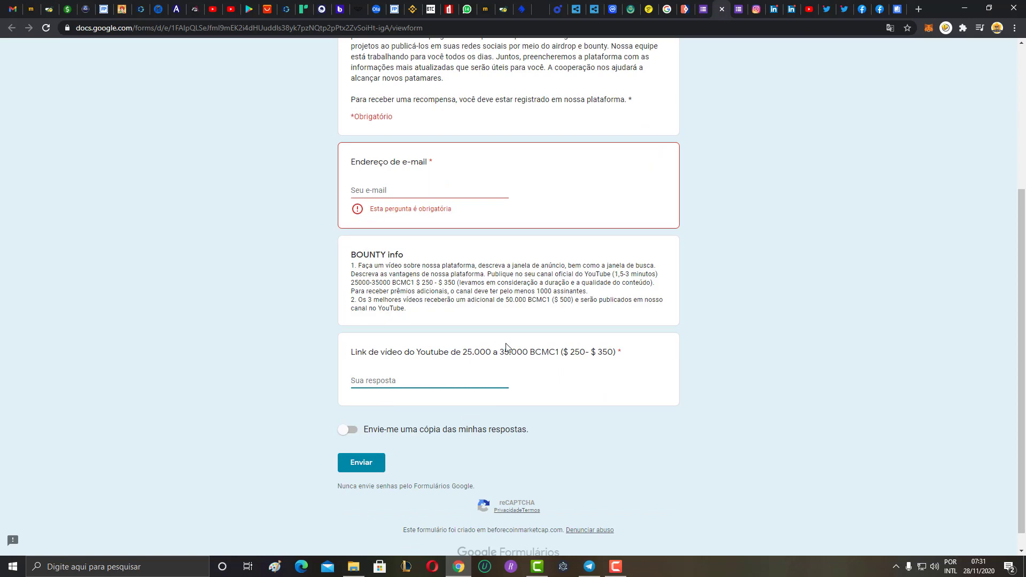
pyautogui.click(414, 348)
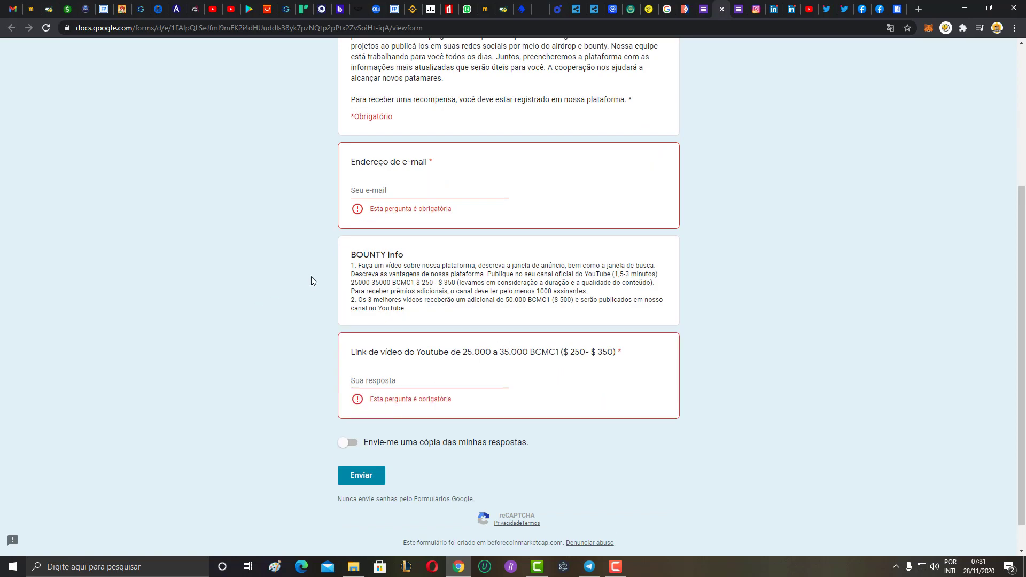
pyautogui.scroll(2, 435, 299)
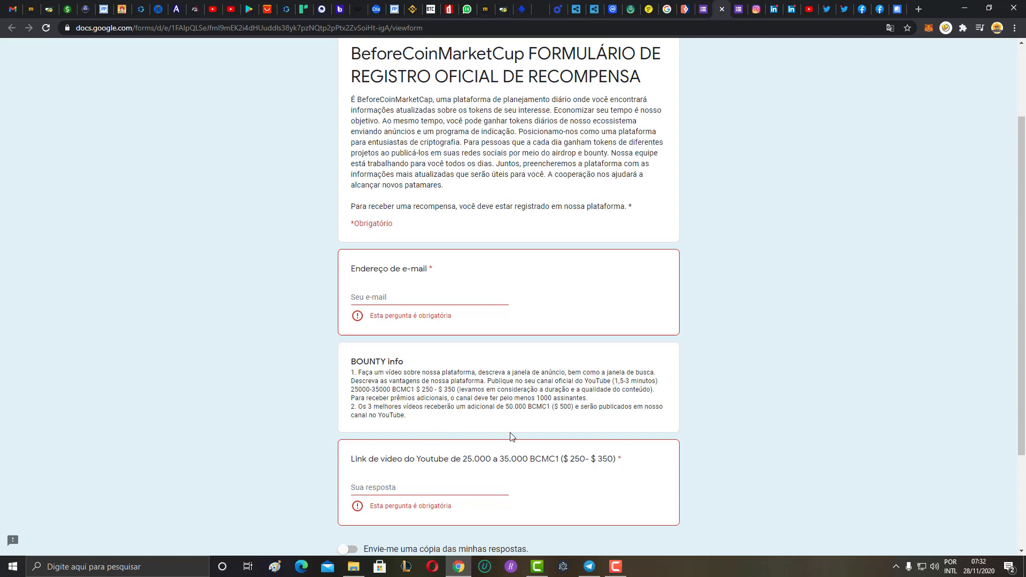
pyautogui.scroll(-3, 513, 434)
pyautogui.scroll(2, 518, 434)
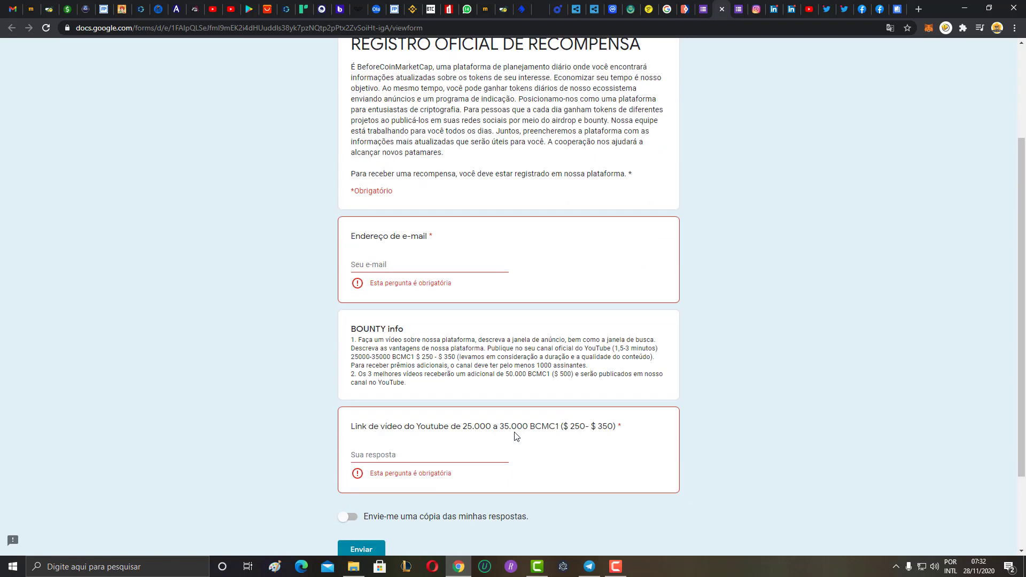
pyautogui.scroll(2, 514, 435)
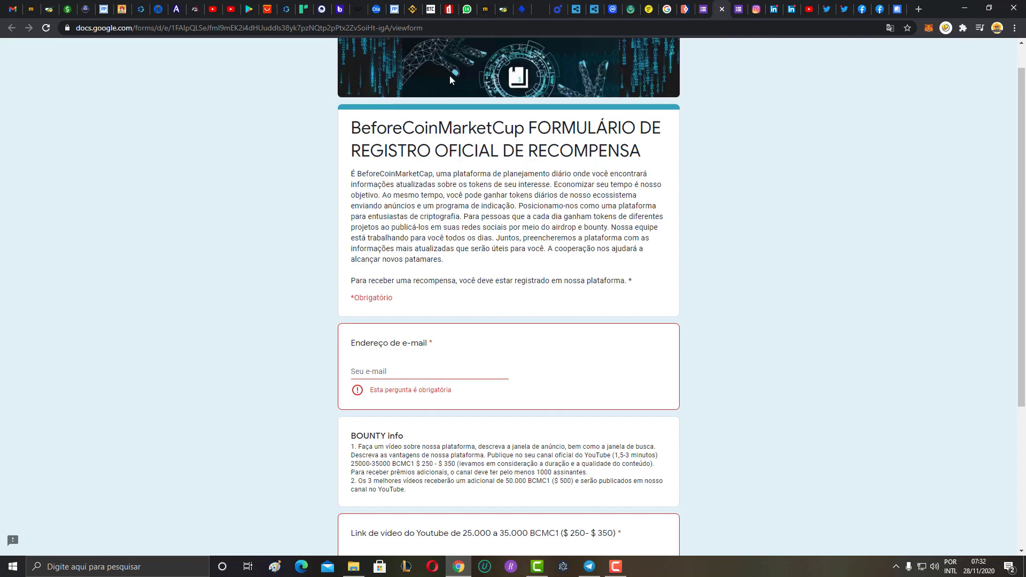
pyautogui.scroll(-2, 593, 414)
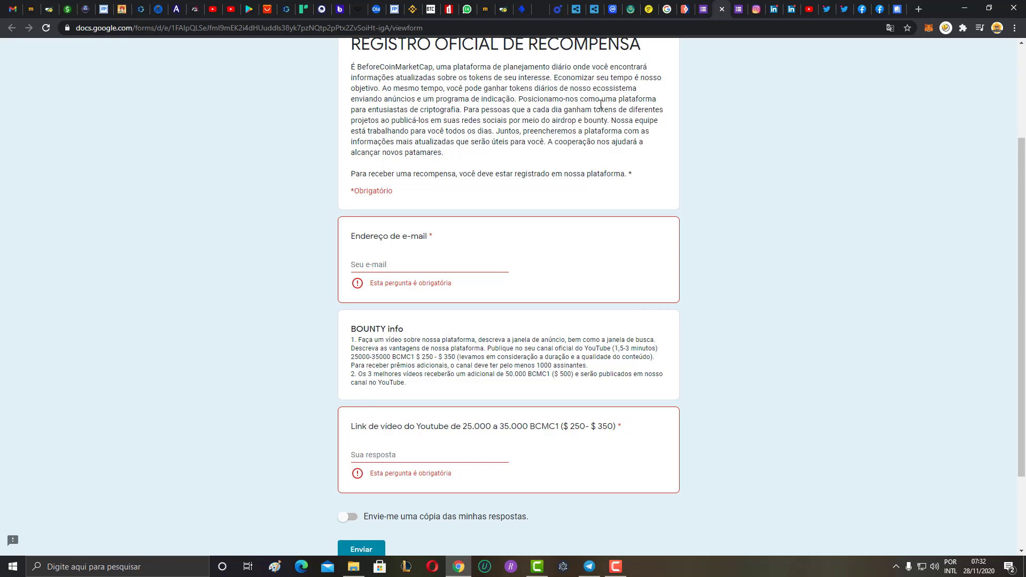
pyautogui.scroll(3, 634, 200)
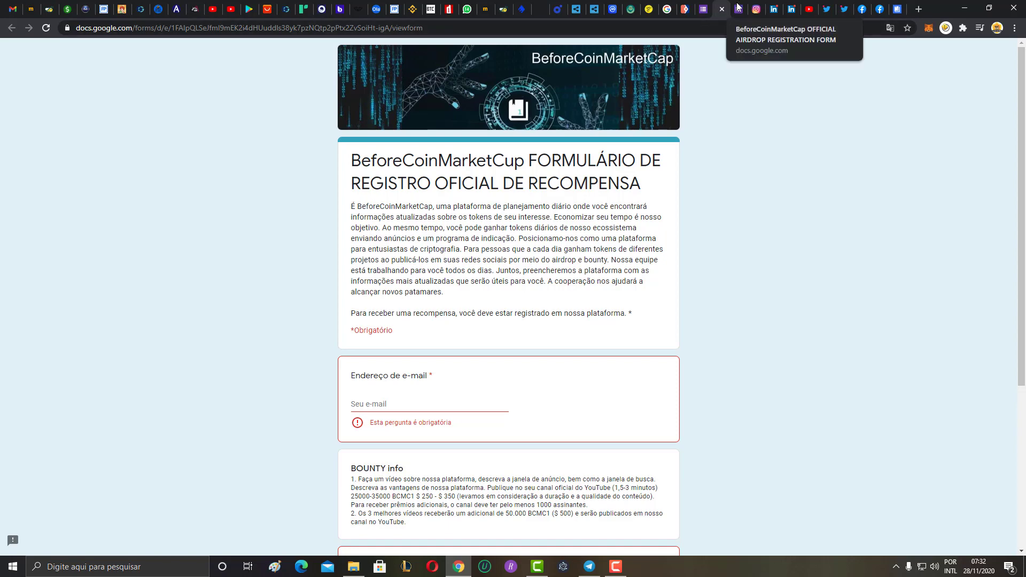
# - View the registration form, the airdrop submission confirmation, then the BeforeCoinMarketCap profile page
pyautogui.click(703, 9)
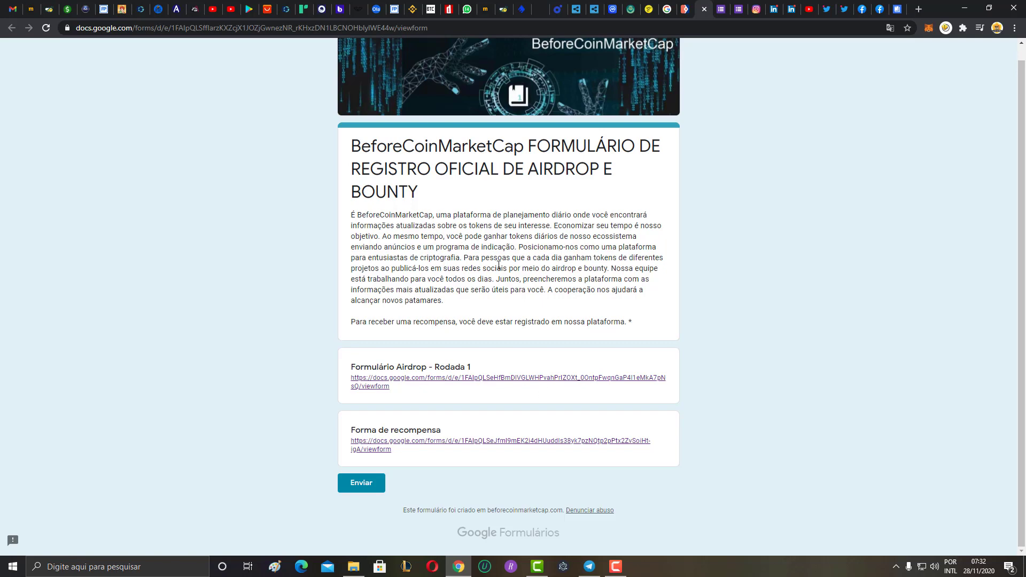
pyautogui.scroll(1, 540, 289)
pyautogui.click(738, 9)
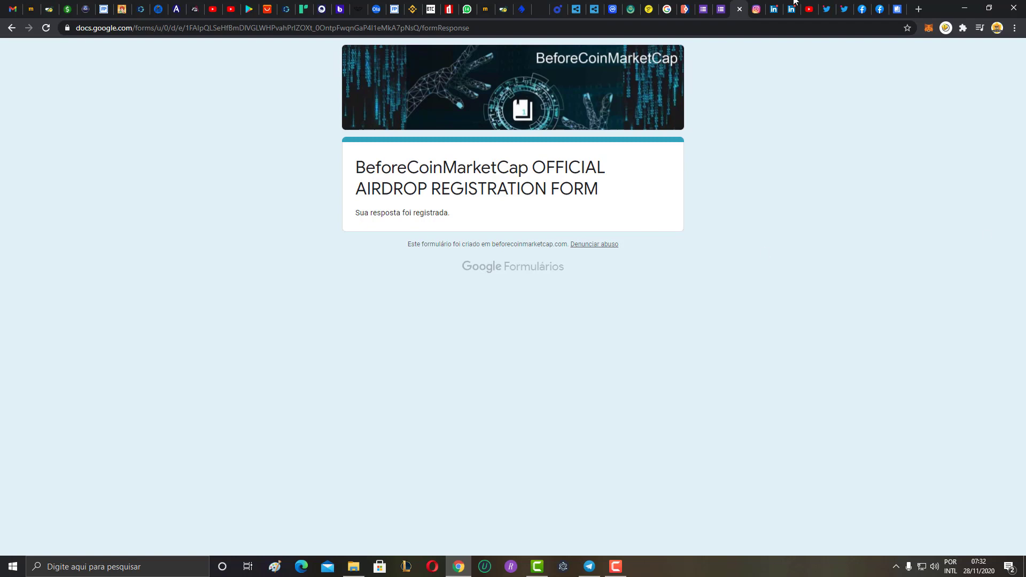
pyautogui.click(899, 6)
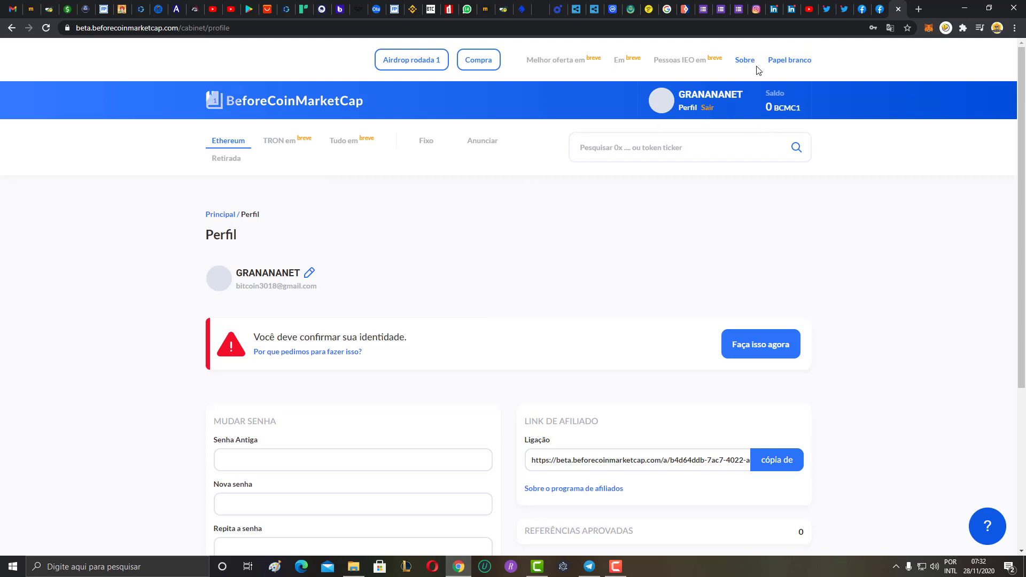
# - Open the 'Papel branco' whitepaper (whitep.pdf) and read its Introduction and project-essence pages
pyautogui.click(806, 61)
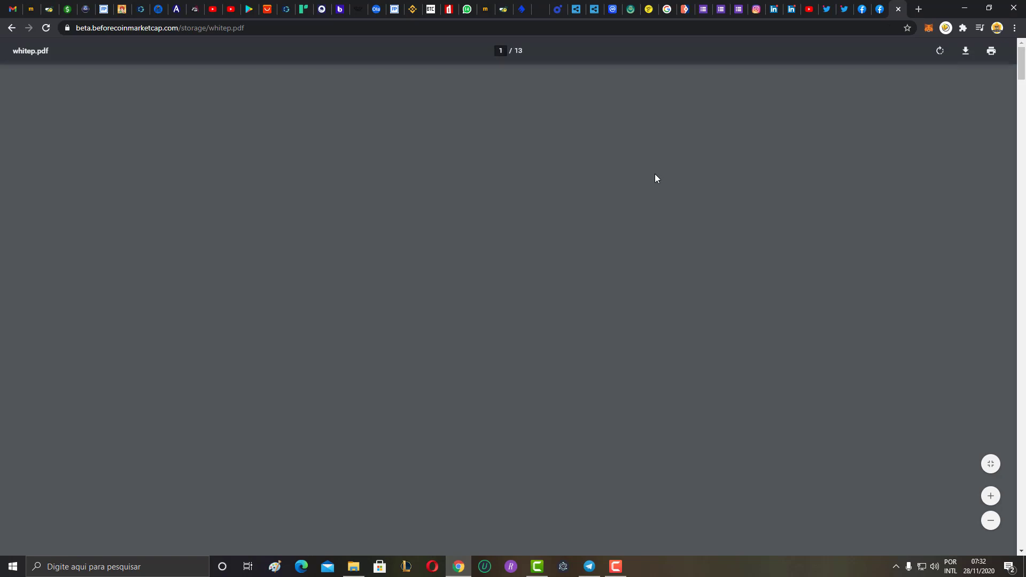
pyautogui.scroll(-7, 655, 177)
pyautogui.scroll(-20, 472, 194)
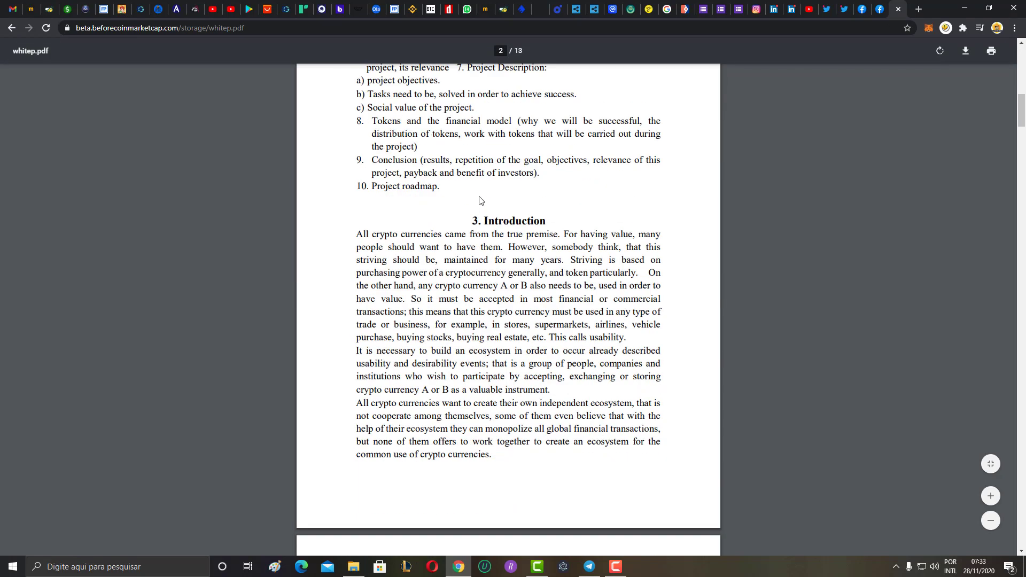
pyautogui.scroll(-20, 480, 200)
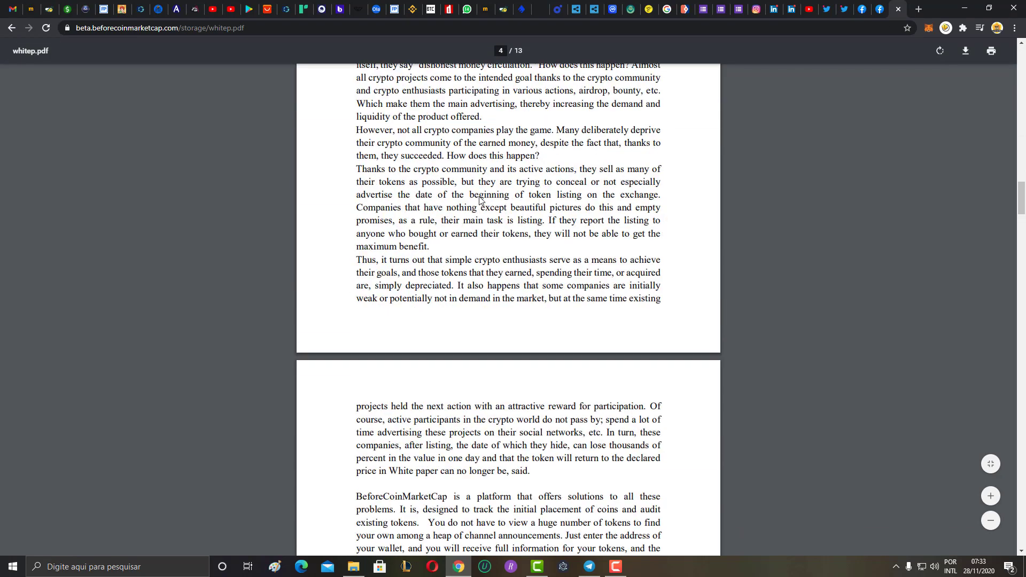
pyautogui.scroll(15, 479, 196)
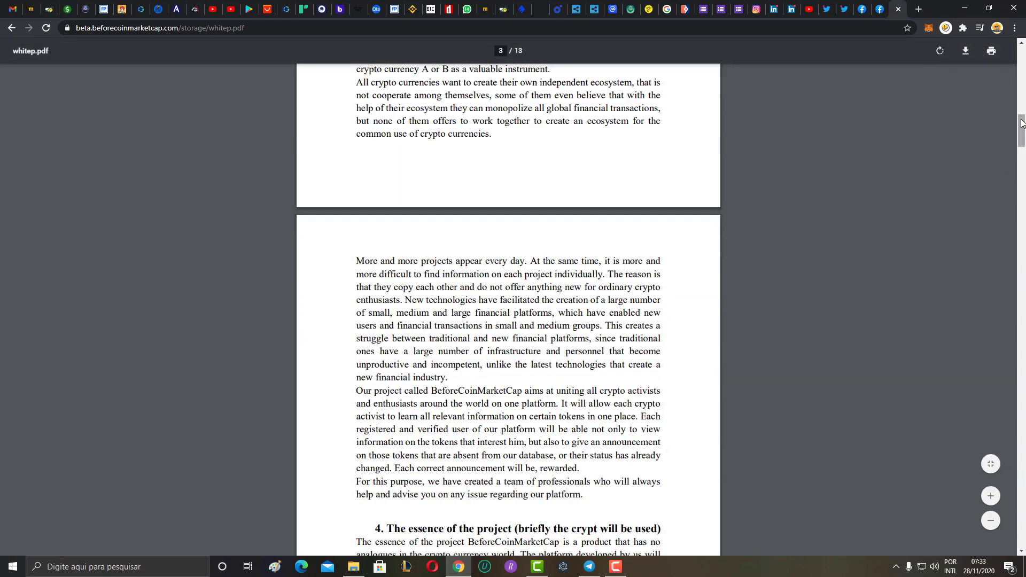
pyautogui.scroll(-15, 971, 170)
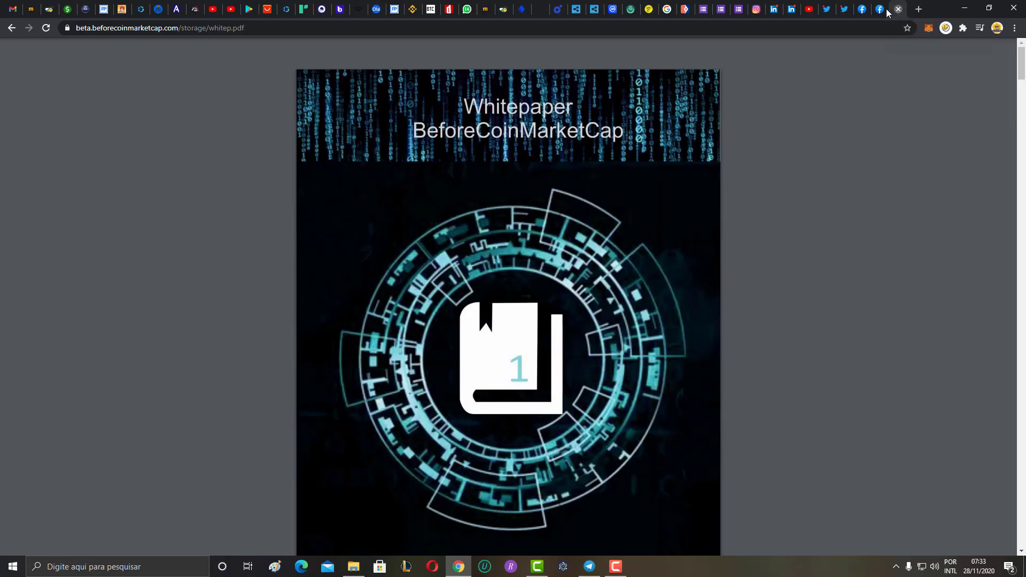
# - Close the whitep.pdf tab to get back to the token list showing $AAPL and $YEET
pyautogui.click(898, 9)
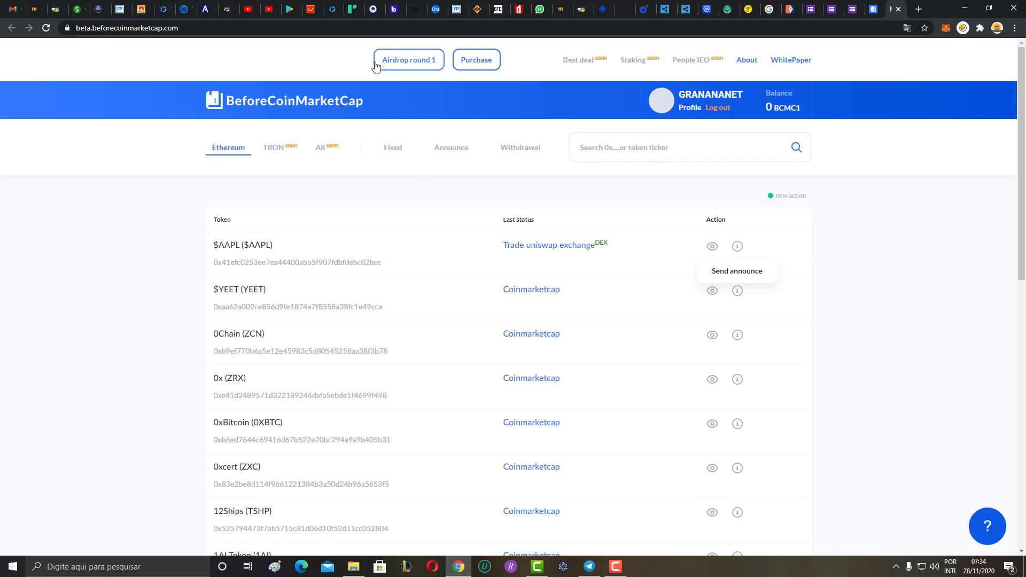
pyautogui.click(402, 61)
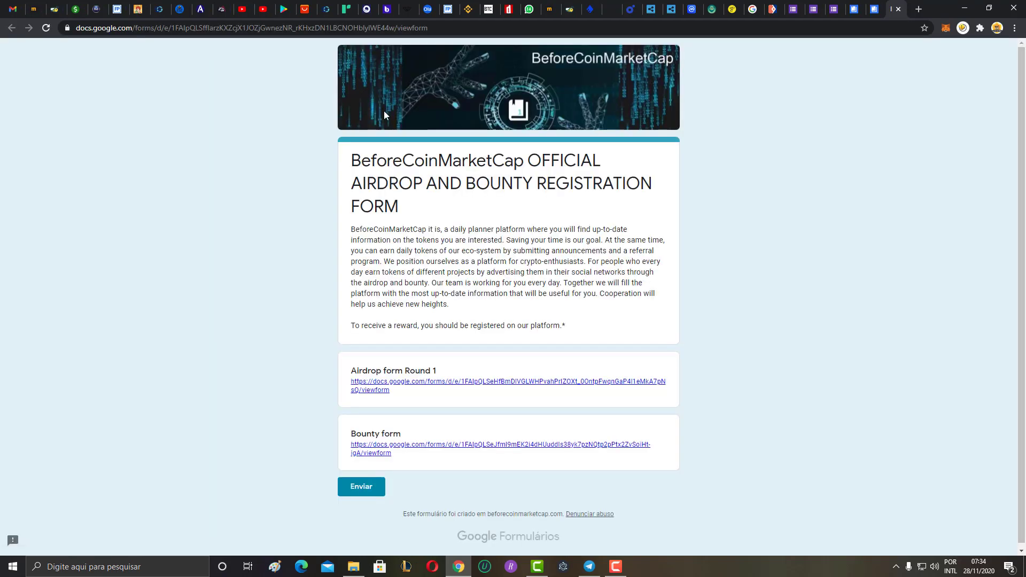
pyautogui.scroll(-1, 460, 387)
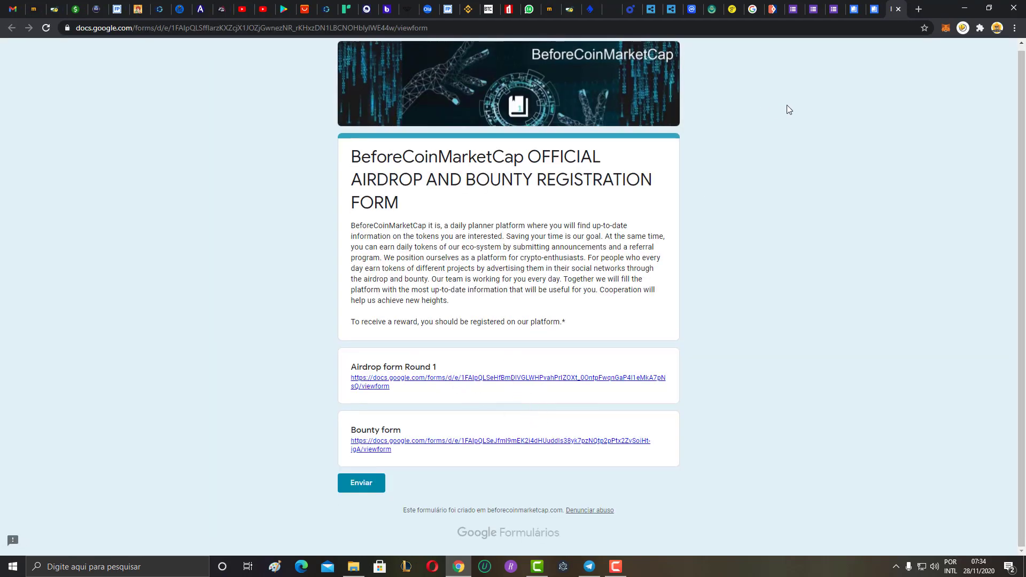
pyautogui.click(898, 9)
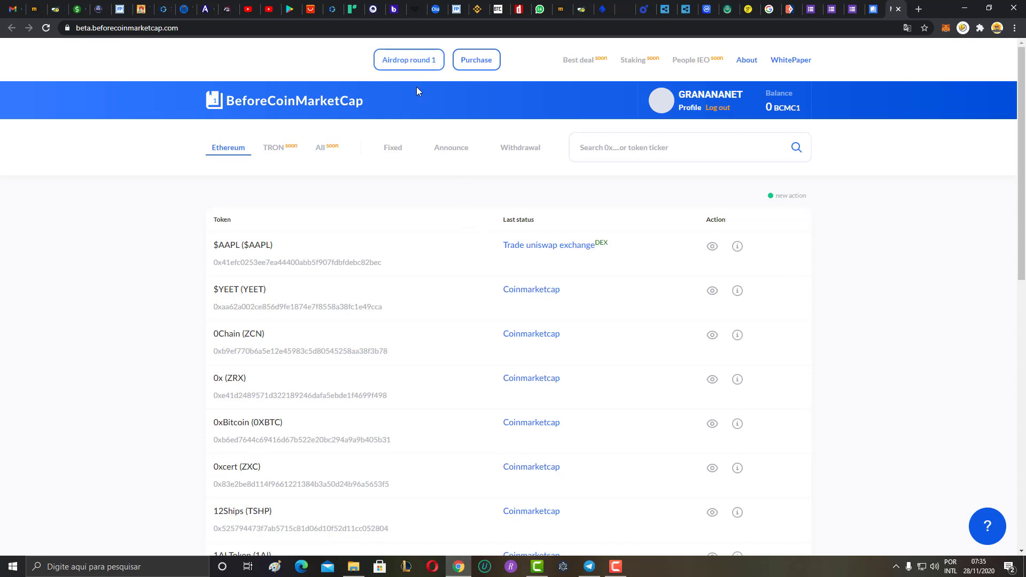
pyautogui.click(426, 61)
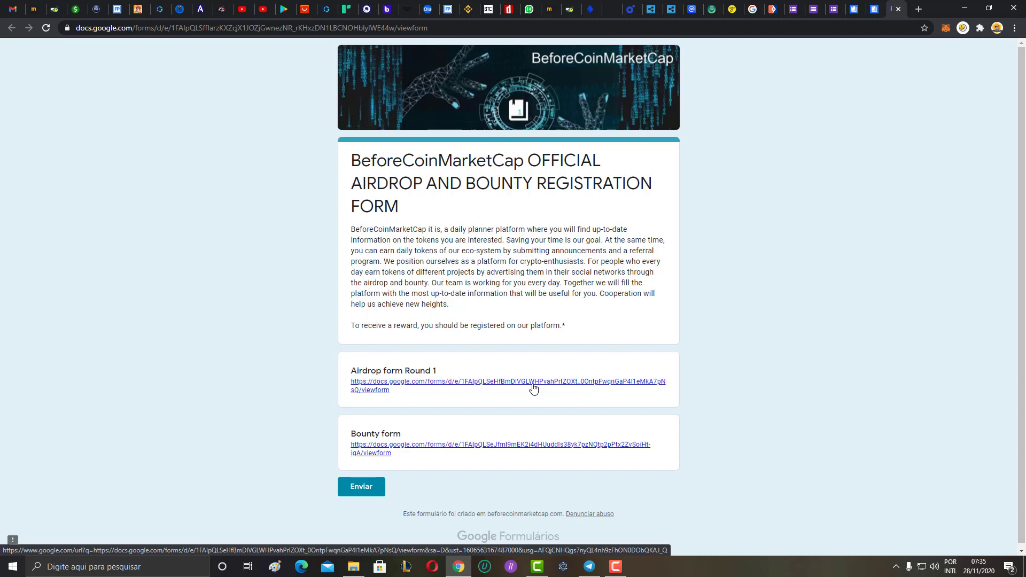
pyautogui.click(852, 7)
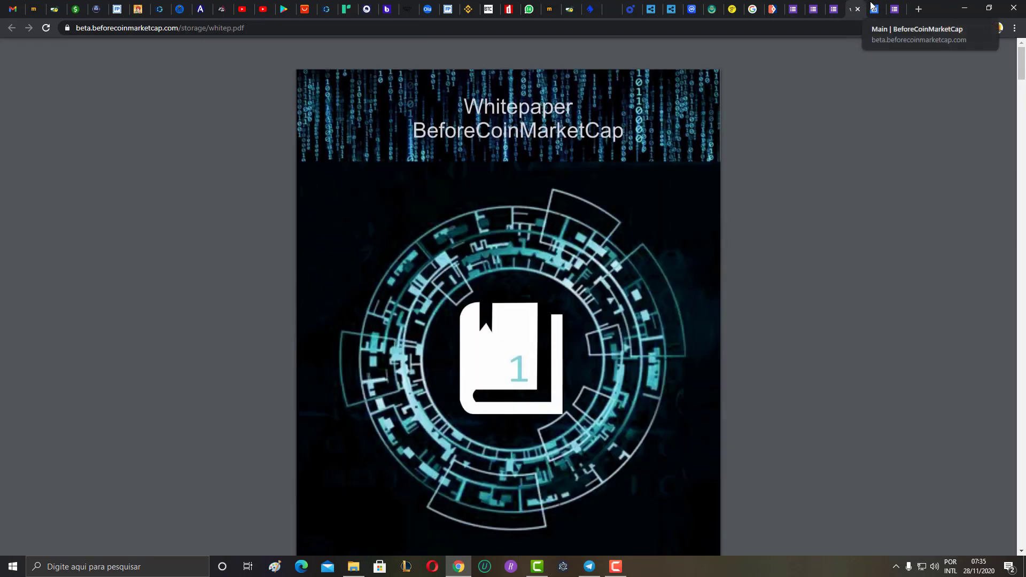
pyautogui.click(872, 7)
pyautogui.scroll(-11, 531, 355)
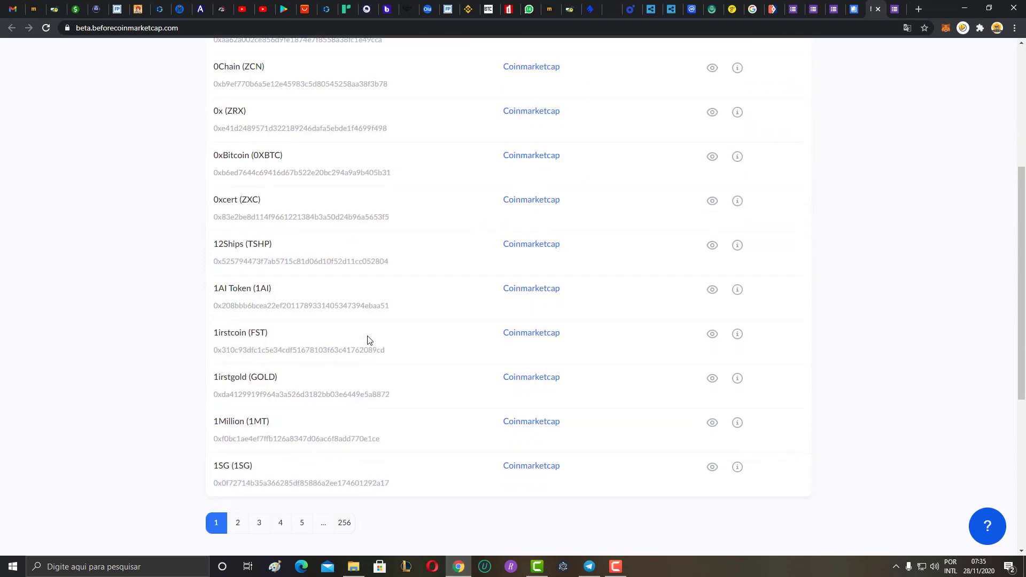
pyautogui.scroll(-1, 529, 356)
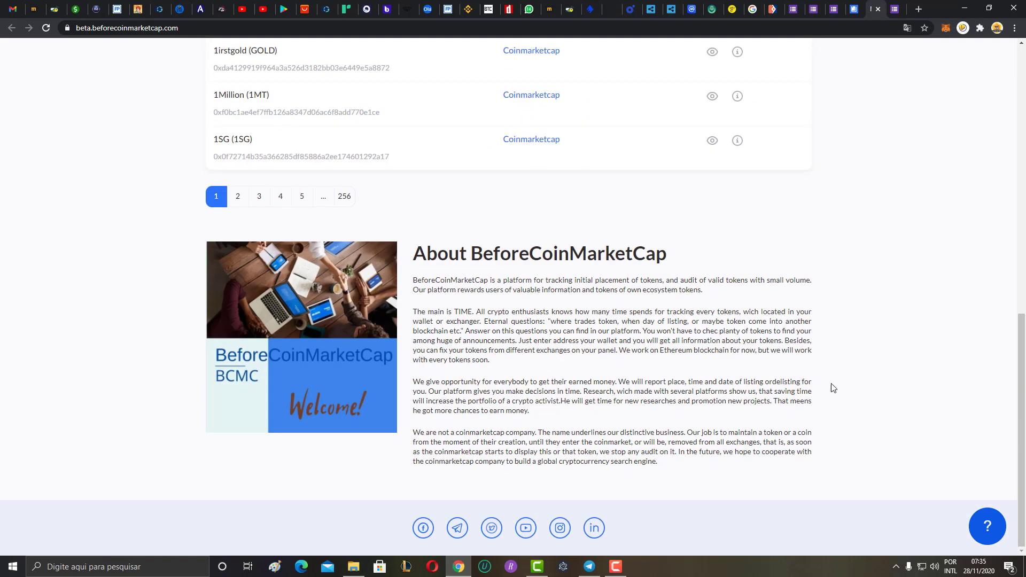
pyautogui.scroll(12, 890, 388)
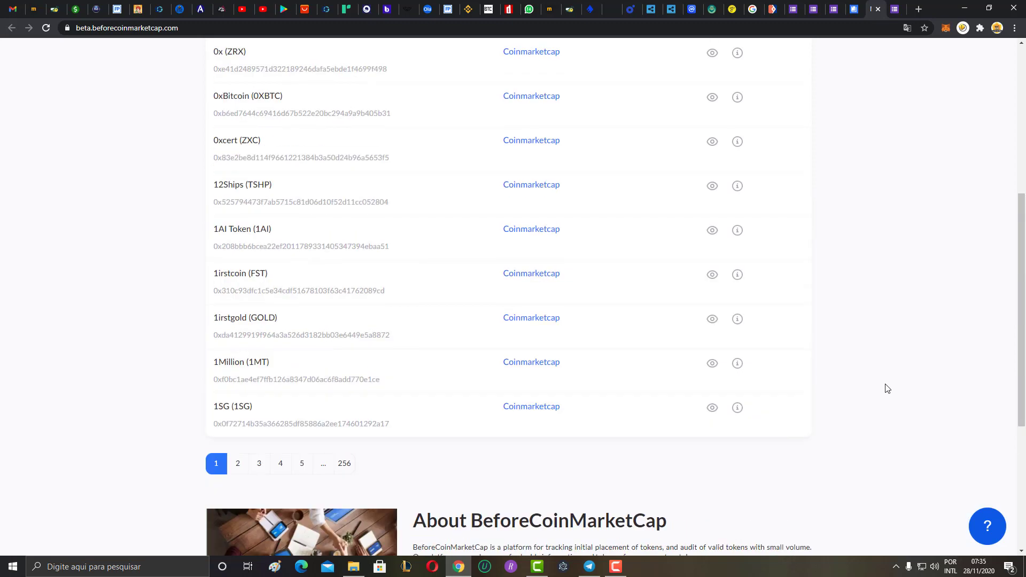